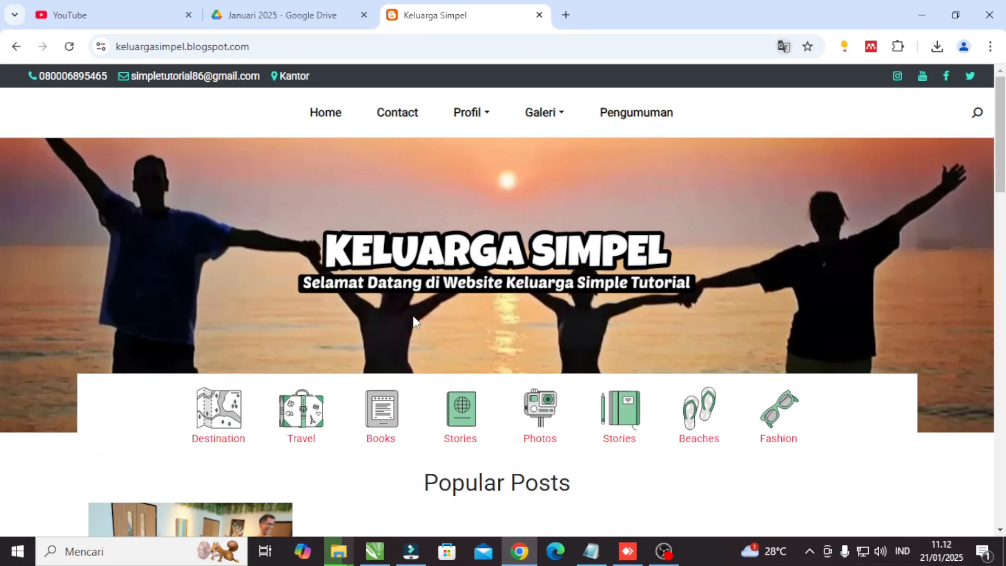
Review the finished Keluarga Simpel blog's homepage, including its header and the Profil and Galeri submenus.
{"action": "scroll", "coordinate": [414, 321], "scroll_direction": "down", "scroll_amount": 15}
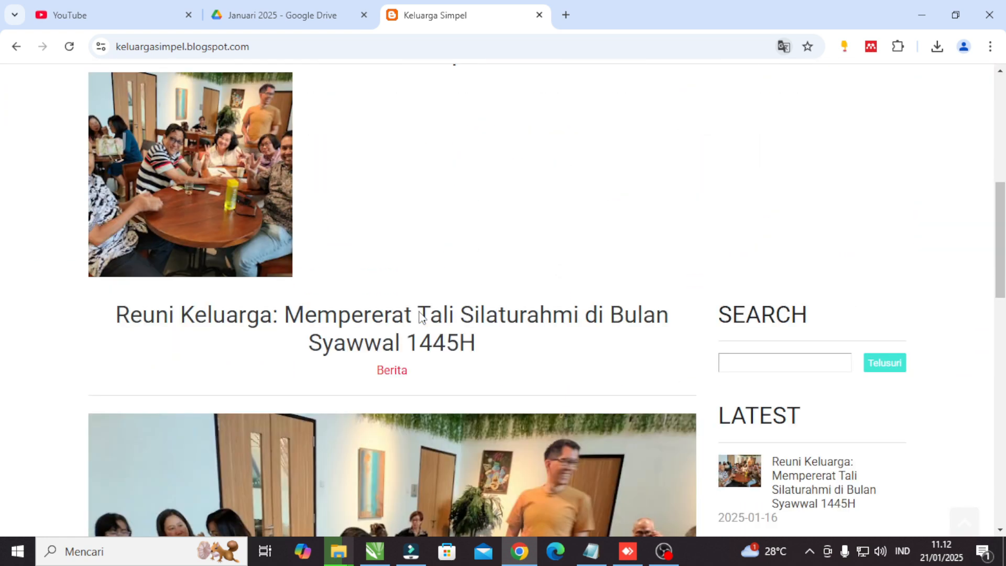
{"action": "scroll", "coordinate": [419, 313], "scroll_direction": "down", "scroll_amount": 3}
{"action": "scroll", "coordinate": [419, 316], "scroll_direction": "up", "scroll_amount": 15}
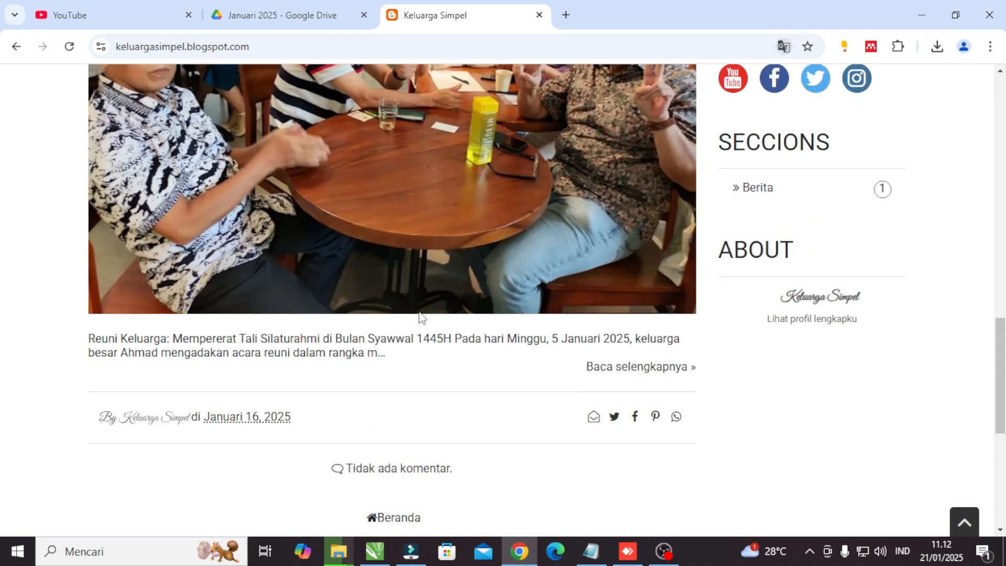
{"action": "scroll", "coordinate": [419, 317], "scroll_direction": "up", "scroll_amount": 2}
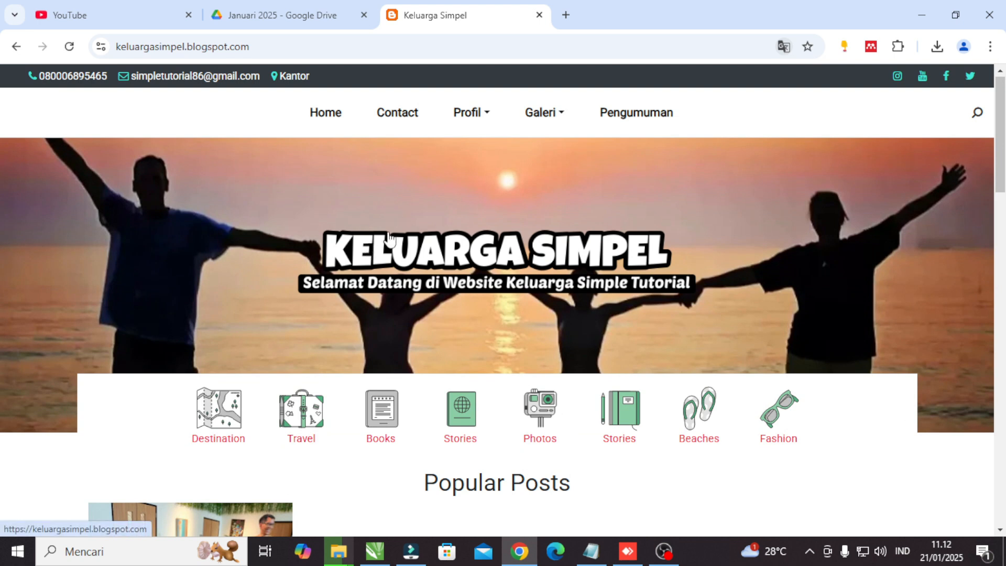
{"action": "scroll", "coordinate": [389, 239], "scroll_direction": "down", "scroll_amount": 7}
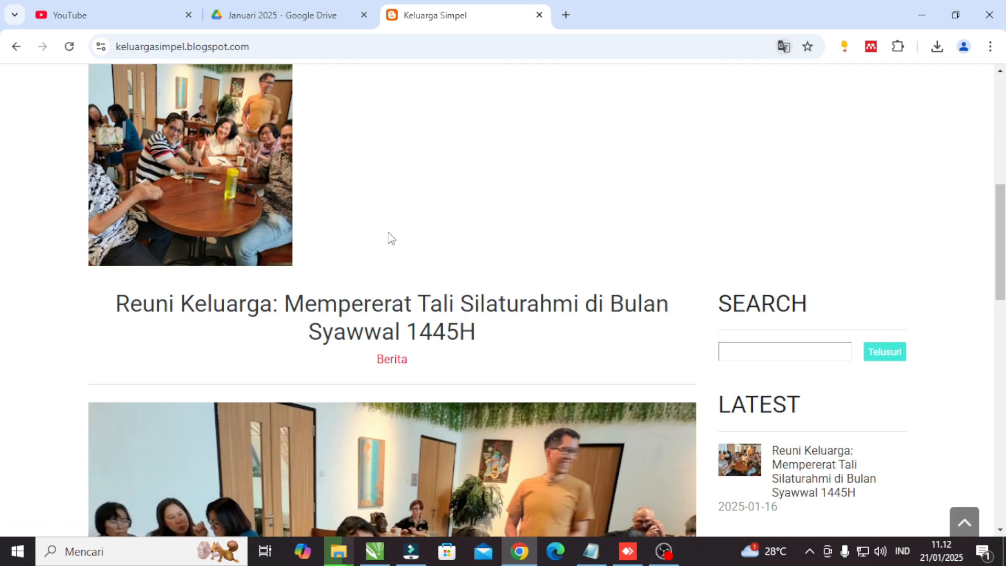
{"action": "scroll", "coordinate": [389, 238], "scroll_direction": "up", "scroll_amount": 6}
{"action": "scroll", "coordinate": [389, 238], "scroll_direction": "up", "scroll_amount": 1}
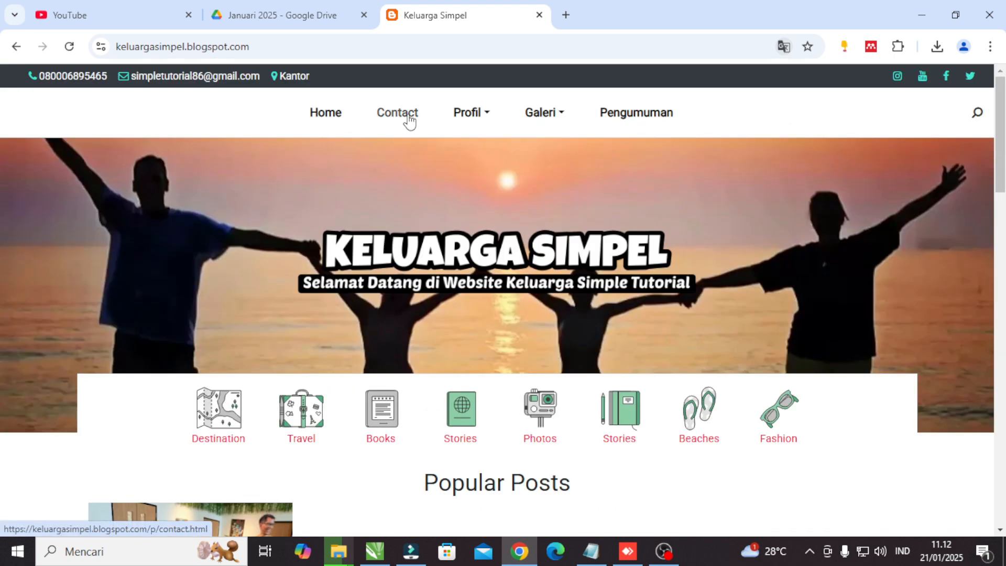
{"action": "left_click", "coordinate": [487, 120]}
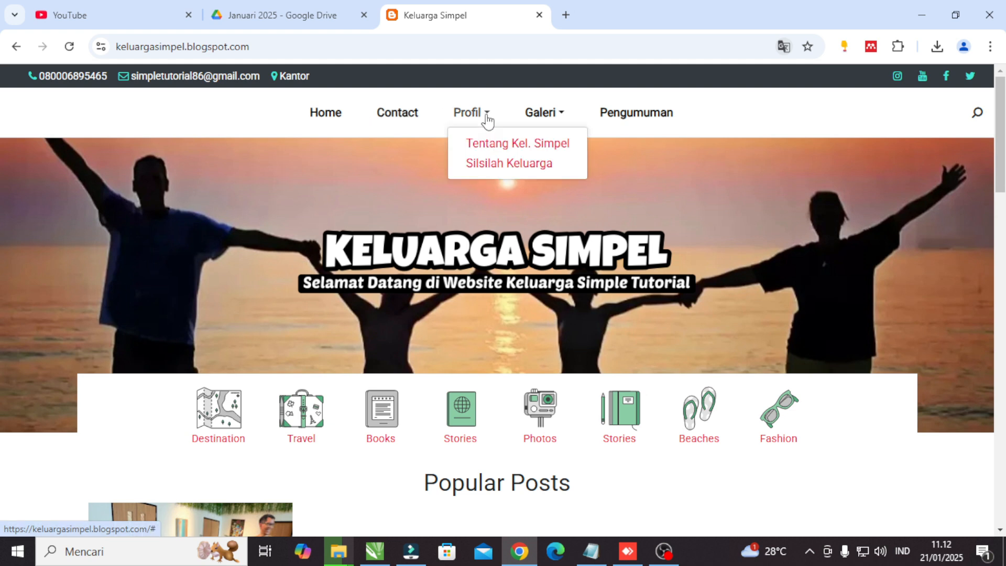
{"action": "left_click", "coordinate": [561, 119]}
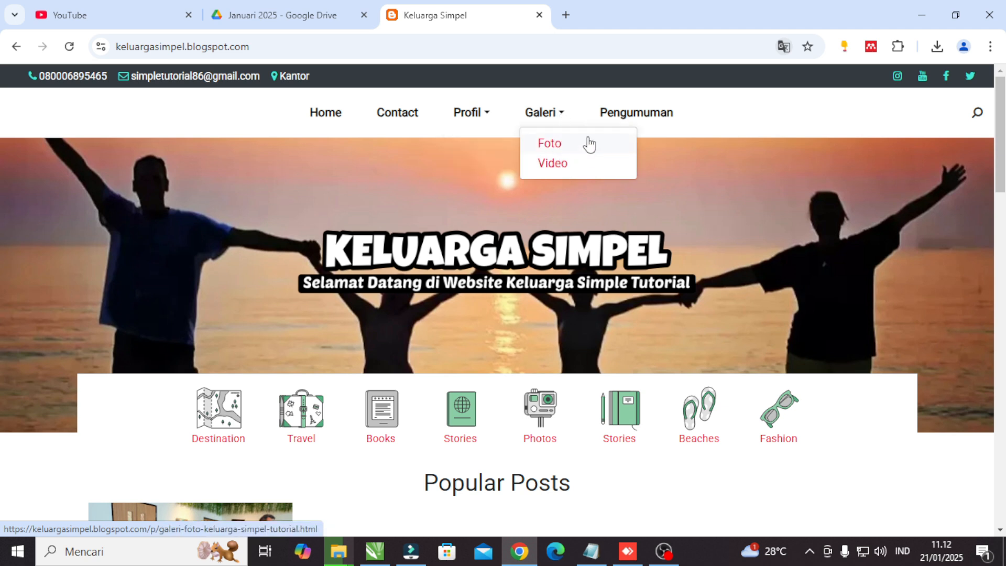
{"action": "left_click", "coordinate": [741, 126]}
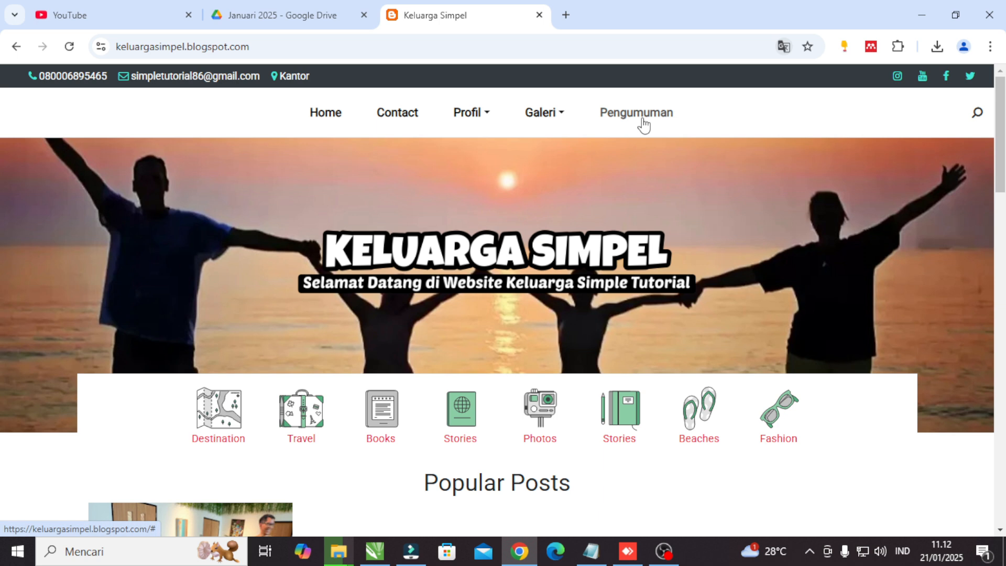
Examine the homepage's popular post, sidebar widgets and footer sections, dismissing the disk space error.
{"action": "scroll", "coordinate": [692, 219], "scroll_direction": "down", "scroll_amount": 1}
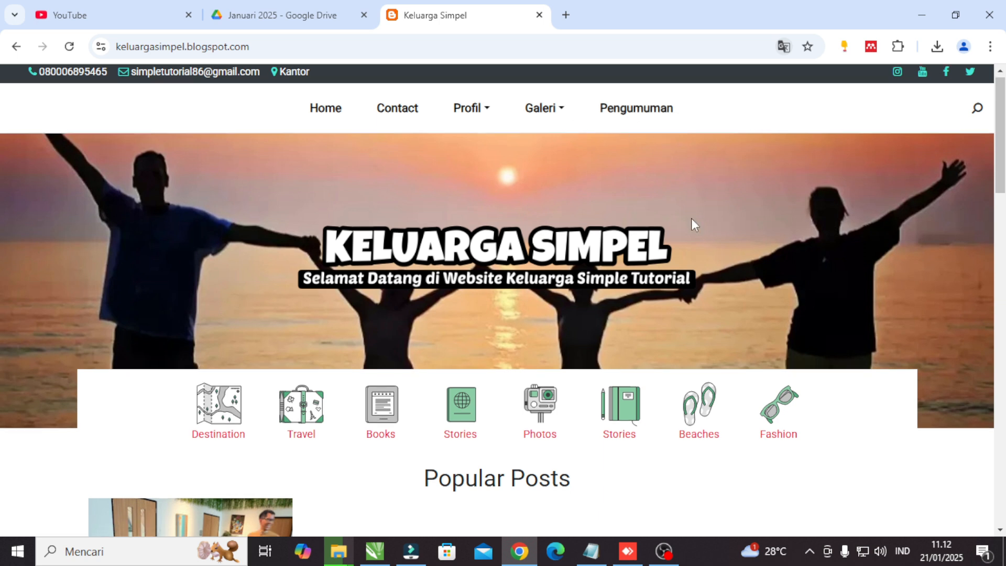
{"action": "scroll", "coordinate": [691, 219], "scroll_direction": "down", "scroll_amount": 3}
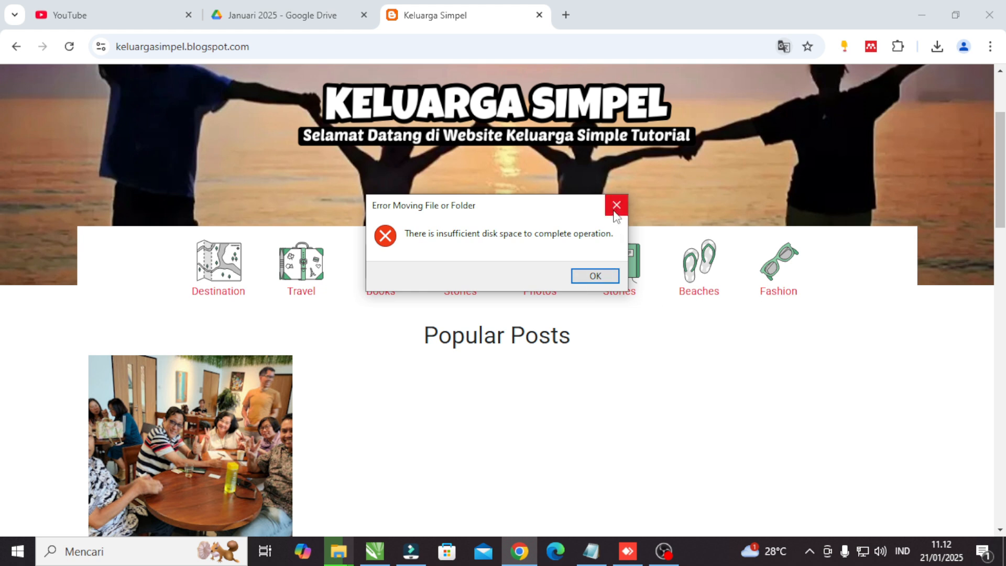
{"action": "left_click", "coordinate": [615, 211]}
{"action": "scroll", "coordinate": [687, 304], "scroll_direction": "down", "scroll_amount": 5}
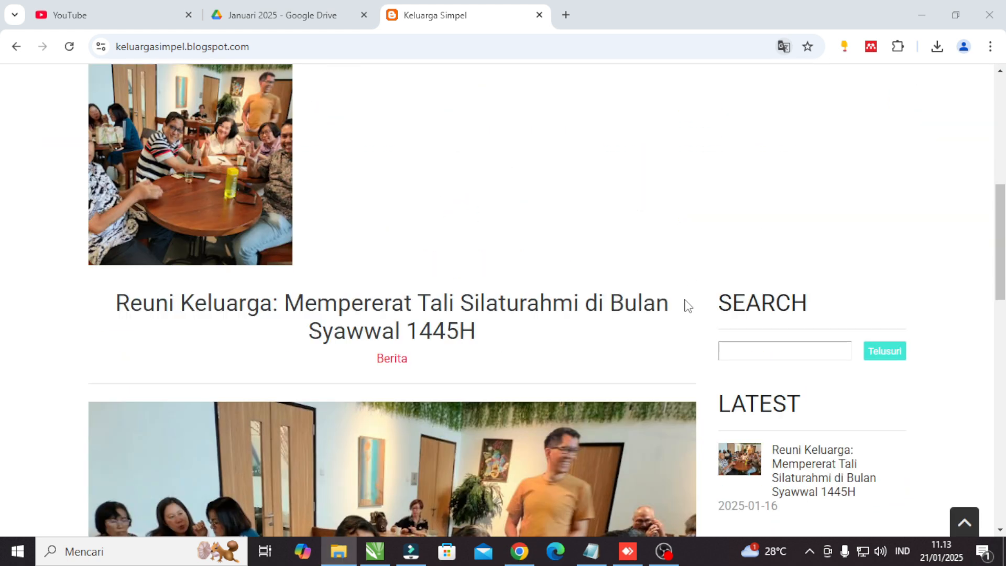
{"action": "scroll", "coordinate": [686, 307], "scroll_direction": "down", "scroll_amount": 8}
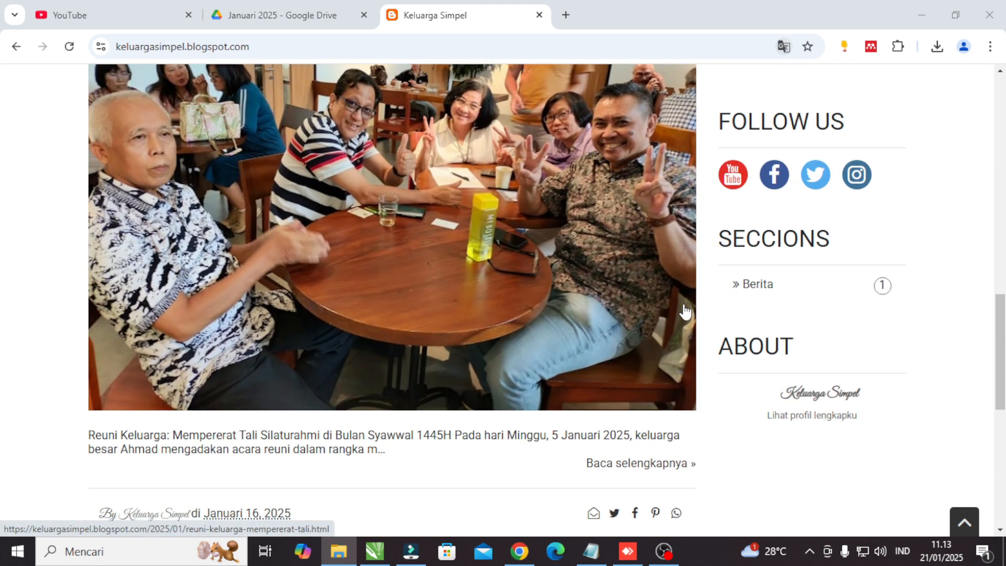
{"action": "scroll", "coordinate": [685, 312], "scroll_direction": "down", "scroll_amount": 9}
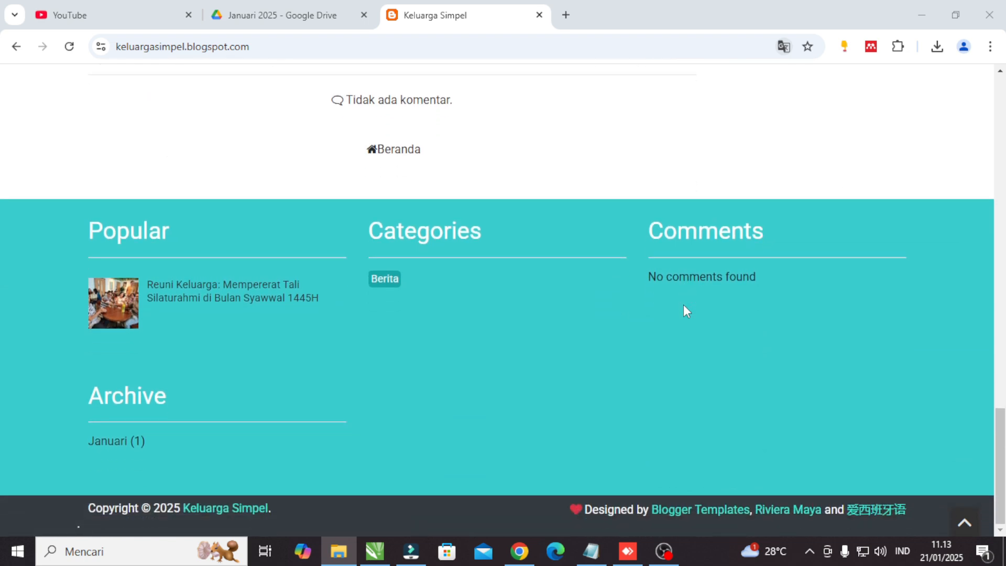
{"action": "scroll", "coordinate": [686, 312], "scroll_direction": "up", "scroll_amount": 13}
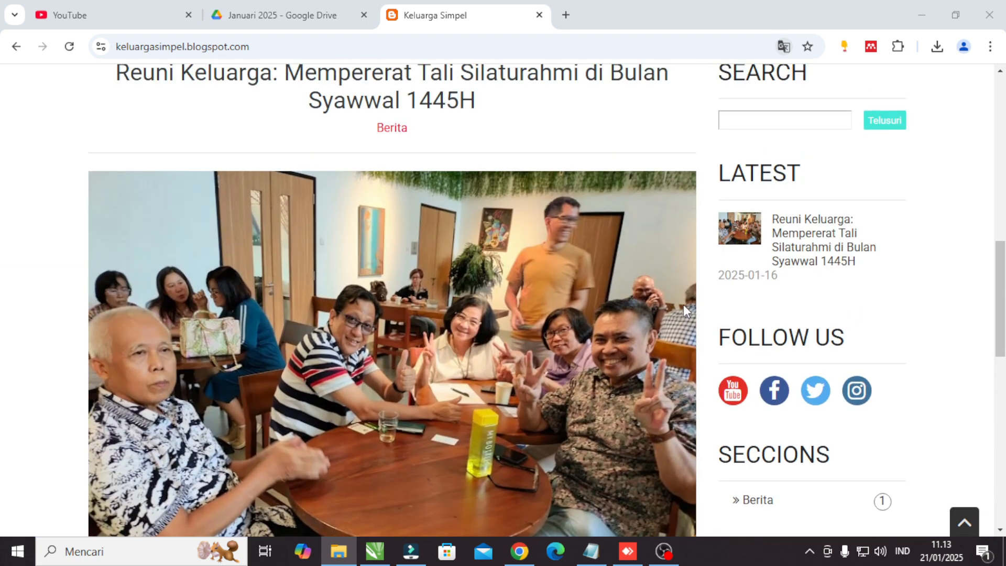
{"action": "scroll", "coordinate": [684, 303], "scroll_direction": "up", "scroll_amount": 13}
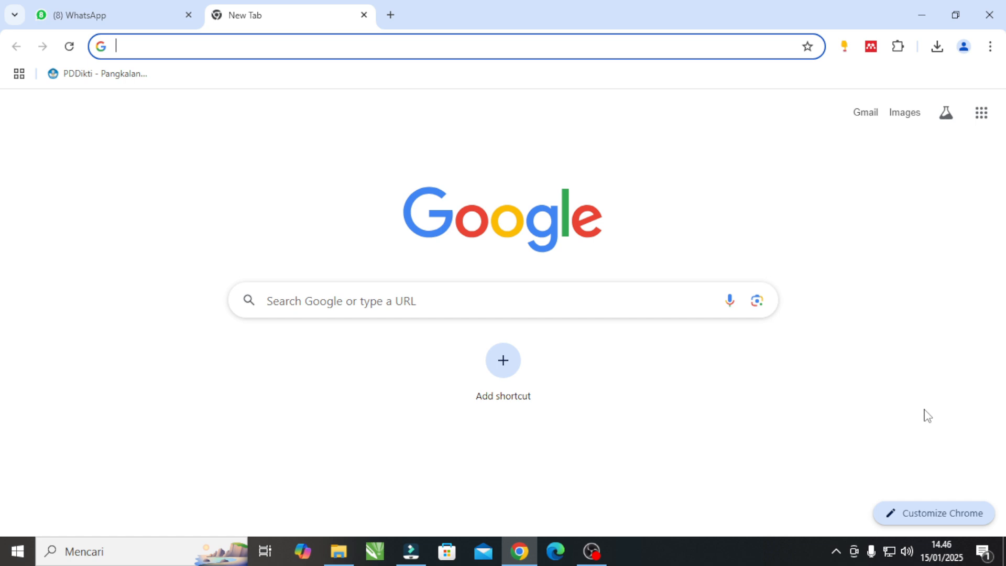
Search Google for "blog" and open the Blogger.com website from the results.
{"action": "type", "text": "blog"}
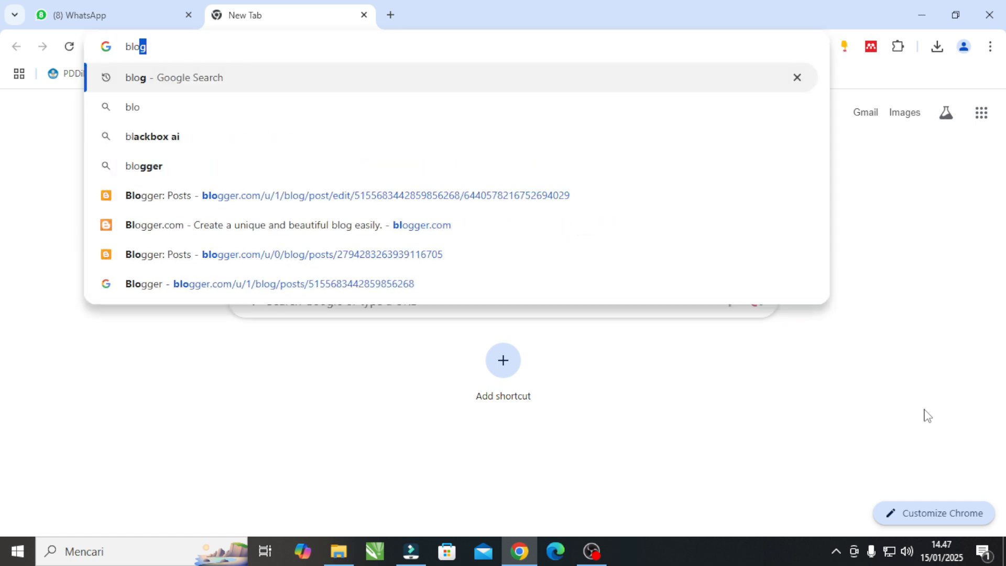
{"action": "key", "text": "Return"}
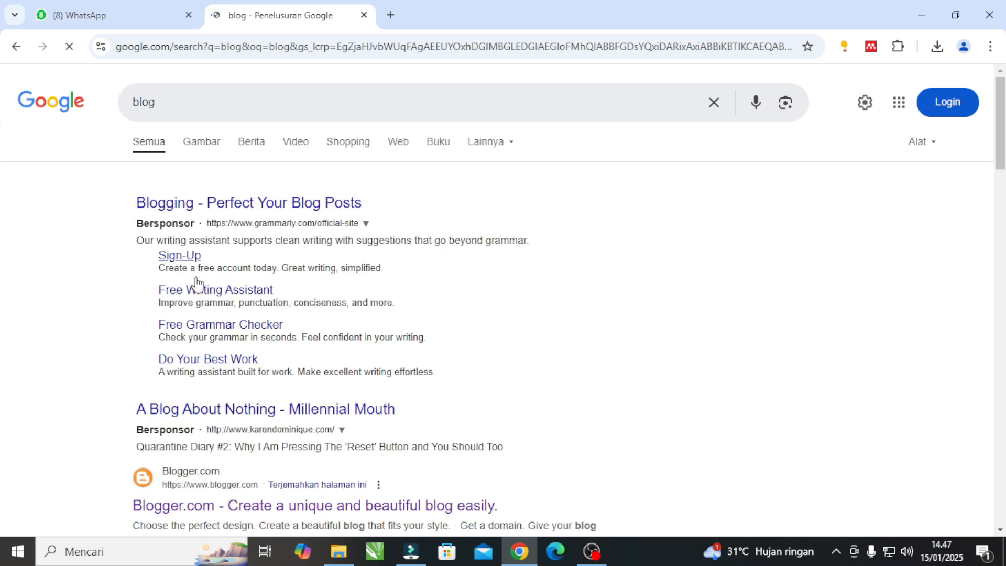
{"action": "scroll", "coordinate": [201, 425], "scroll_direction": "down", "scroll_amount": 3}
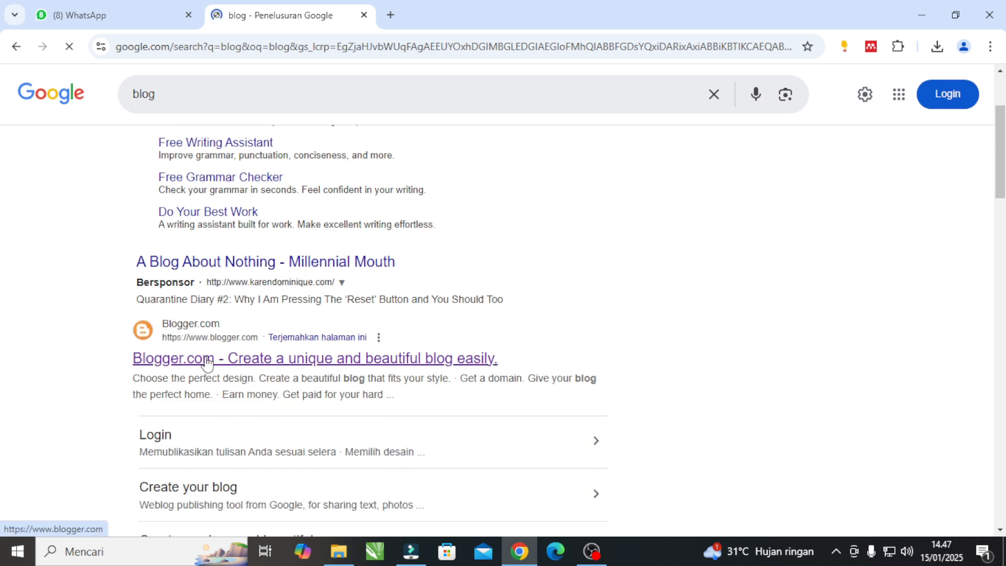
{"action": "left_click", "coordinate": [208, 361]}
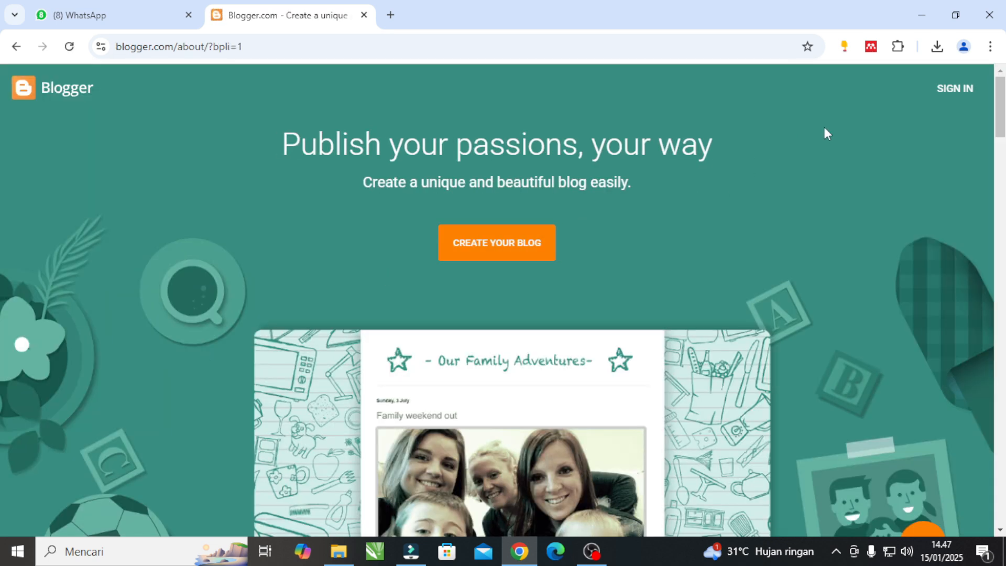
Sign in to Blogger with the listed Google account by entering the account password.
{"action": "left_click", "coordinate": [963, 90]}
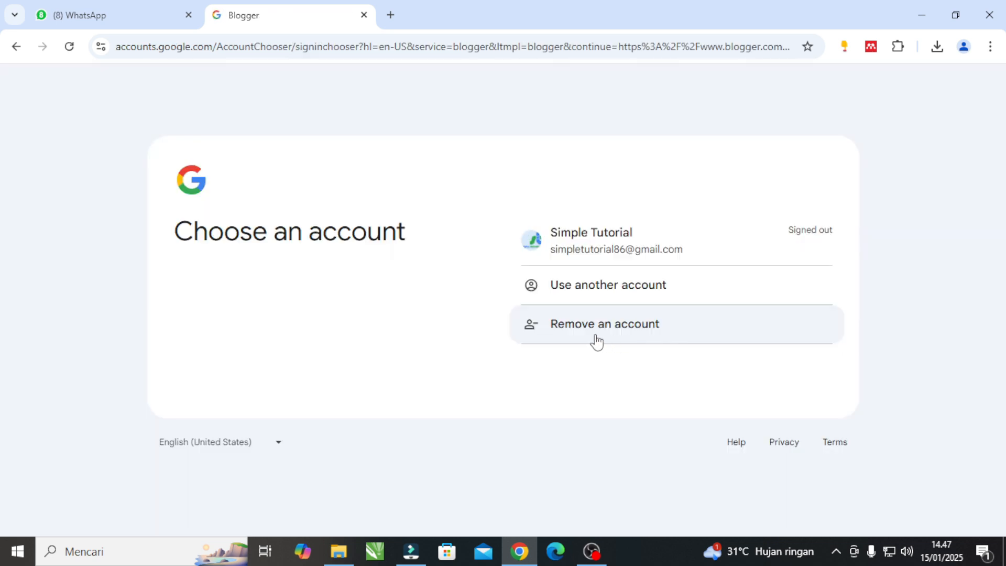
{"action": "left_click", "coordinate": [653, 238]}
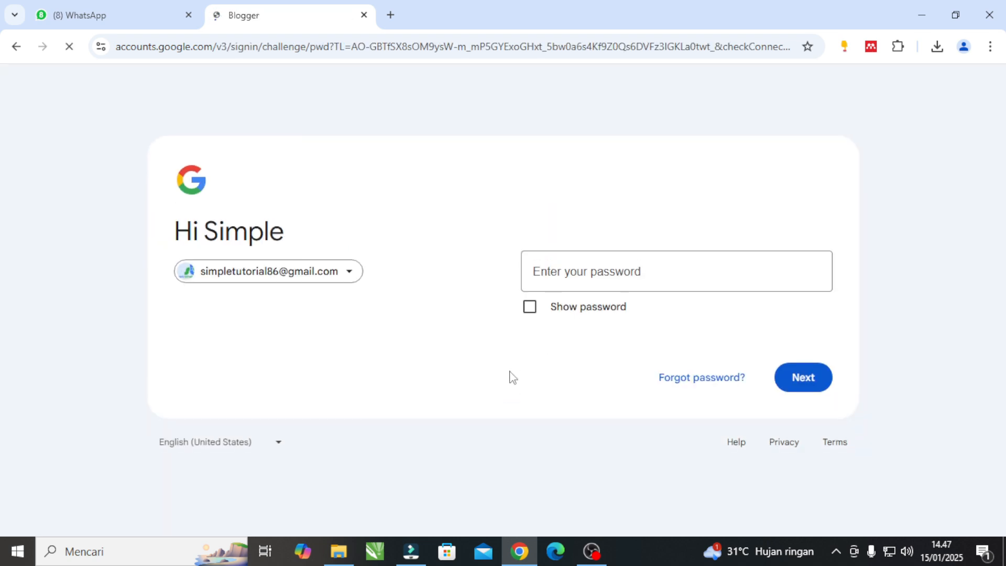
{"action": "left_click", "coordinate": [580, 269]}
{"action": "type", "text": "******"}
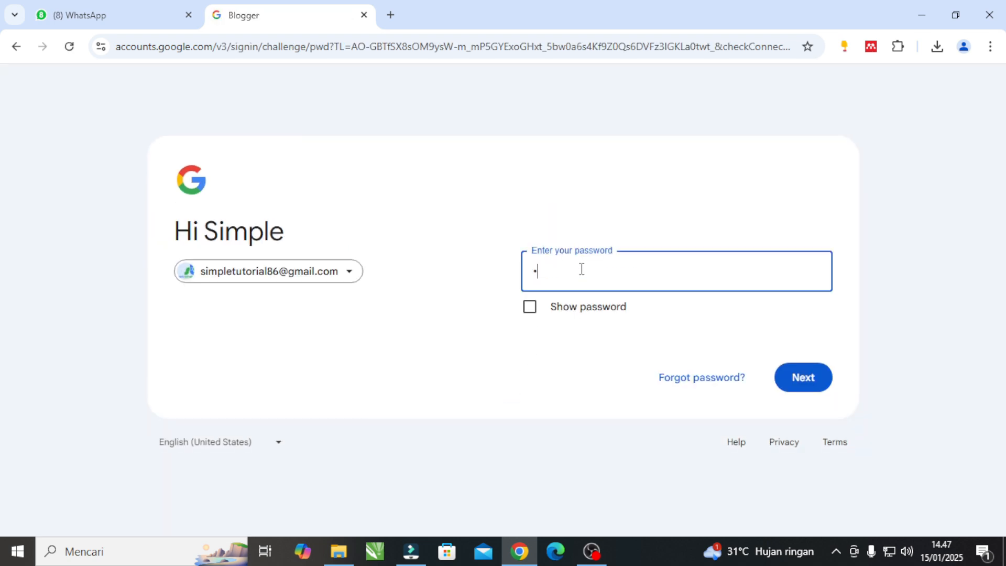
{"action": "type", "text": "**"}
{"action": "key", "text": "Return"}
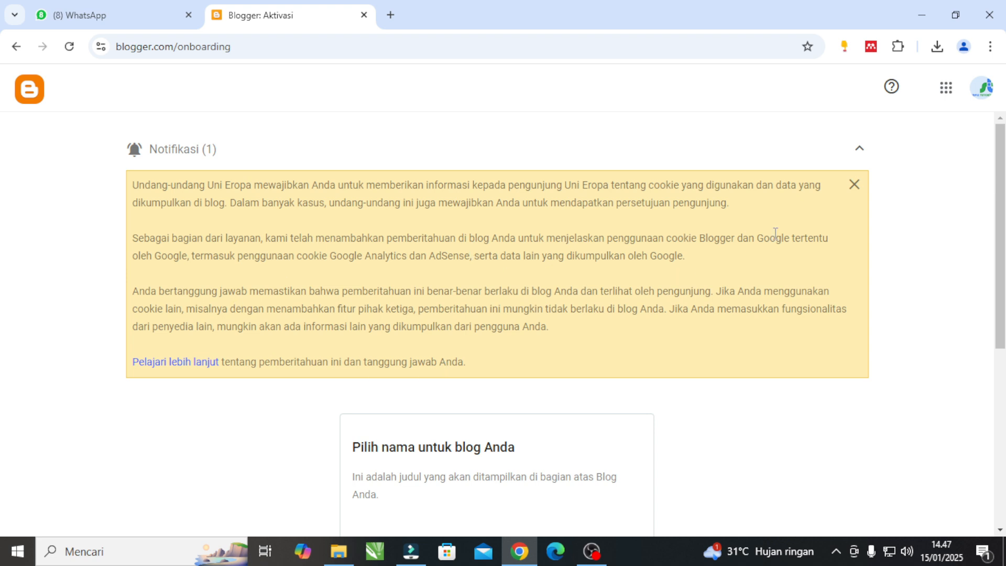
Dismiss the cookie notification and submit "Keluarga Simpel Tutorial" as the new blog's title.
{"action": "left_click", "coordinate": [853, 186]}
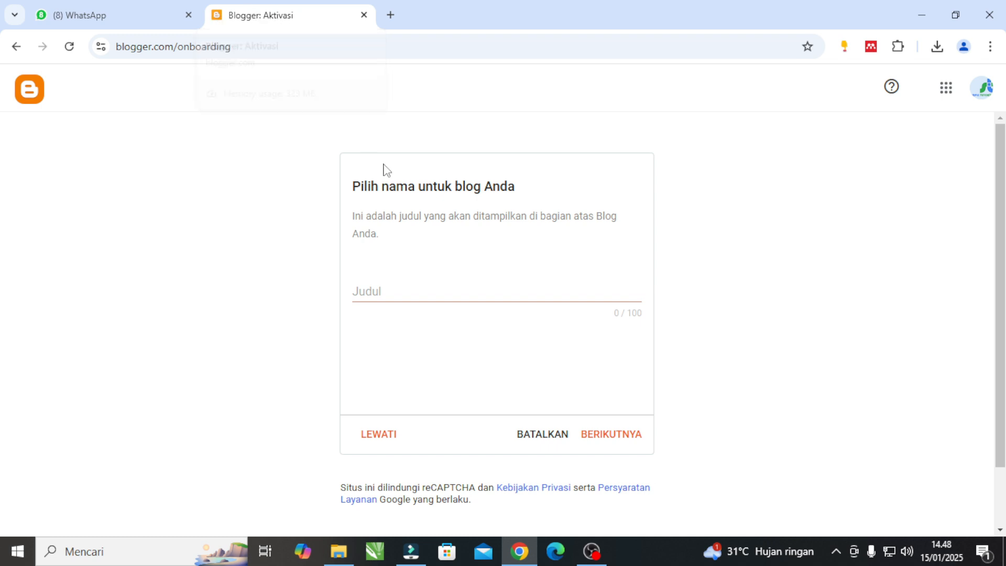
{"action": "left_click", "coordinate": [401, 290]}
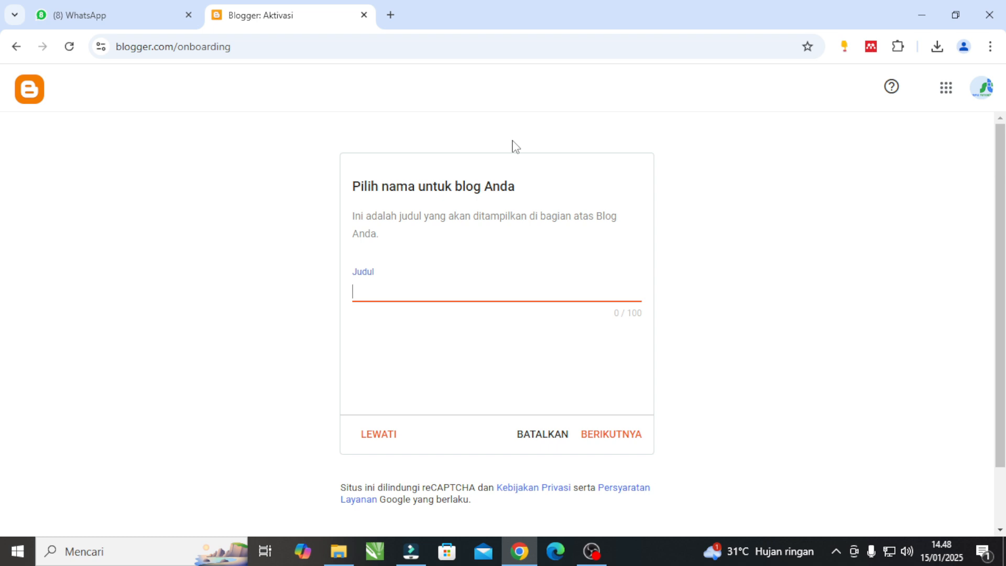
{"action": "type", "text": "Keluarga Simpel"}
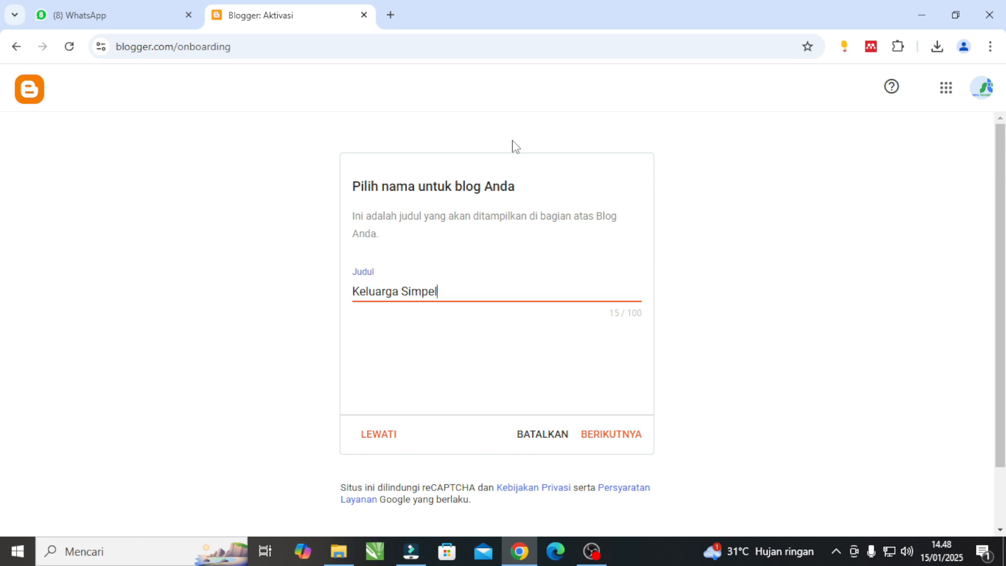
{"action": "type", "text": " Tutorial"}
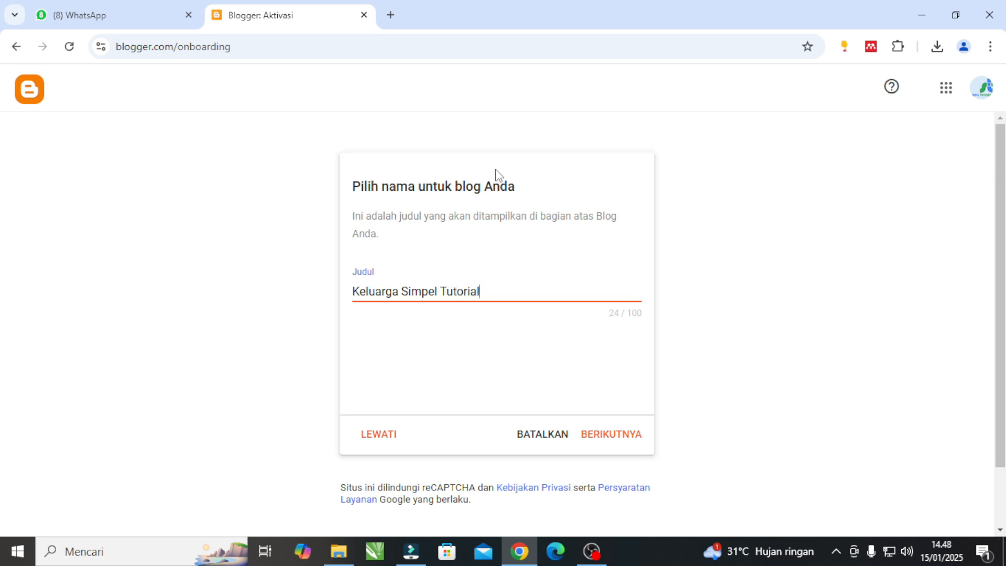
{"action": "left_click", "coordinate": [597, 437]}
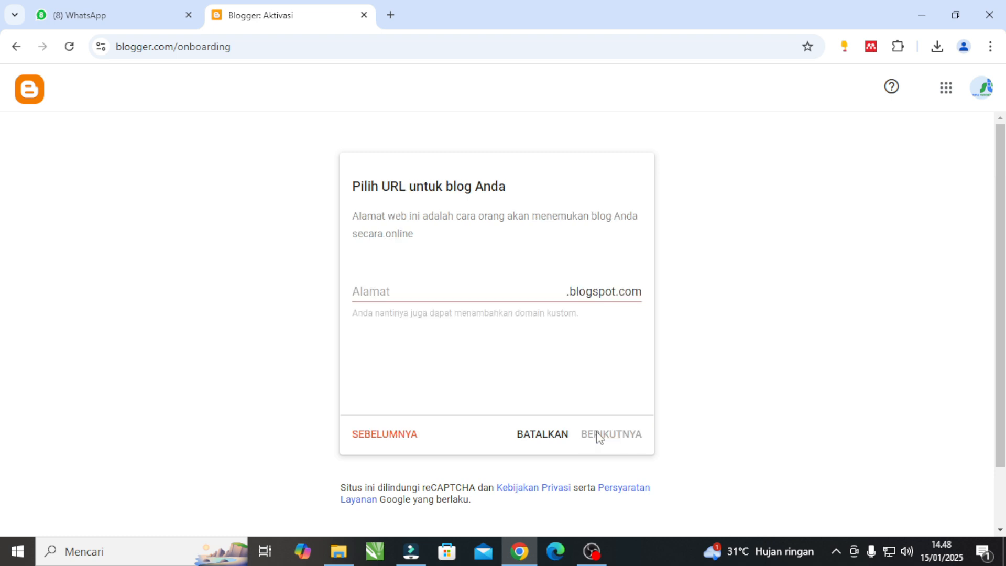
Return from the address stage to the blog title, shorten it to "Keluarga Simpel" and proceed.
{"action": "left_click", "coordinate": [456, 282]}
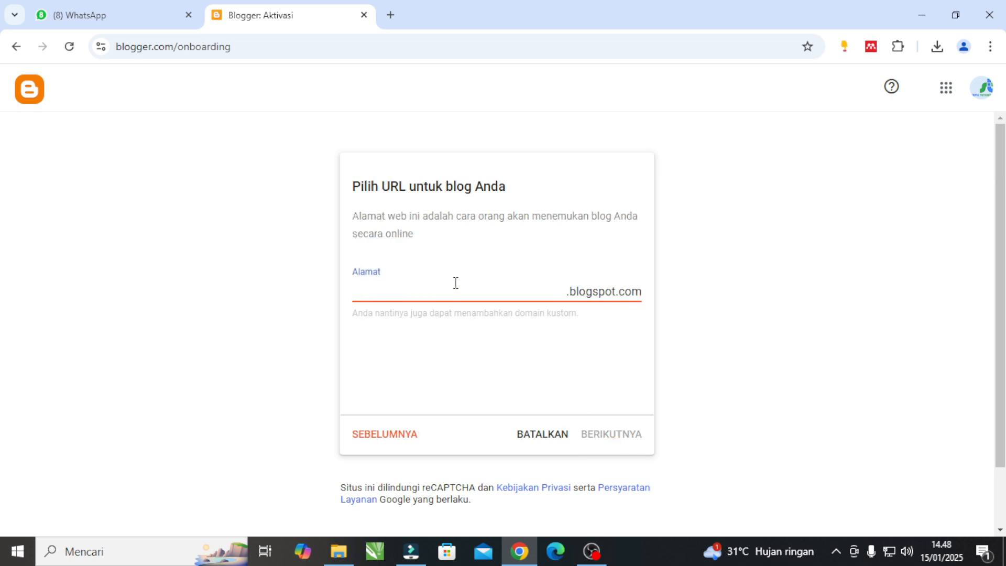
{"action": "type", "text": "ke"}
{"action": "left_click", "coordinate": [394, 433]}
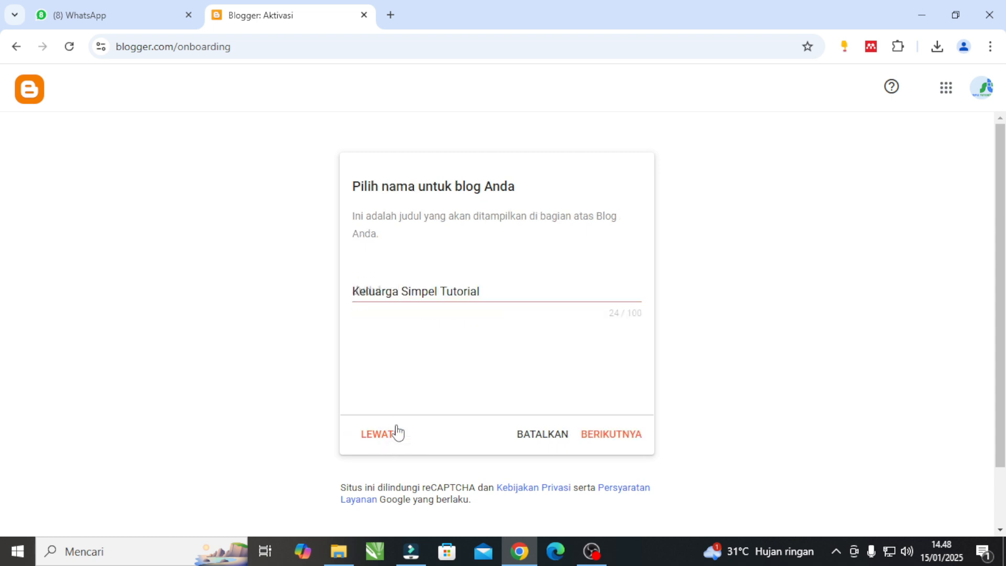
{"action": "double_click", "coordinate": [471, 292]}
{"action": "key", "text": "BackSpace"}
{"action": "key", "text": "BackSpace"}
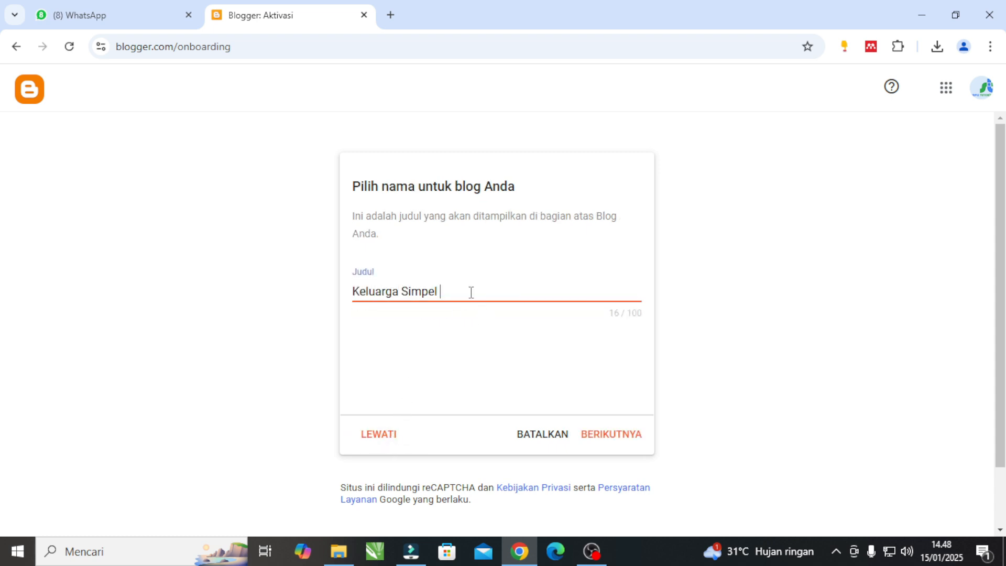
{"action": "left_click", "coordinate": [614, 438]}
Set the blog's address to keluargasimpel.blogspot.com and continue to the display name stage.
{"action": "left_click", "coordinate": [424, 292]}
{"action": "type", "text": "keluarg"}
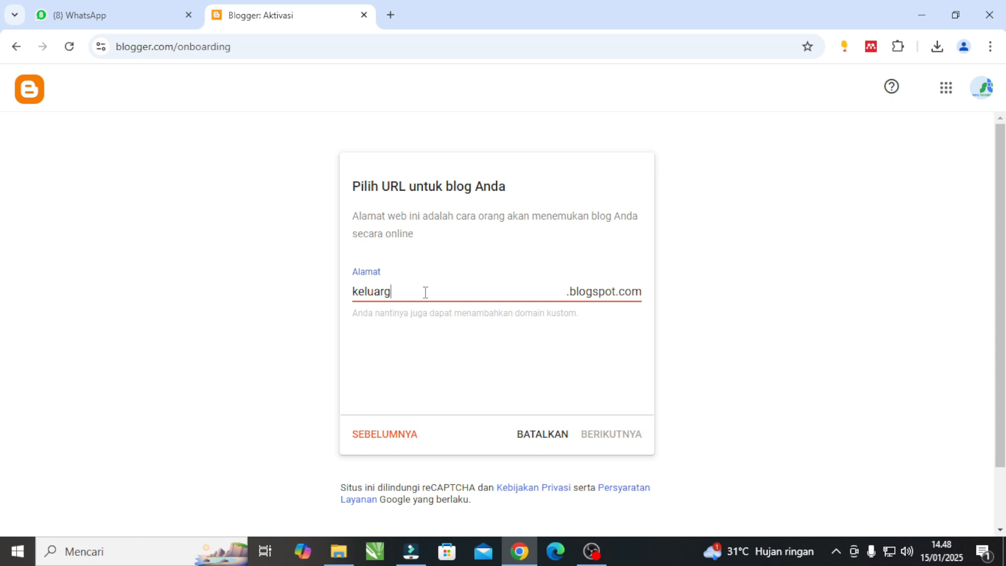
{"action": "type", "text": "asimpel"}
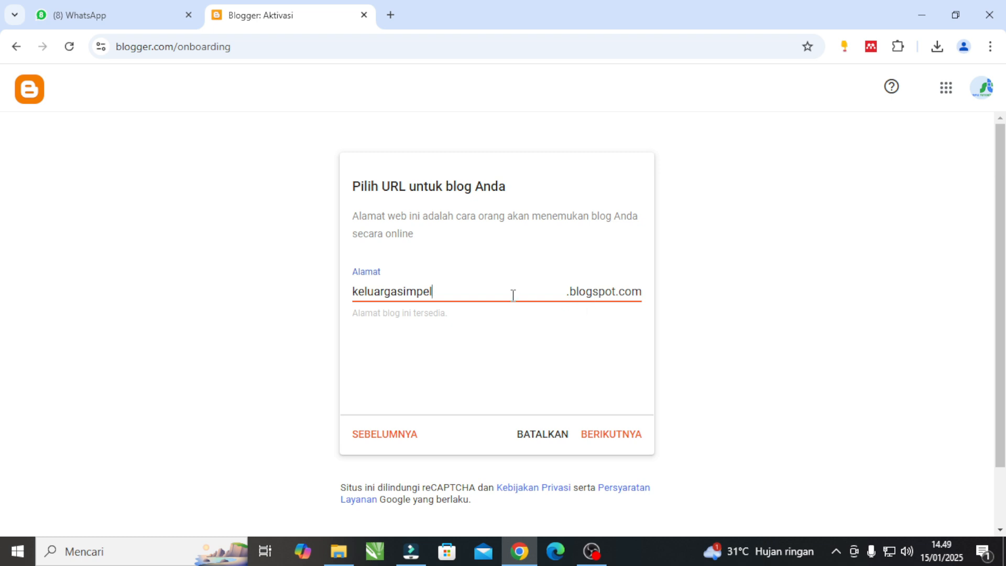
{"action": "left_click", "coordinate": [352, 321]}
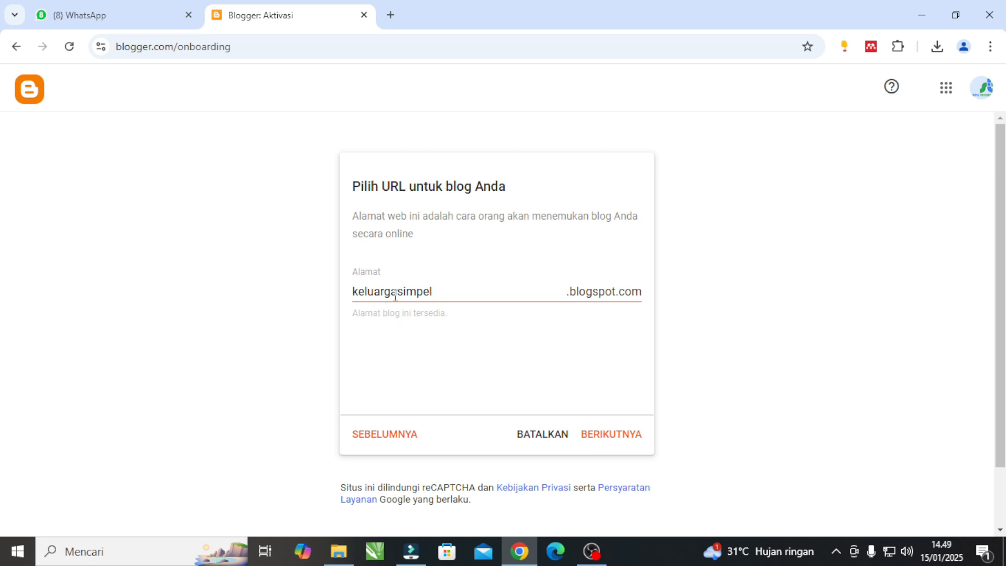
{"action": "left_click", "coordinate": [631, 441]}
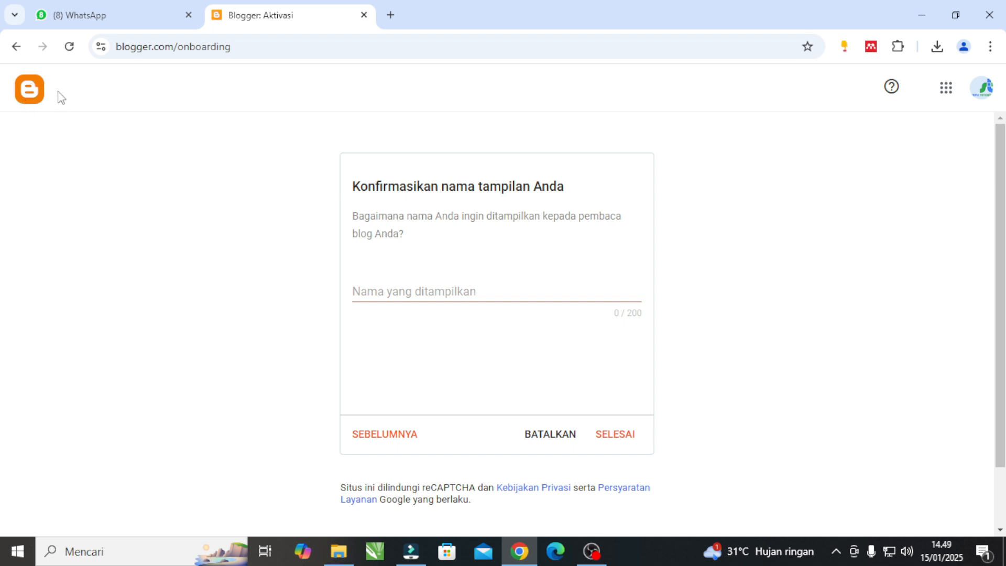
Set the blog's display name to "Keluarga Simpel" and finish creating the blog.
{"action": "left_click", "coordinate": [469, 297]}
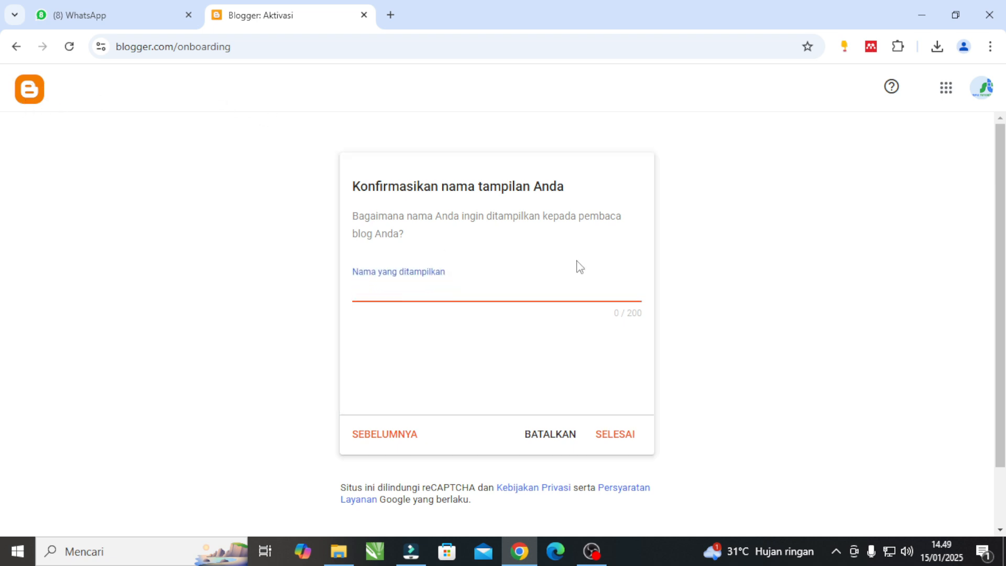
{"action": "type", "text": "Keluarga Simpel"}
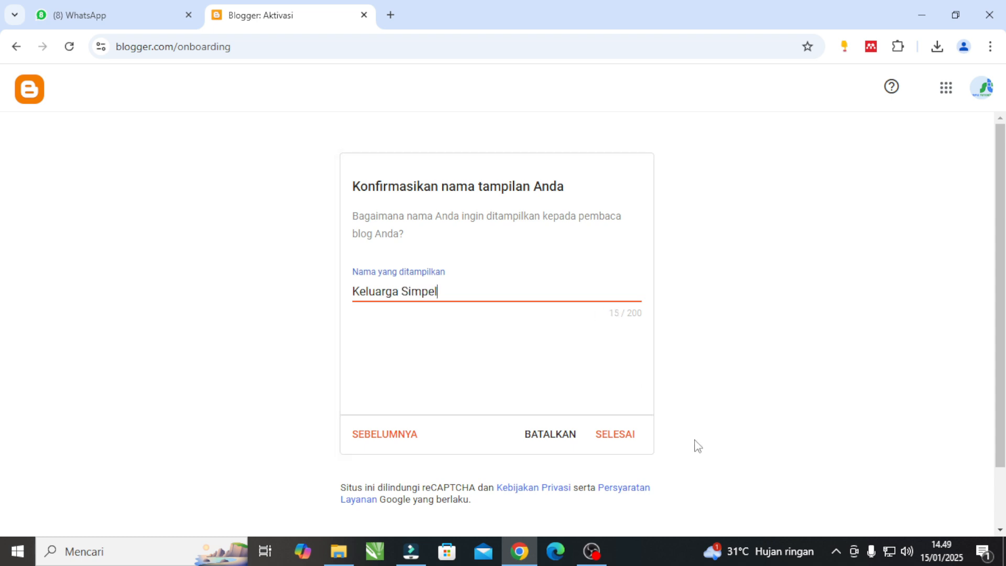
{"action": "left_click", "coordinate": [624, 441]}
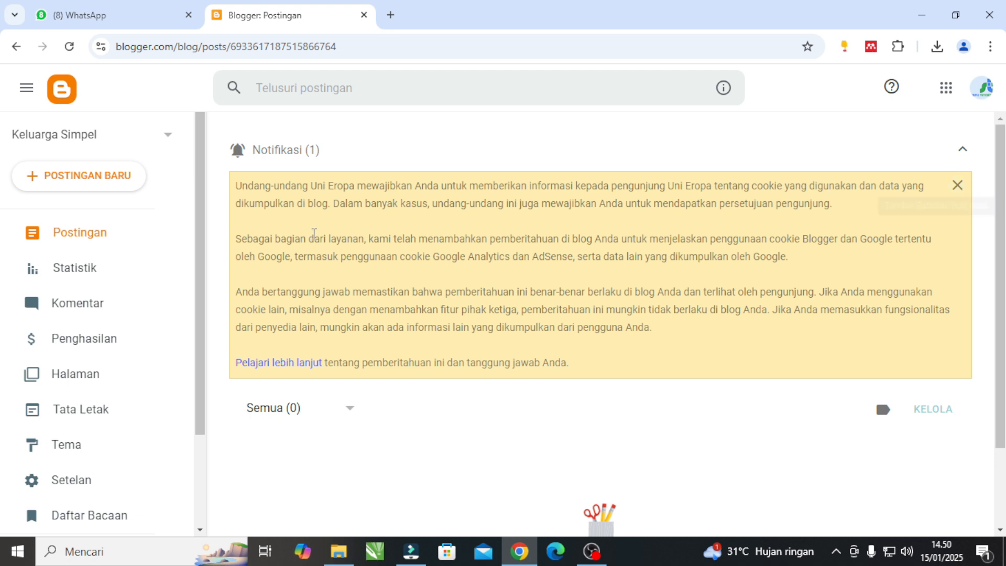
Read the first two paragraphs of the EU cookie notice and dismiss the notification.
{"action": "left_click_drag", "start_coordinate": [236, 187], "coordinate": [857, 201]}
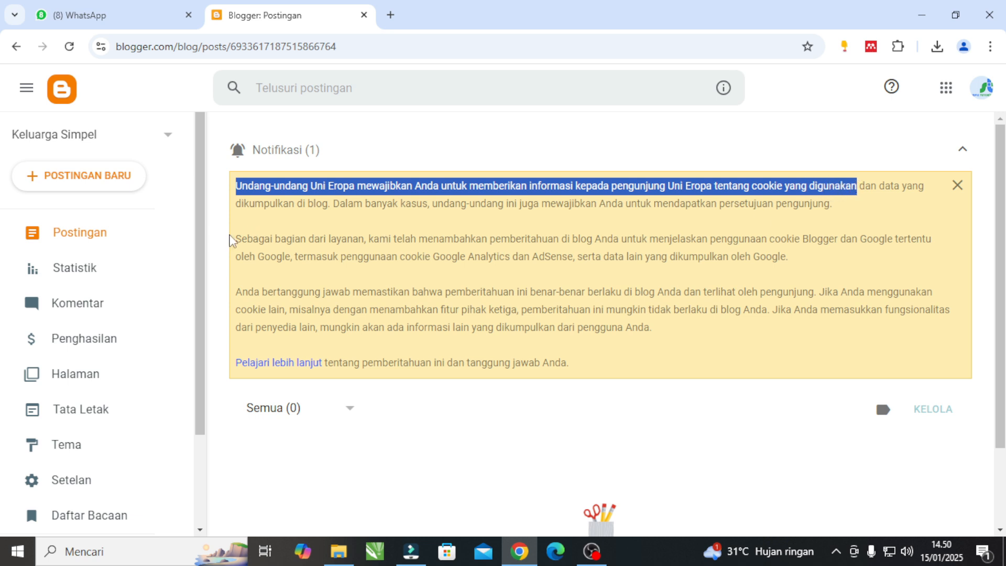
{"action": "left_click_drag", "start_coordinate": [236, 240], "coordinate": [785, 261]}
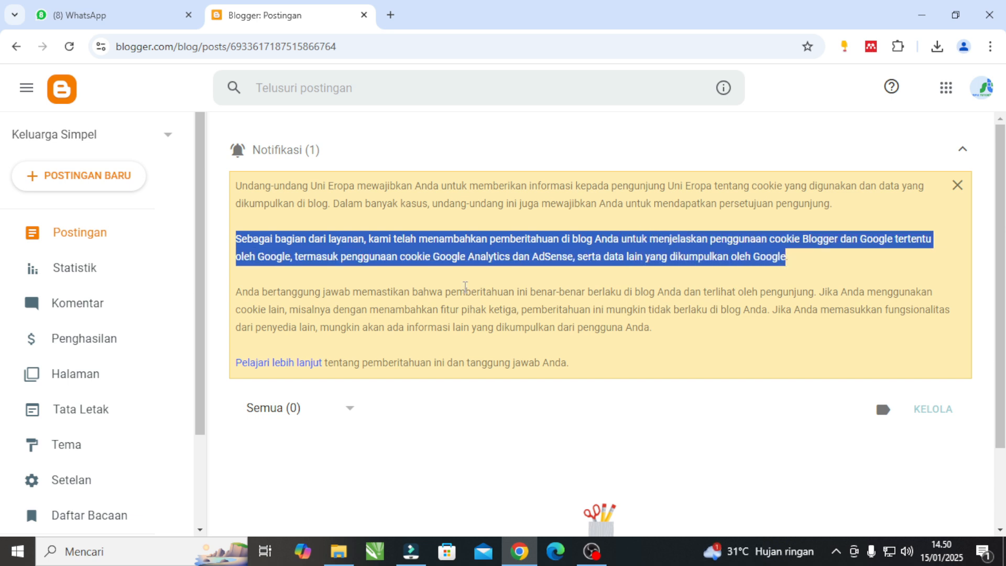
{"action": "left_click", "coordinate": [957, 185]}
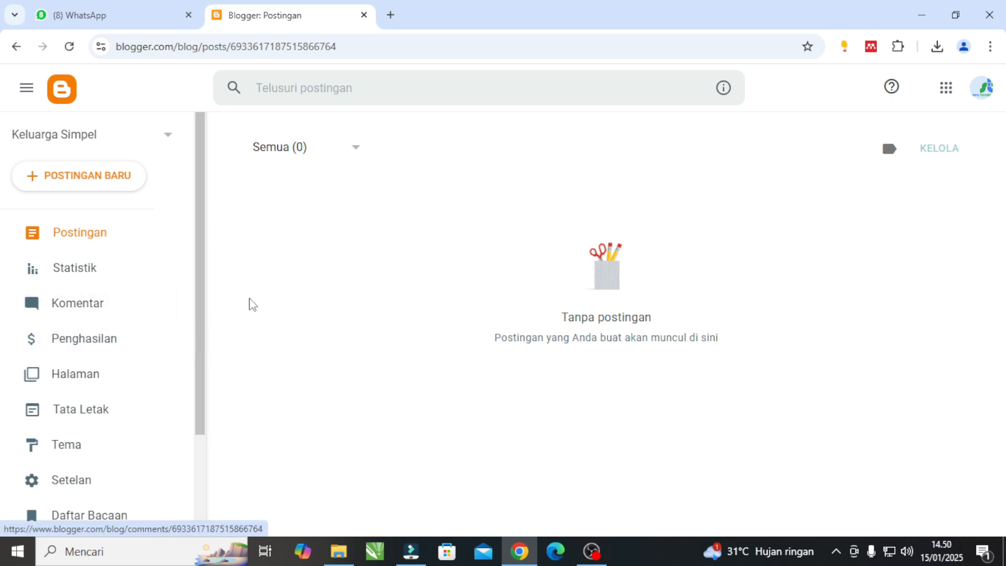
View the live Keluarga Simpel blog, check its profile side menu, and return to the Blogger dashboard.
{"action": "scroll", "coordinate": [117, 238], "scroll_direction": "down", "scroll_amount": 2}
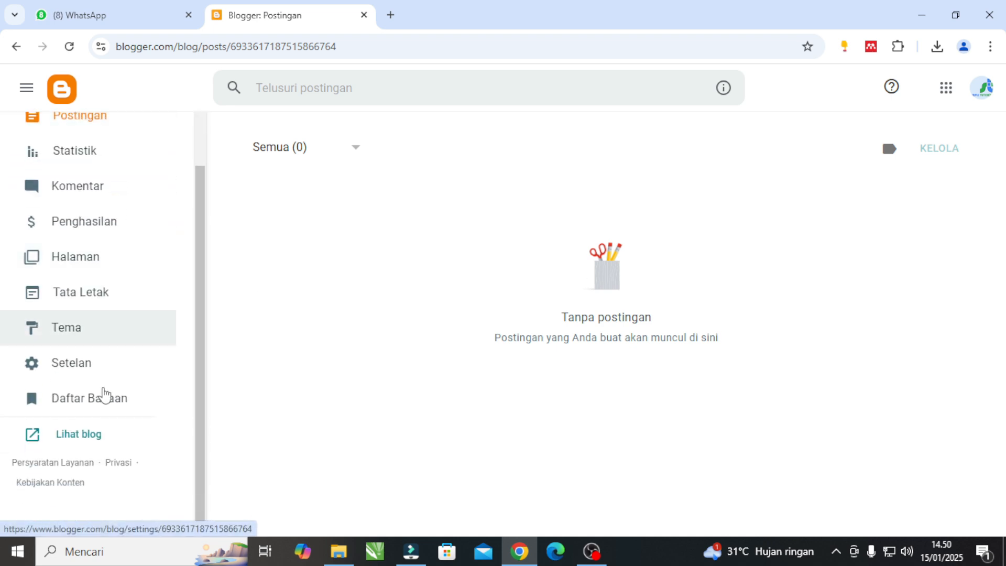
{"action": "left_click", "coordinate": [64, 439]}
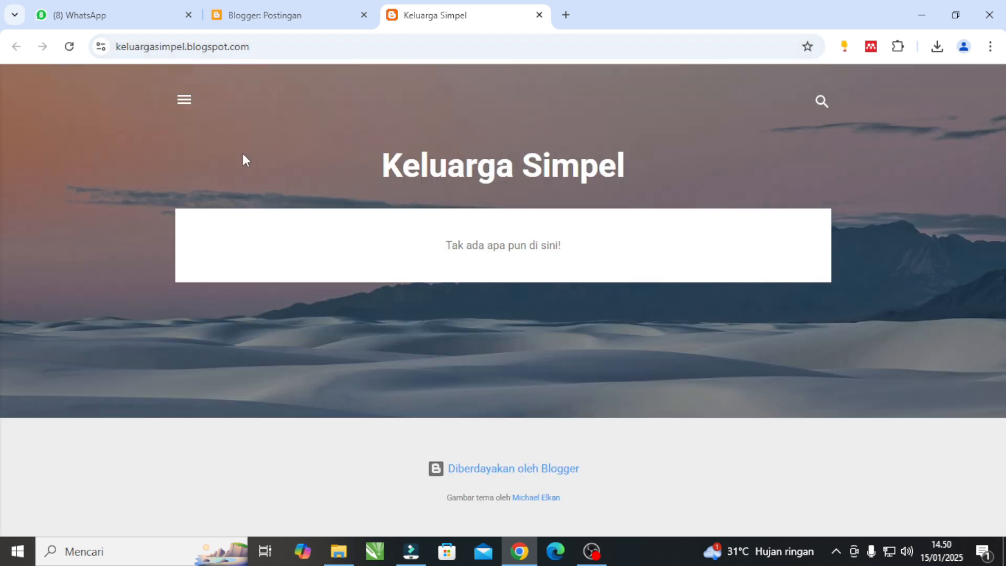
{"action": "left_click", "coordinate": [184, 100]}
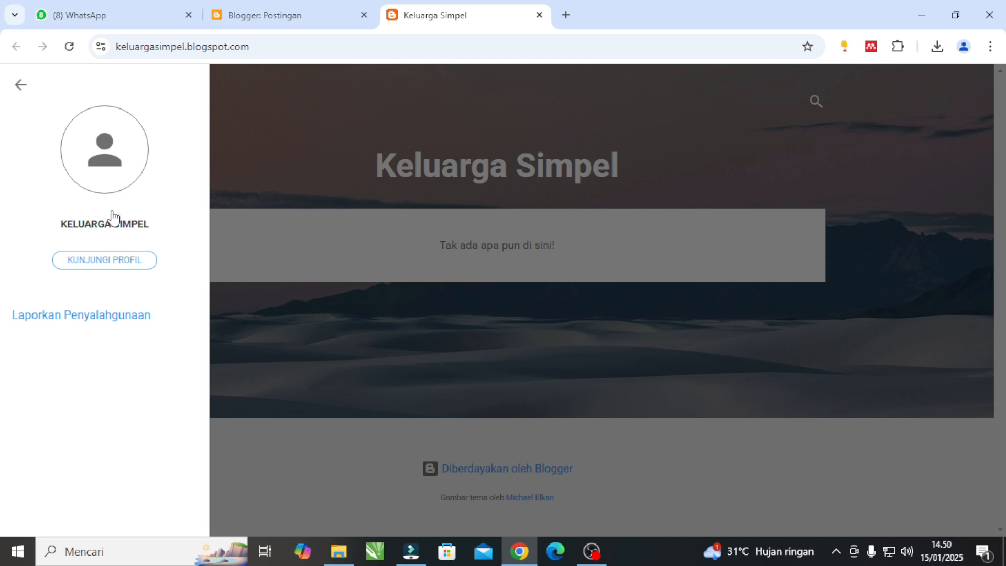
{"action": "left_click", "coordinate": [337, 185]}
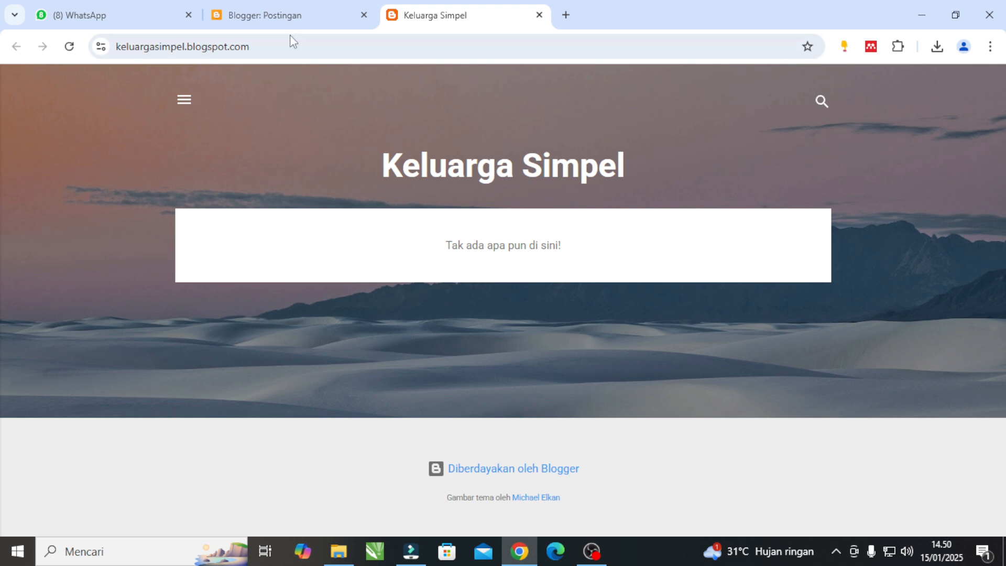
{"action": "left_click", "coordinate": [304, 17]}
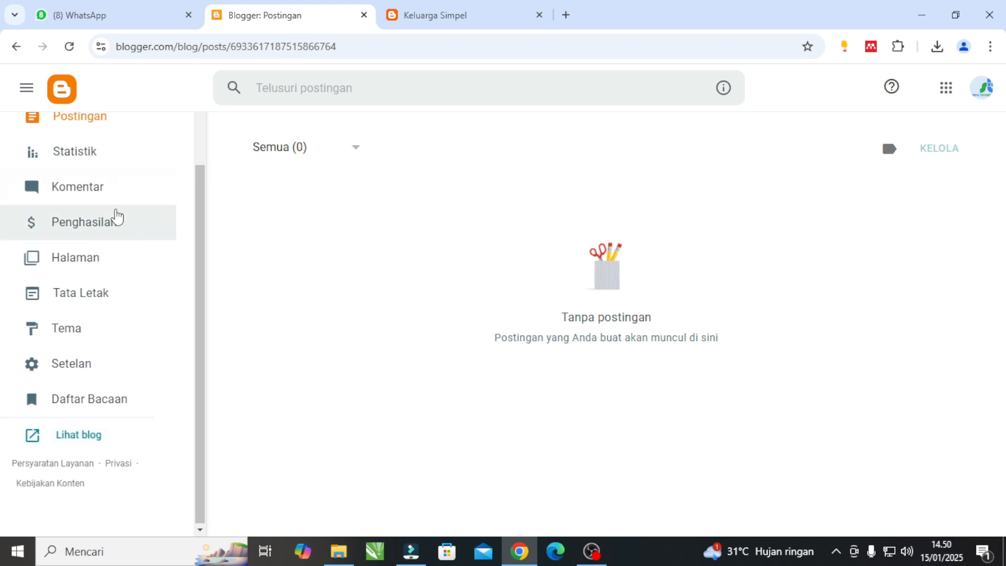
Open the blog's layout settings (Tata Letak) and look over the gadget sections down to the footer.
{"action": "scroll", "coordinate": [115, 216], "scroll_direction": "up", "scroll_amount": 3}
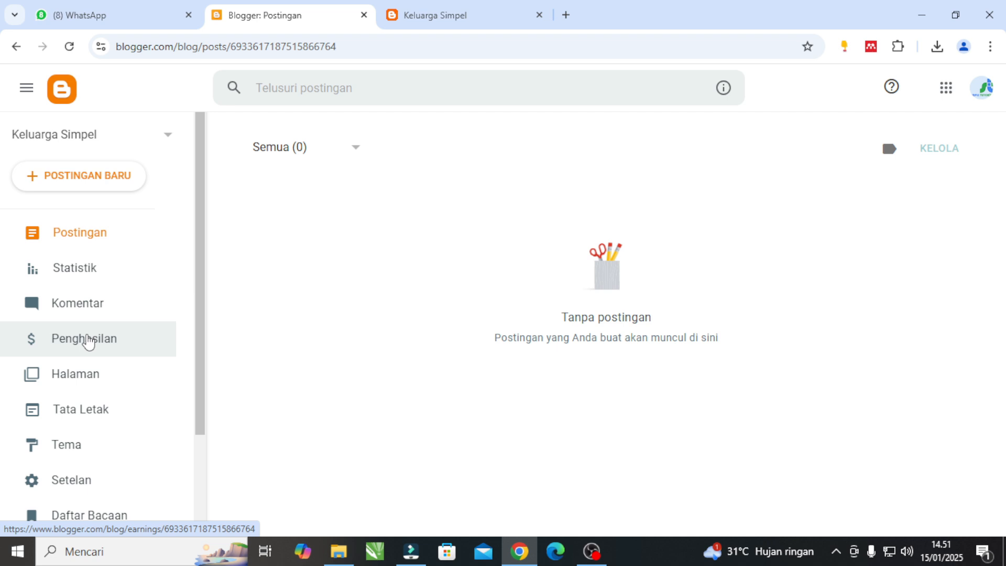
{"action": "scroll", "coordinate": [88, 341], "scroll_direction": "down", "scroll_amount": 2}
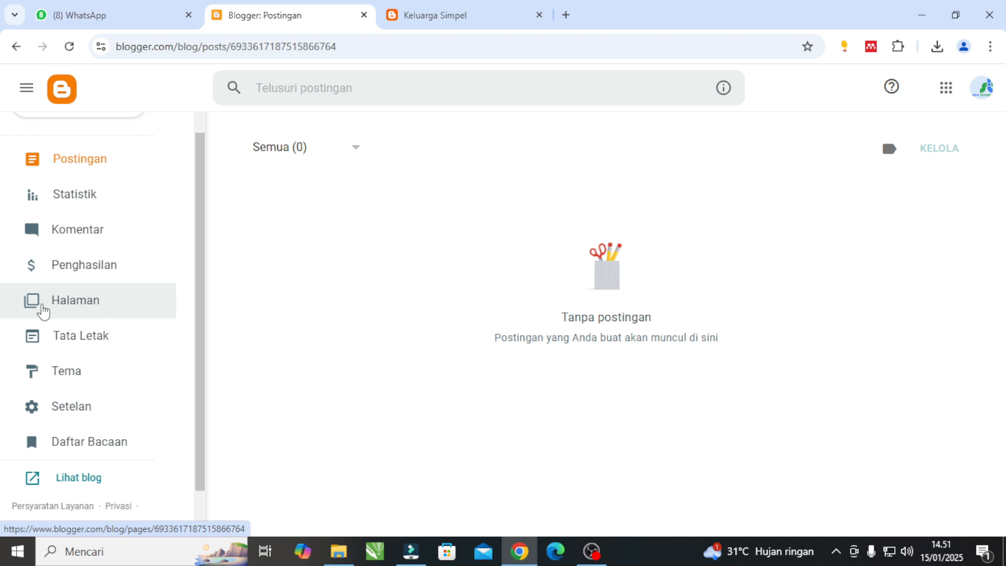
{"action": "left_click", "coordinate": [59, 332]}
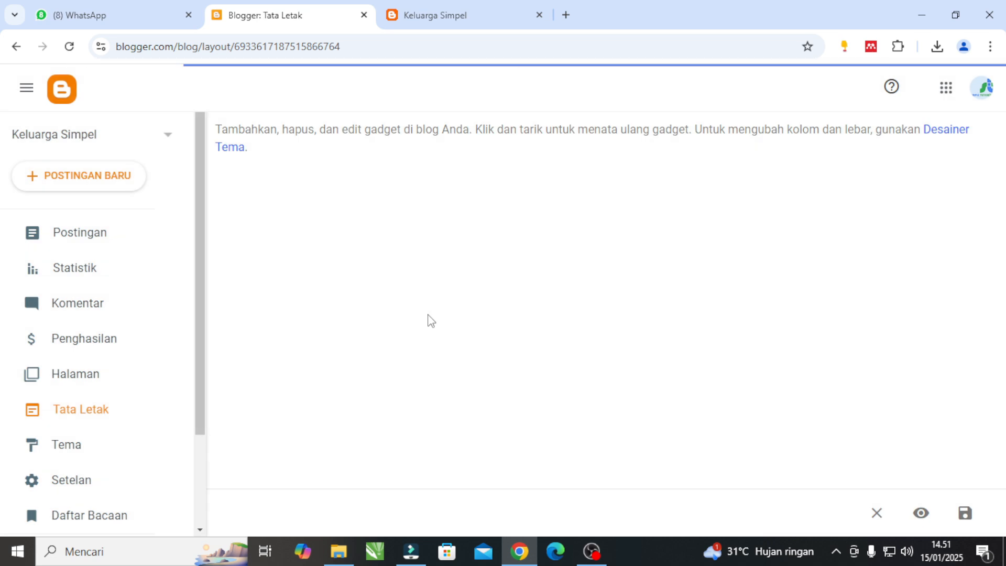
{"action": "scroll", "coordinate": [597, 341], "scroll_direction": "down", "scroll_amount": 9}
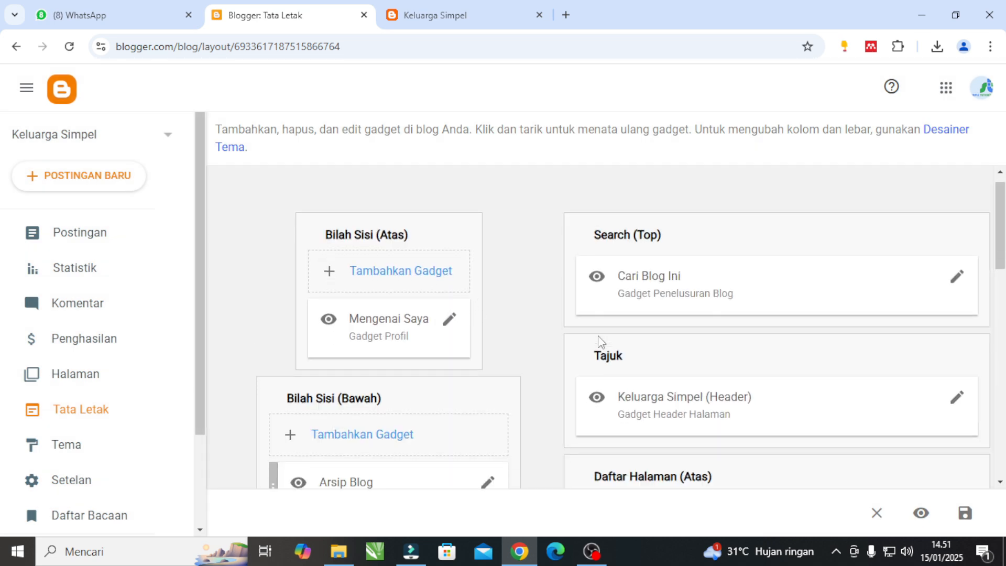
{"action": "scroll", "coordinate": [599, 370], "scroll_direction": "down", "scroll_amount": 4}
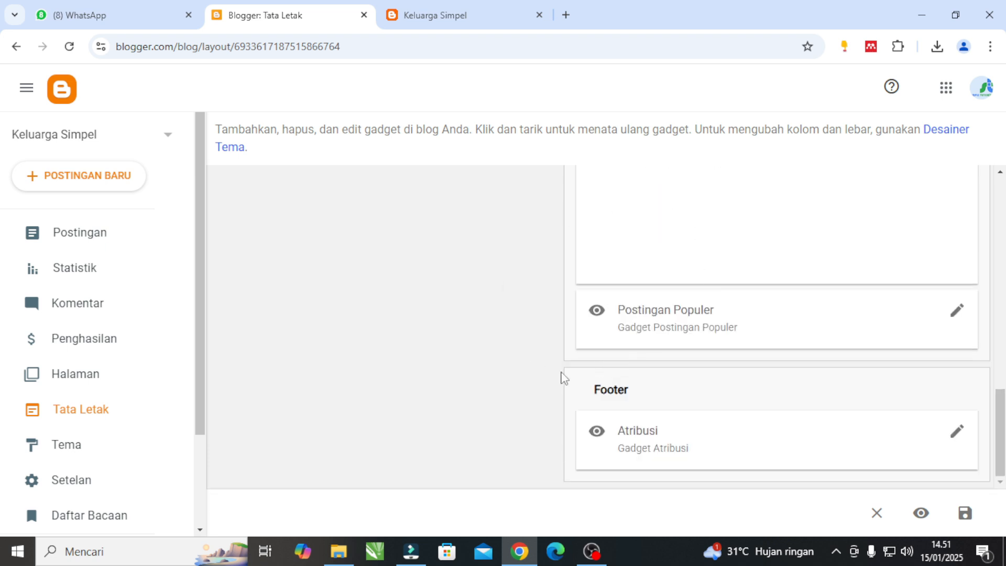
{"action": "scroll", "coordinate": [611, 368], "scroll_direction": "up", "scroll_amount": 5}
{"action": "scroll", "coordinate": [611, 369], "scroll_direction": "up", "scroll_amount": 8}
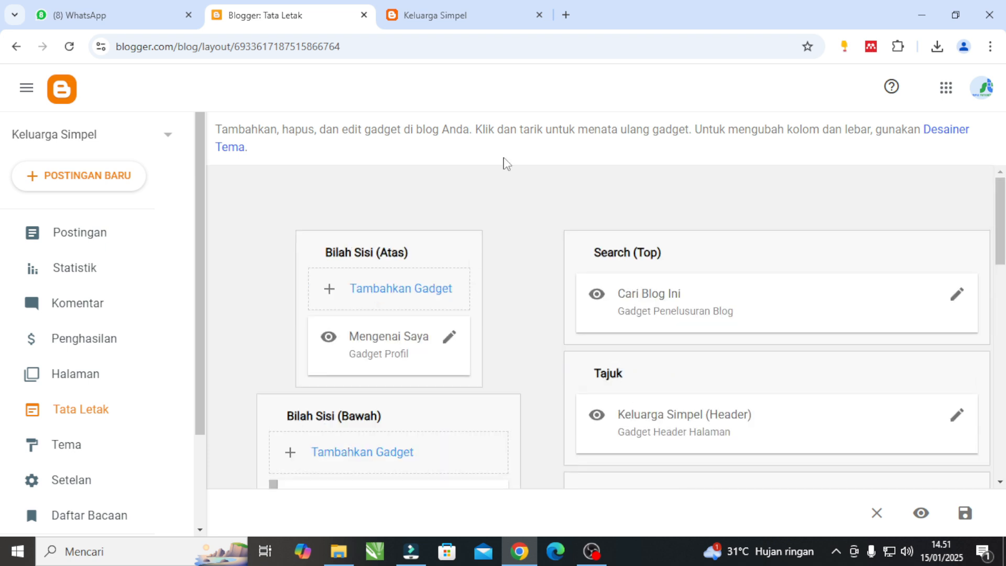
Compare the live blog with its layout by examining the sidebar, header, page list, ad, page body and footer gadgets.
{"action": "left_click", "coordinate": [447, 18]}
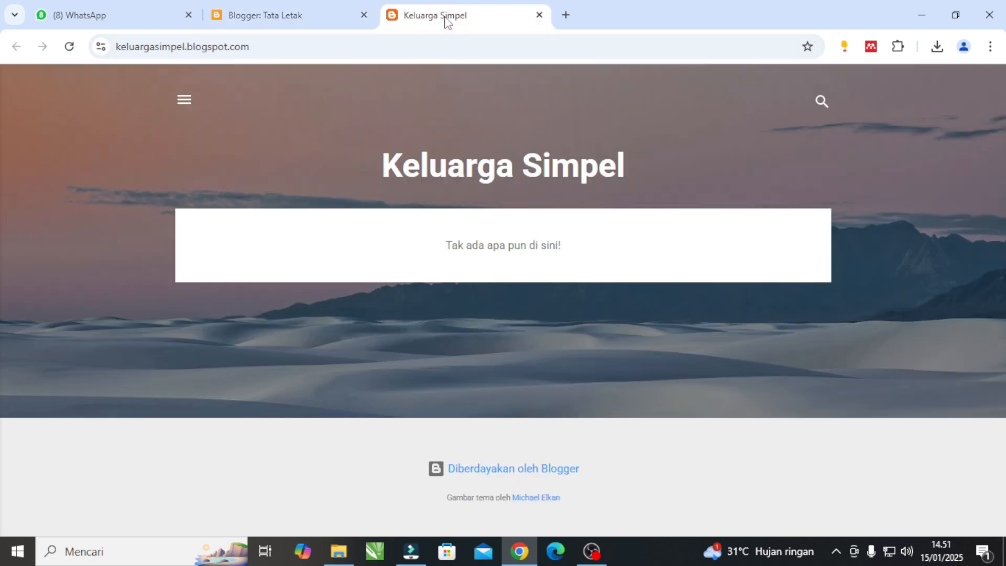
{"action": "left_click", "coordinate": [303, 17]}
{"action": "scroll", "coordinate": [529, 288], "scroll_direction": "down", "scroll_amount": 15}
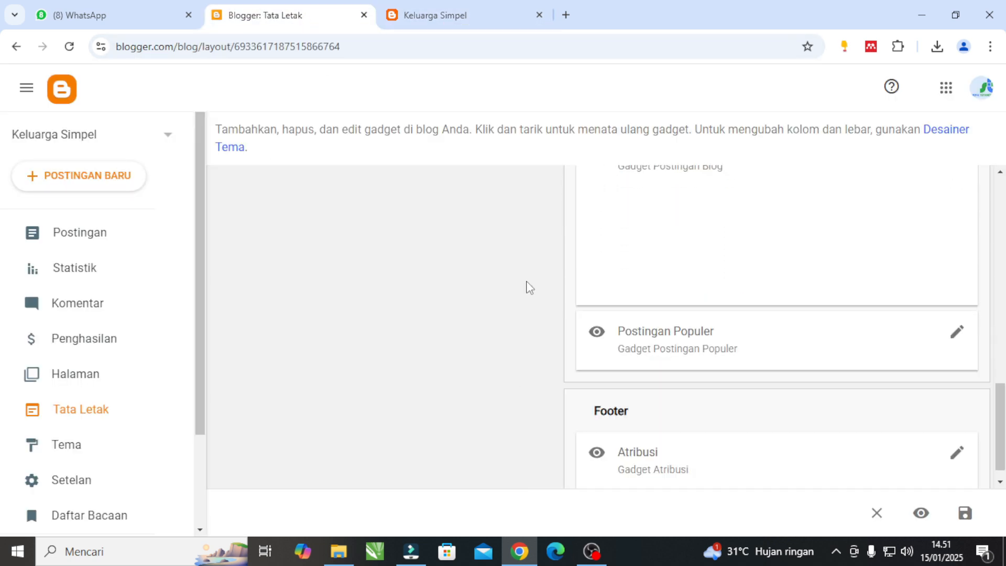
{"action": "scroll", "coordinate": [529, 287], "scroll_direction": "up", "scroll_amount": 15}
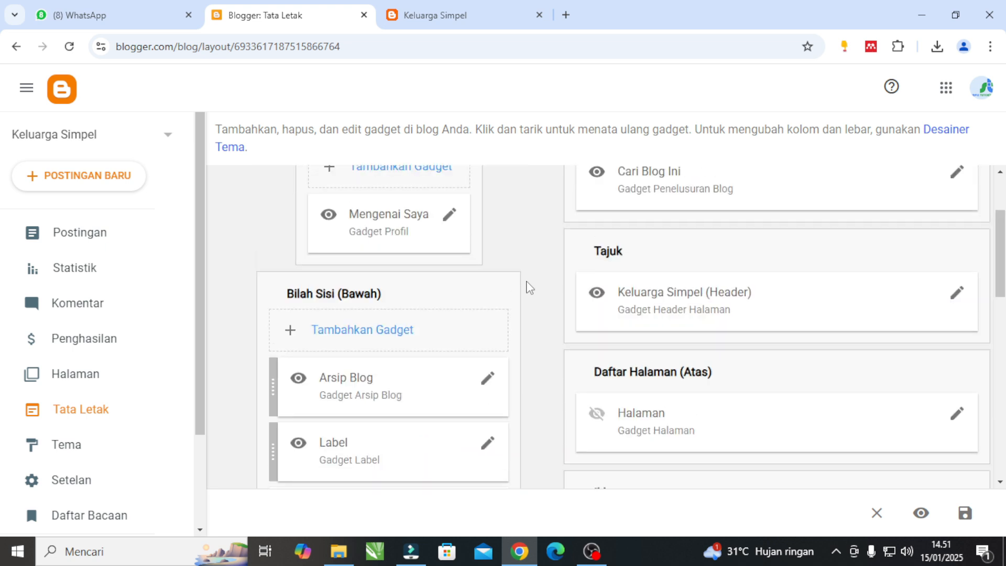
{"action": "scroll", "coordinate": [529, 287], "scroll_direction": "down", "scroll_amount": 3}
{"action": "scroll", "coordinate": [712, 313], "scroll_direction": "down", "scroll_amount": 3}
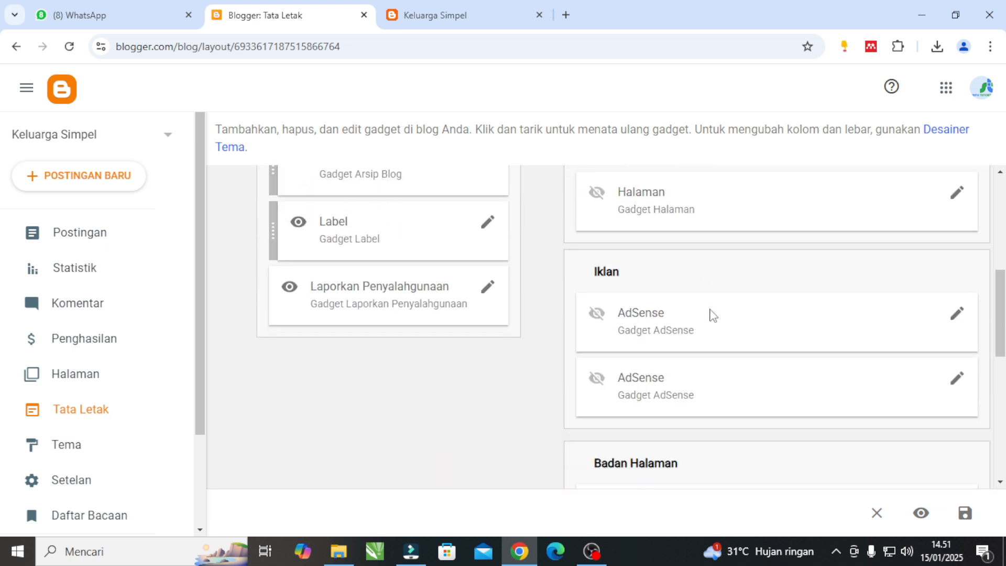
{"action": "scroll", "coordinate": [685, 315], "scroll_direction": "down", "scroll_amount": 2}
{"action": "scroll", "coordinate": [684, 316], "scroll_direction": "up", "scroll_amount": 5}
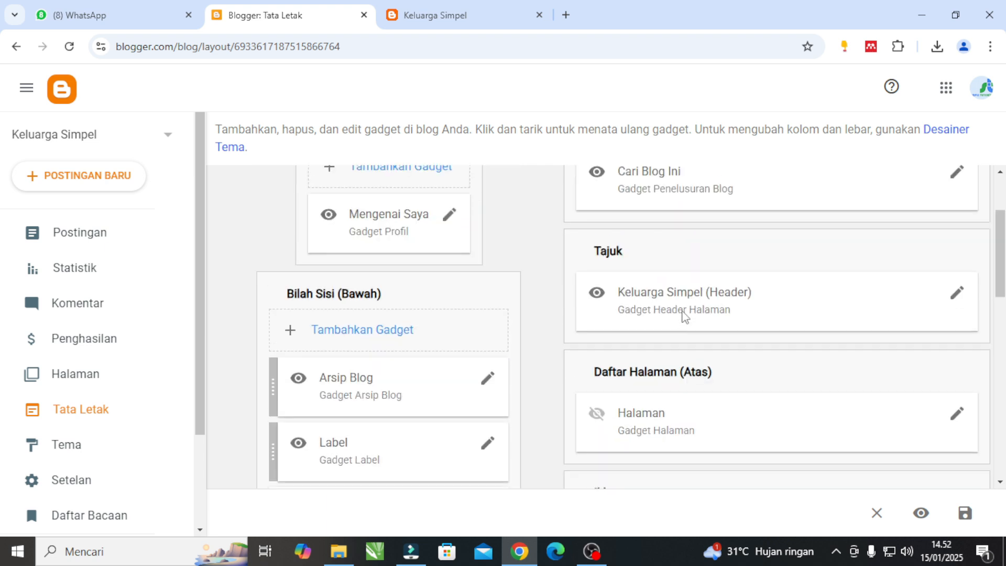
{"action": "scroll", "coordinate": [683, 316], "scroll_direction": "up", "scroll_amount": 2}
{"action": "scroll", "coordinate": [683, 315], "scroll_direction": "down", "scroll_amount": 5}
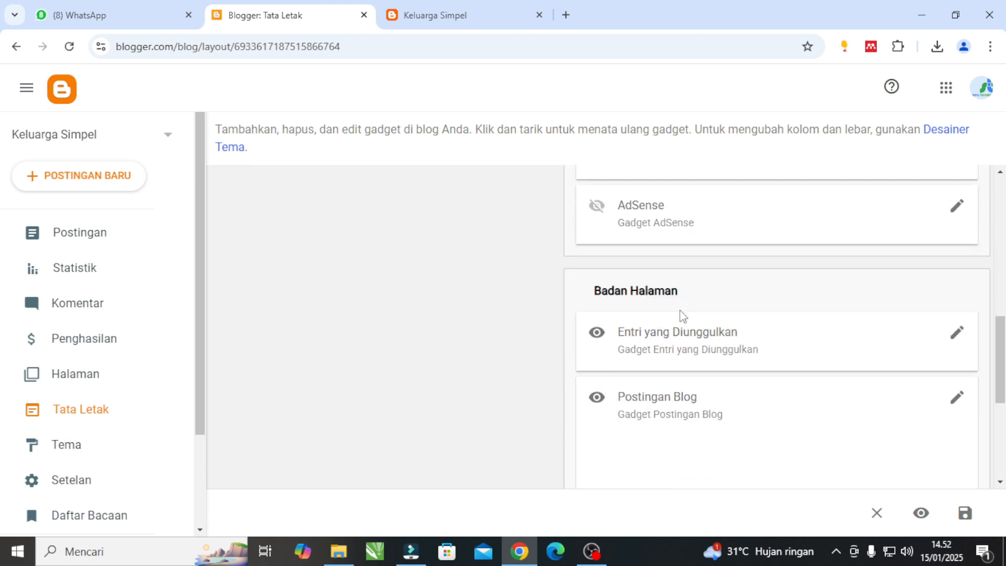
{"action": "scroll", "coordinate": [682, 315], "scroll_direction": "down", "scroll_amount": 4}
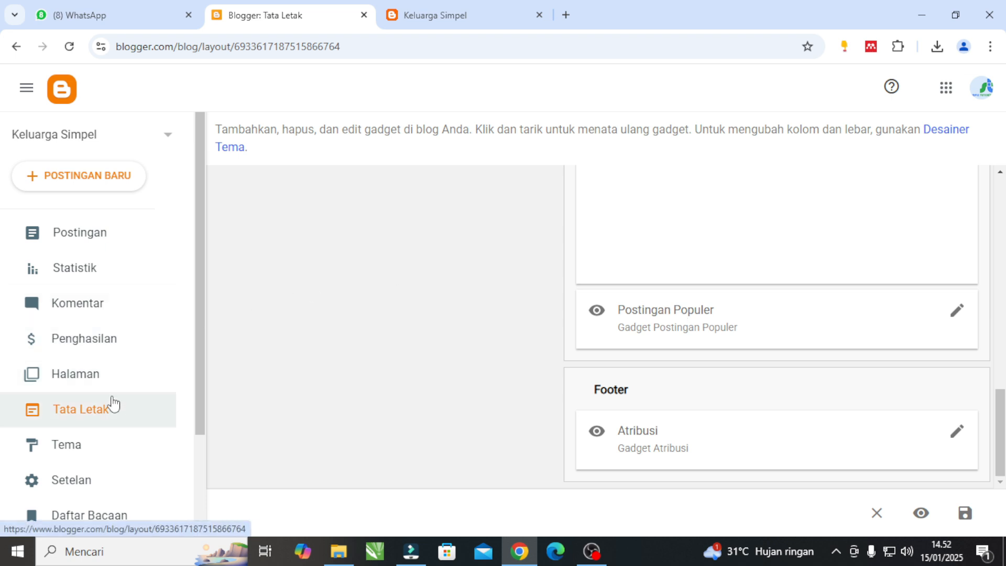
Open the blog's theme settings (Tema) and check the additional options for the current Contempo Light theme.
{"action": "left_click", "coordinate": [80, 446]}
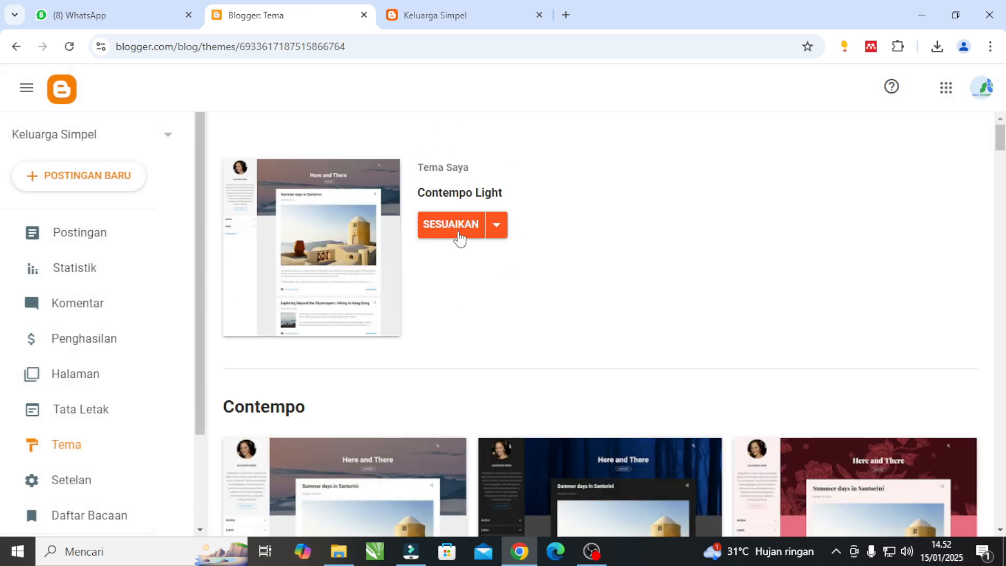
{"action": "left_click", "coordinate": [496, 225]}
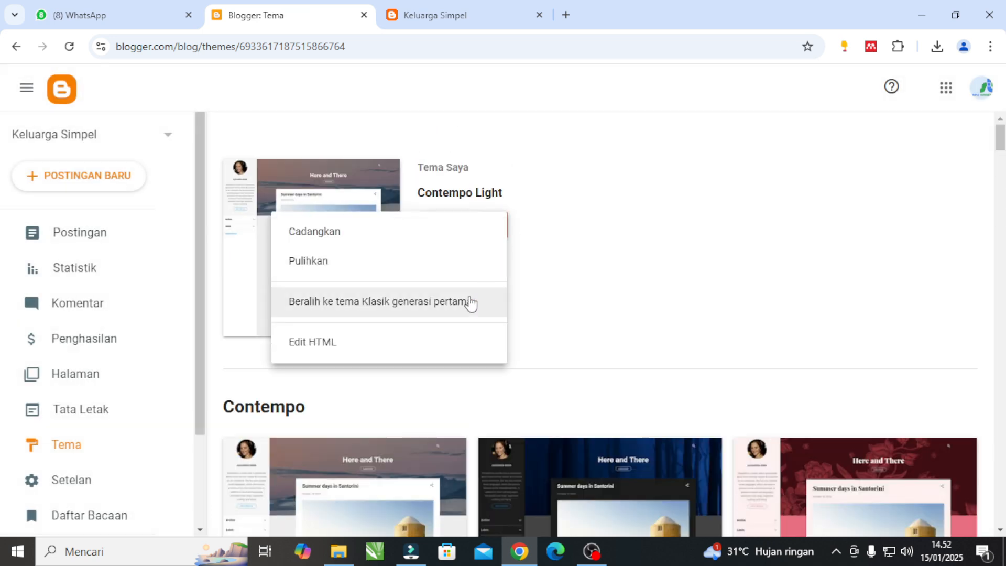
{"action": "left_click", "coordinate": [562, 249]}
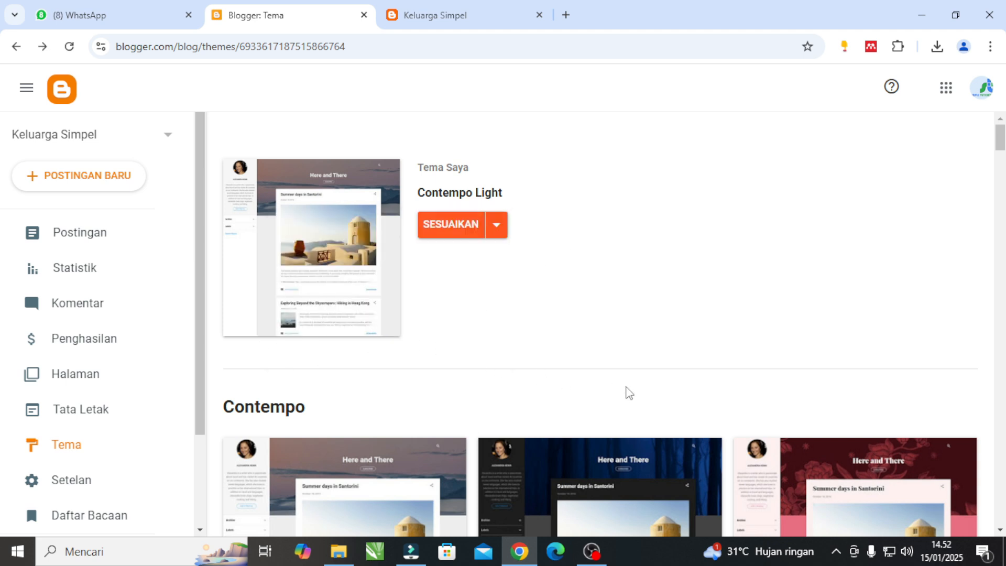
Browse the theme gallery from Contempo to Travel and back up to Notable, examining the available designs.
{"action": "scroll", "coordinate": [629, 393], "scroll_direction": "down", "scroll_amount": 8}
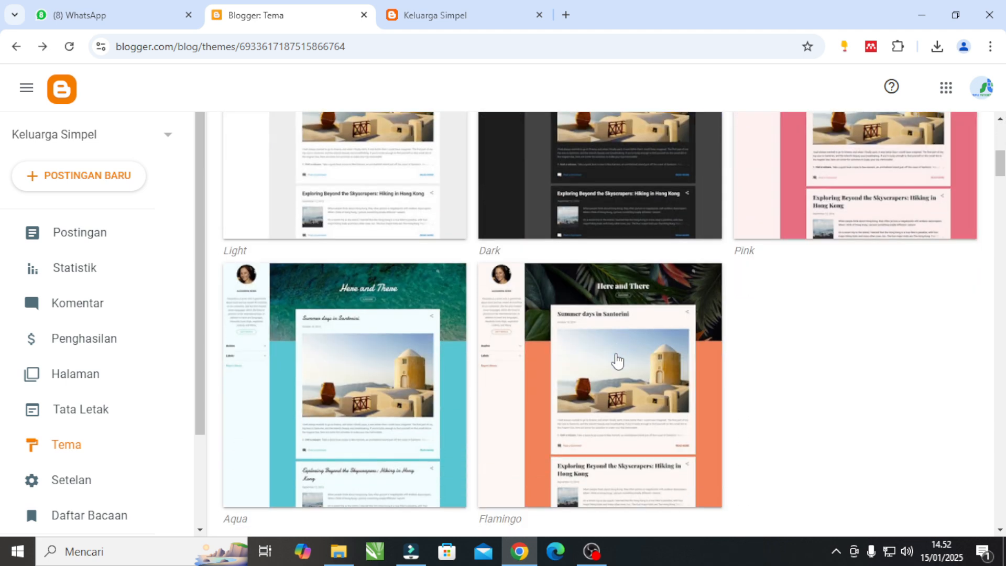
{"action": "scroll", "coordinate": [603, 343], "scroll_direction": "down", "scroll_amount": 5}
{"action": "scroll", "coordinate": [591, 339], "scroll_direction": "down", "scroll_amount": 12}
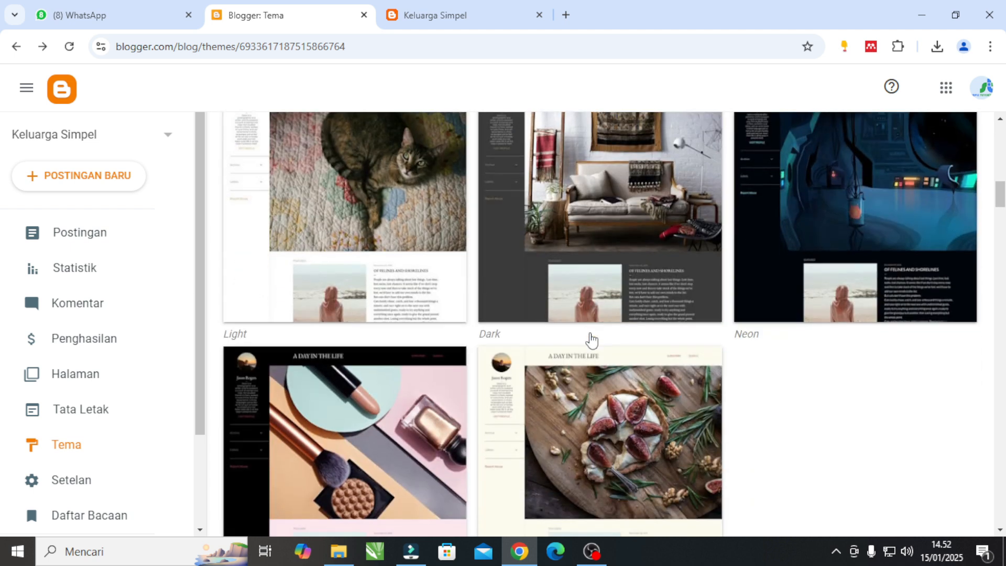
{"action": "scroll", "coordinate": [589, 332], "scroll_direction": "down", "scroll_amount": 2}
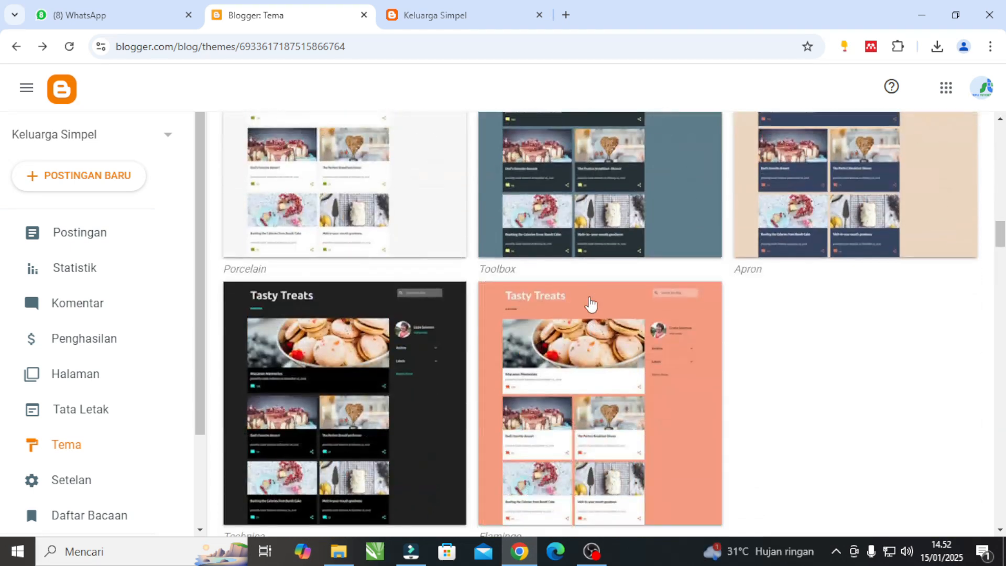
{"action": "scroll", "coordinate": [591, 304], "scroll_direction": "down", "scroll_amount": 20}
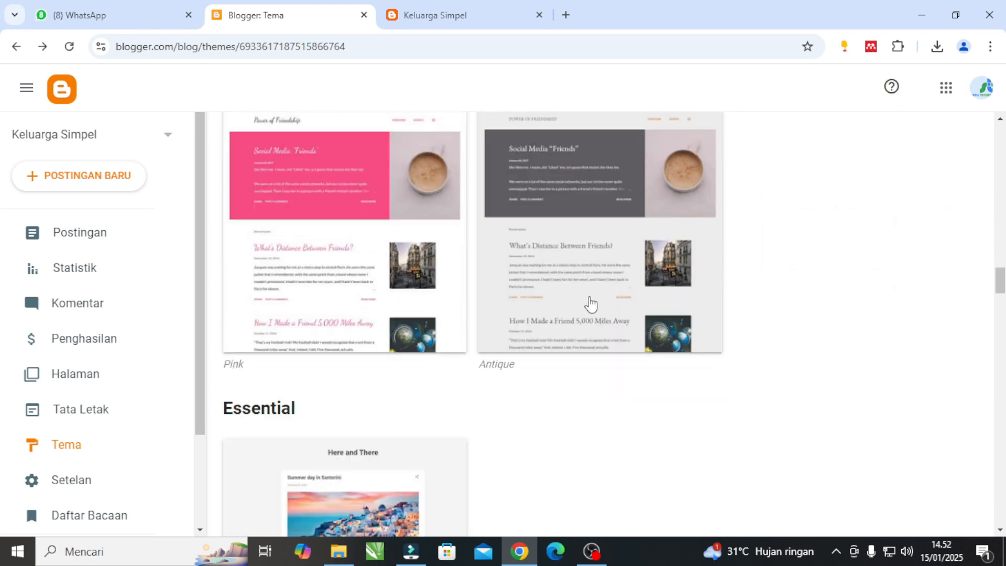
{"action": "scroll", "coordinate": [591, 304], "scroll_direction": "down", "scroll_amount": 20}
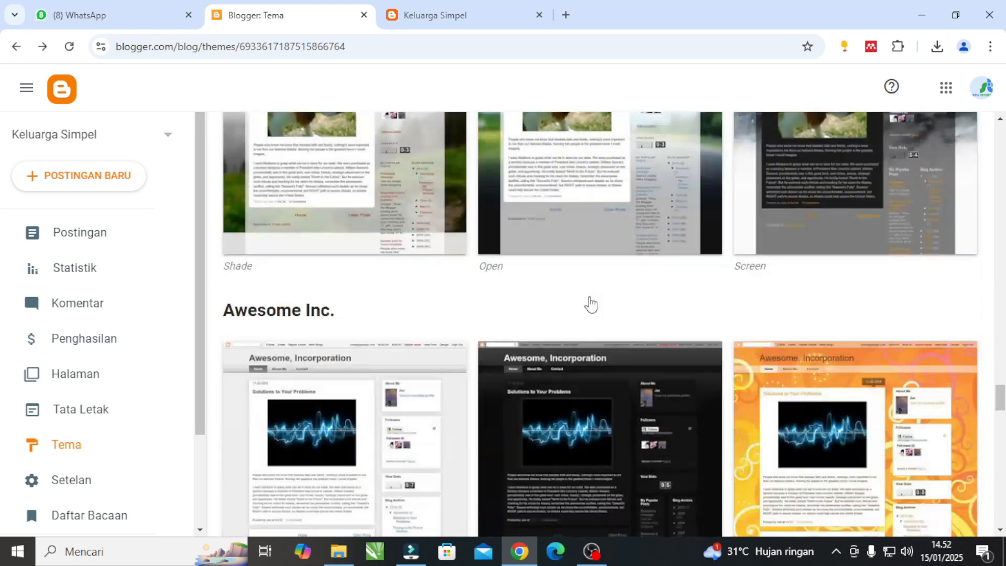
{"action": "scroll", "coordinate": [583, 298], "scroll_direction": "down", "scroll_amount": 20}
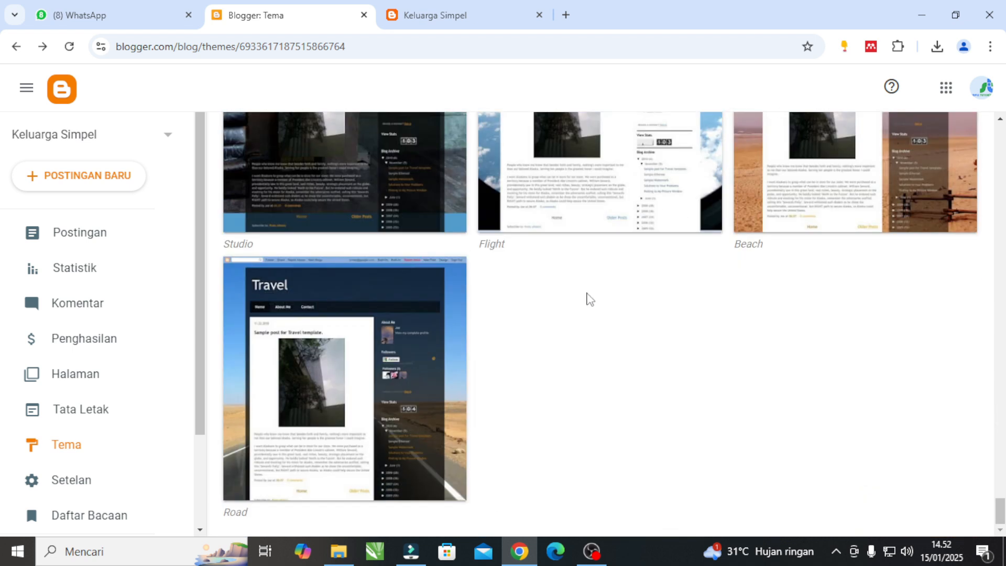
{"action": "scroll", "coordinate": [591, 298], "scroll_direction": "up", "scroll_amount": 20}
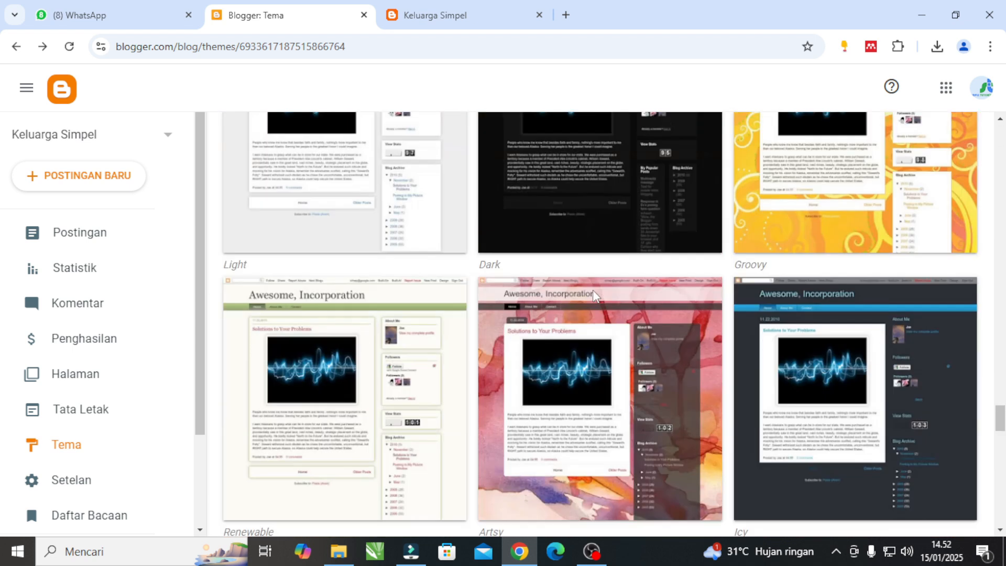
{"action": "scroll", "coordinate": [595, 296], "scroll_direction": "up", "scroll_amount": 15}
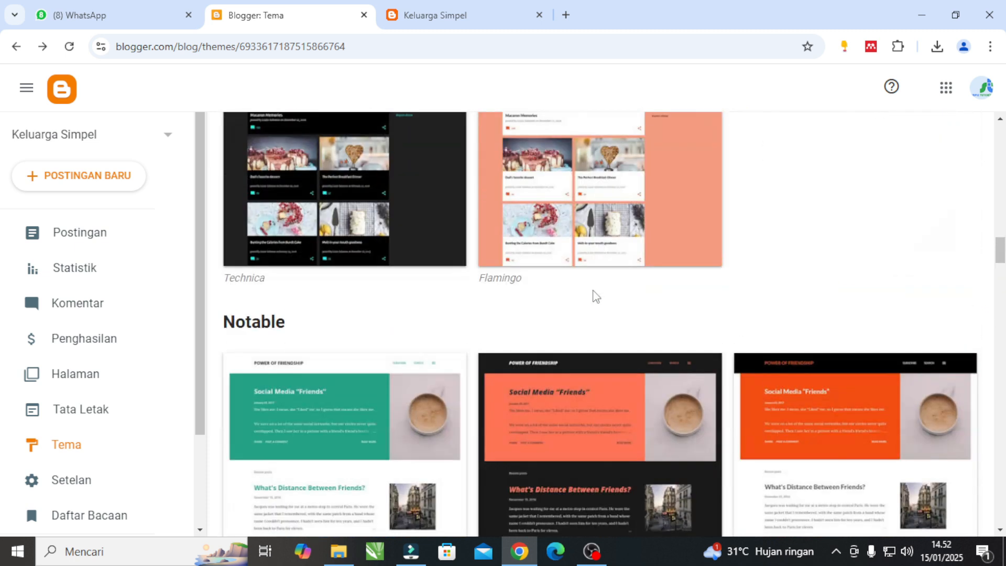
Search the web in a new browser tab for "template blog gratis terbaru".
{"action": "left_click", "coordinate": [568, 15]}
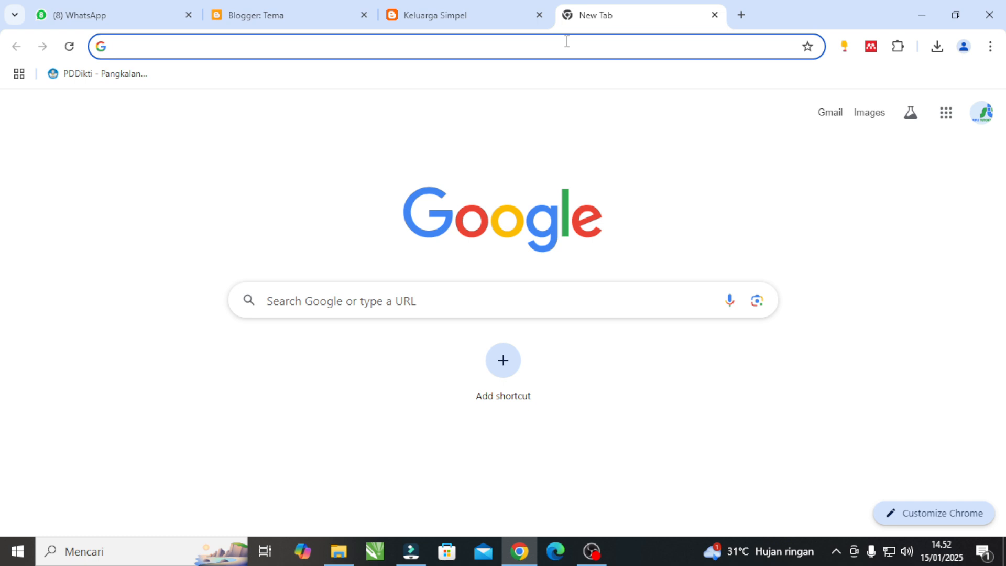
{"action": "type", "text": "t"}
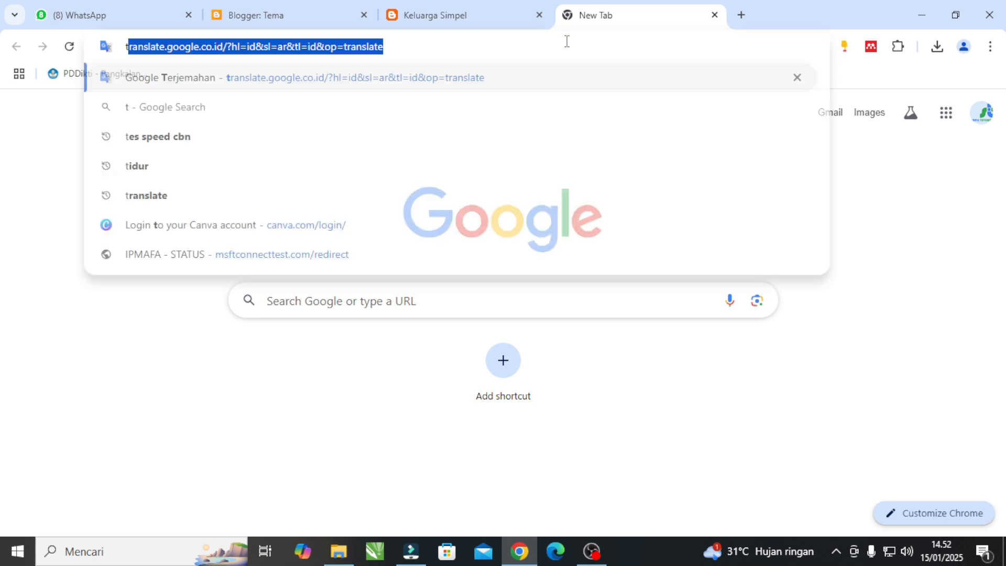
{"action": "type", "text": "emplate "}
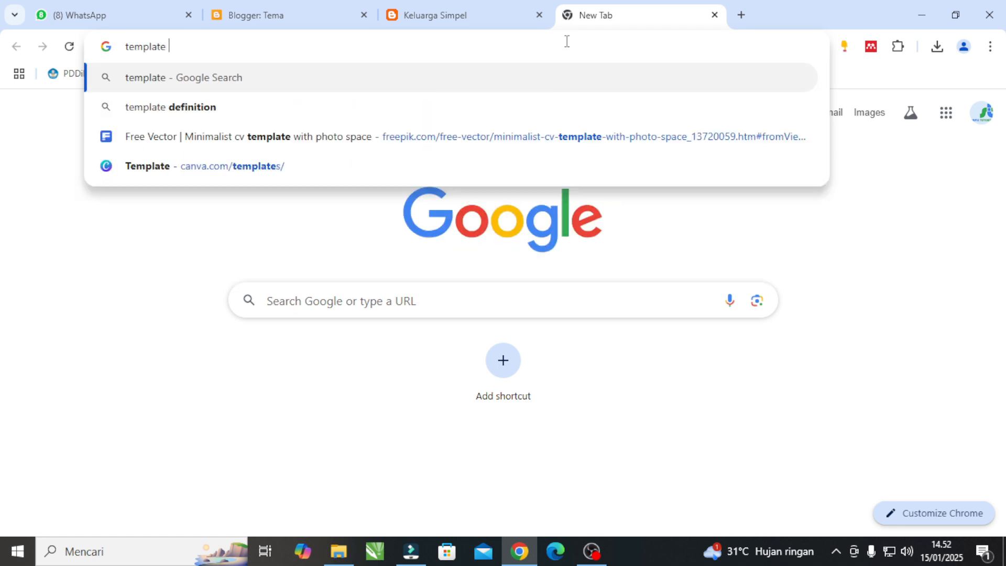
{"action": "type", "text": "blog gra"}
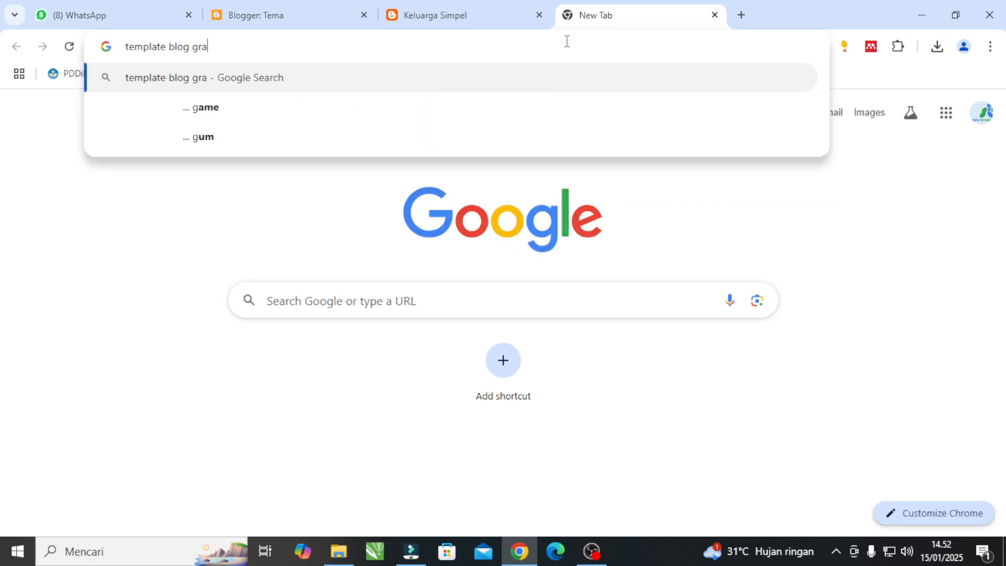
{"action": "type", "text": "tis terbaru"}
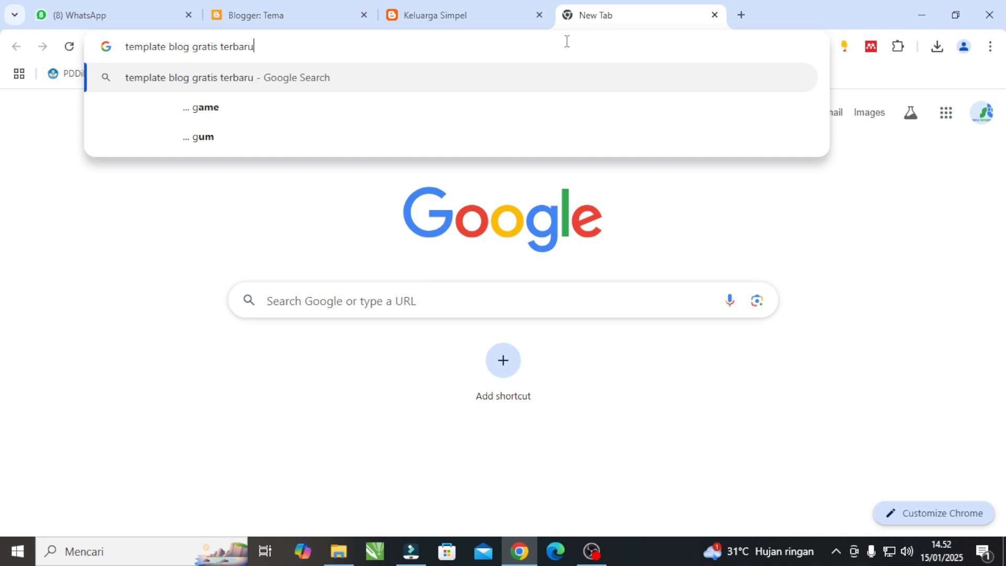
{"action": "key", "text": "Return"}
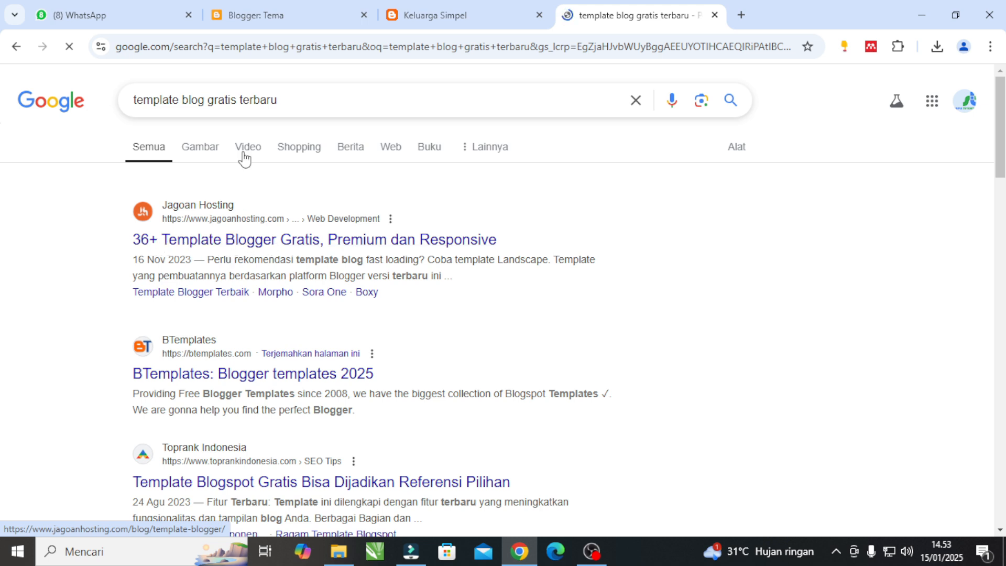
Refine the search to "template blog keluarga gratis terbaru" and look through the results for family blog templates.
{"action": "left_click", "coordinate": [210, 100]}
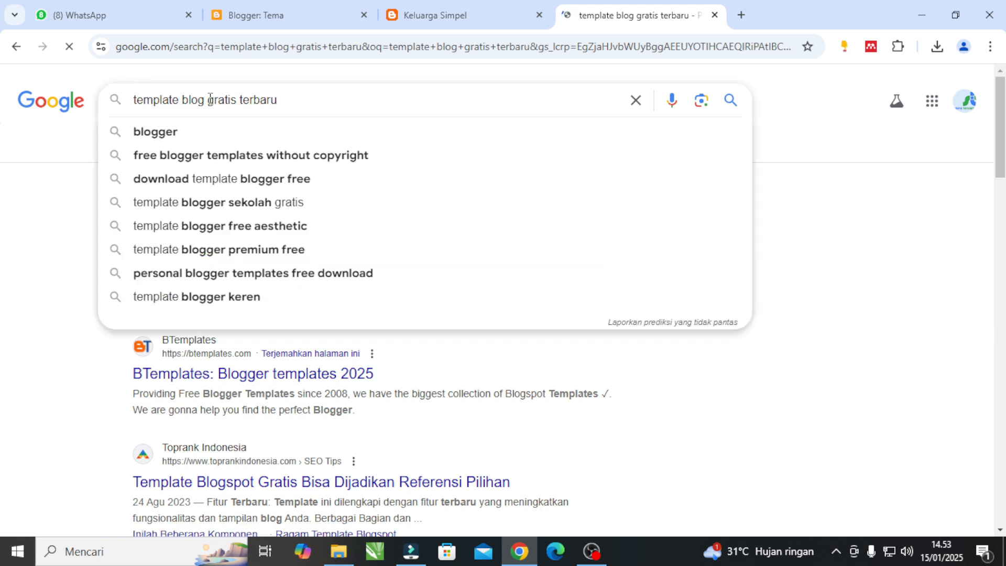
{"action": "type", "text": "keluarga"}
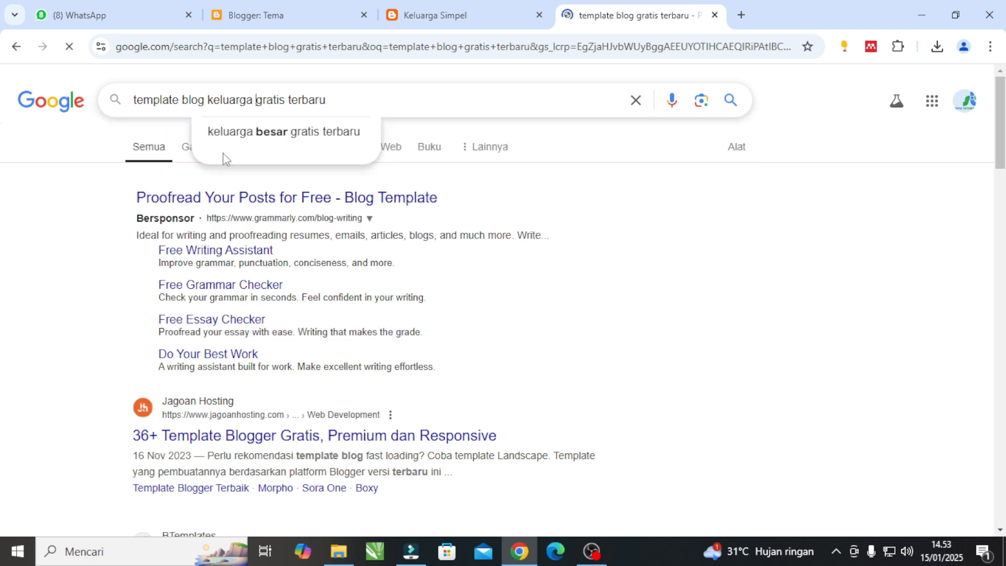
{"action": "key", "text": "Return"}
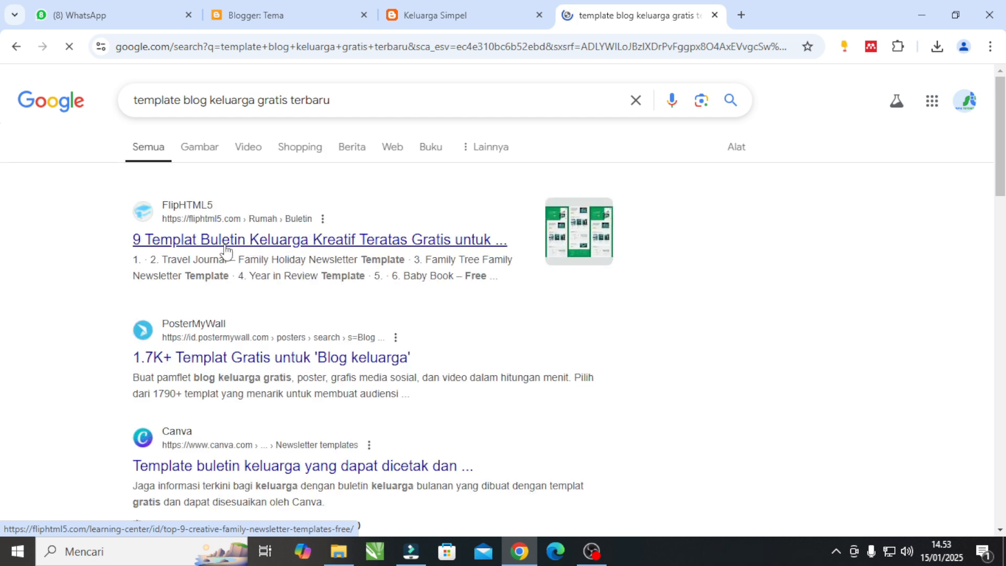
{"action": "scroll", "coordinate": [270, 298], "scroll_direction": "down", "scroll_amount": 3}
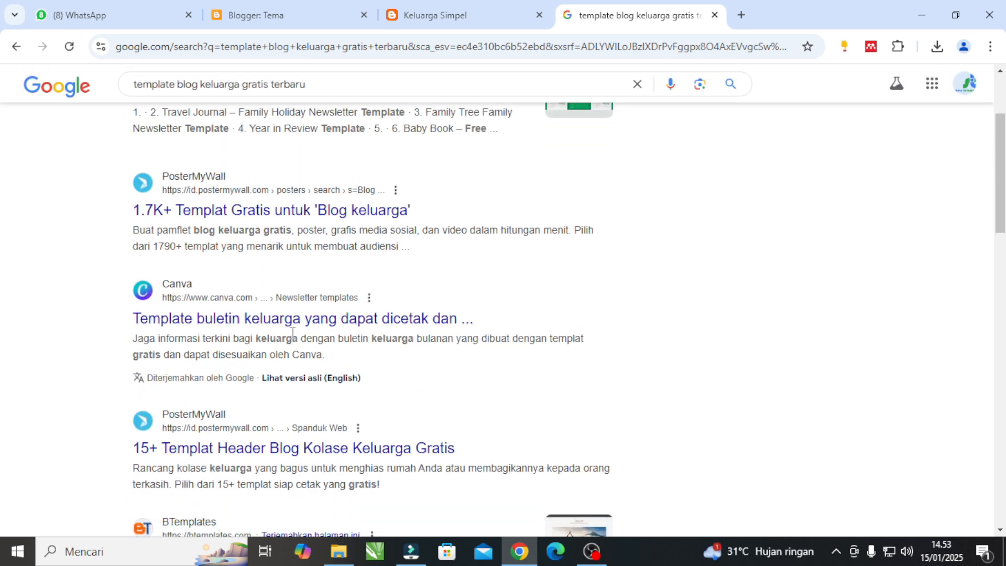
{"action": "scroll", "coordinate": [296, 349], "scroll_direction": "down", "scroll_amount": 3}
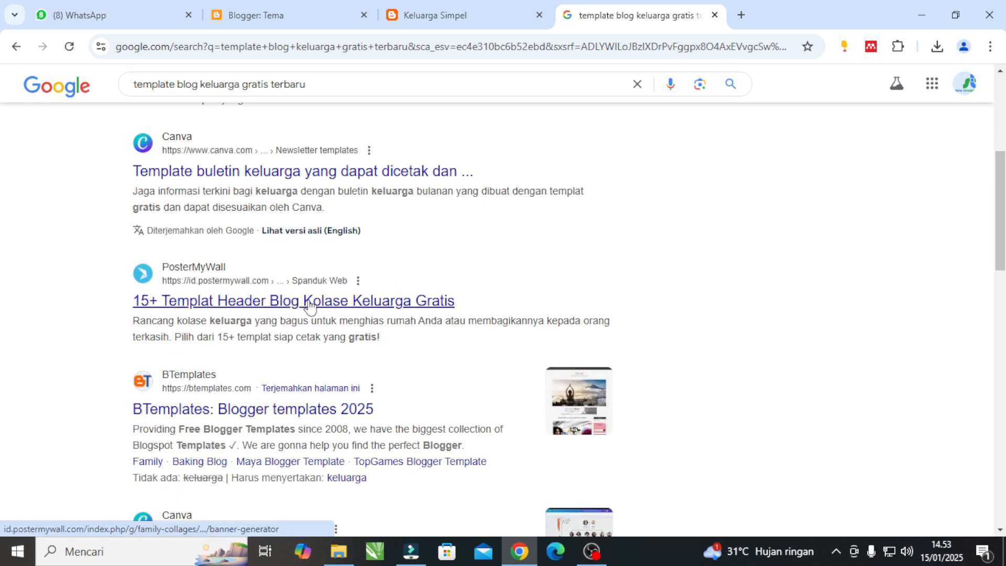
Open PosterMyWall's family collage blog header result, browse its template designs, and return to the search results.
{"action": "left_click", "coordinate": [251, 308]}
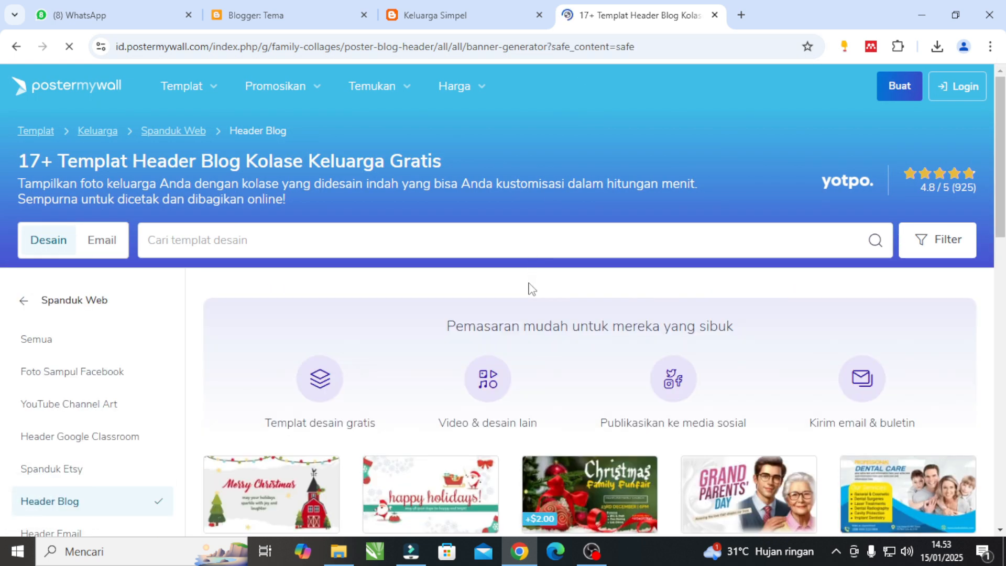
{"action": "scroll", "coordinate": [532, 290], "scroll_direction": "down", "scroll_amount": 4}
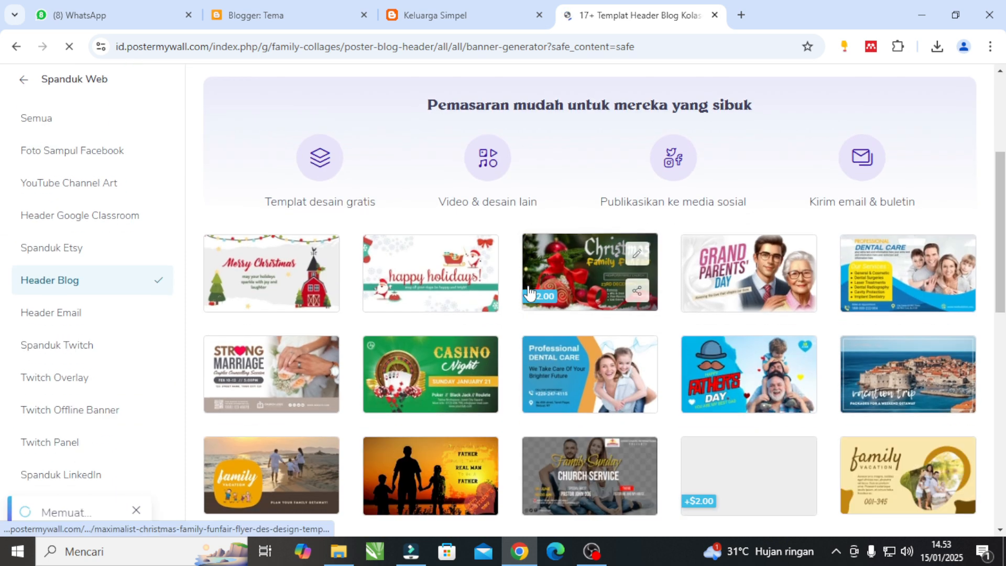
{"action": "scroll", "coordinate": [530, 291], "scroll_direction": "down", "scroll_amount": 4}
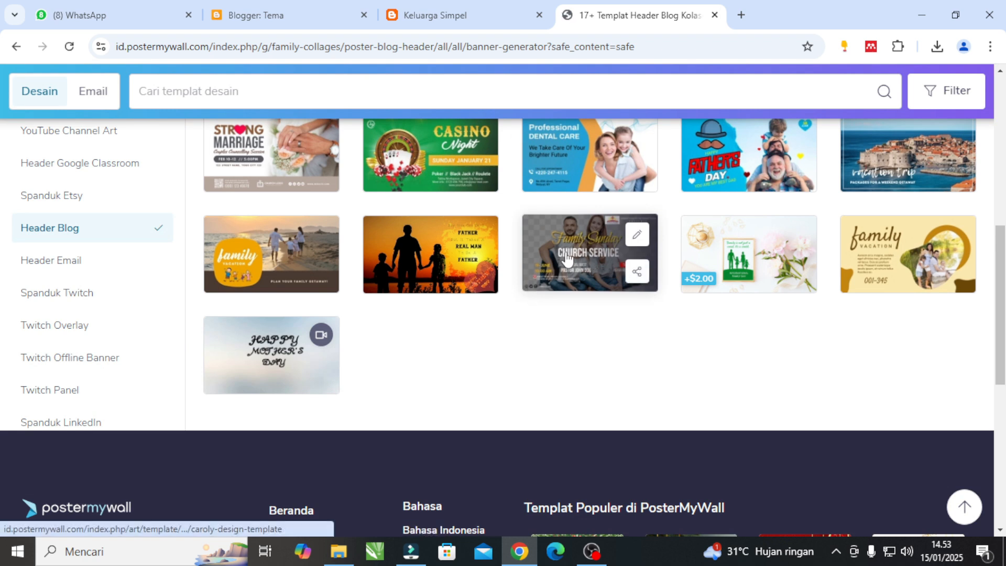
{"action": "scroll", "coordinate": [378, 270], "scroll_direction": "up", "scroll_amount": 3}
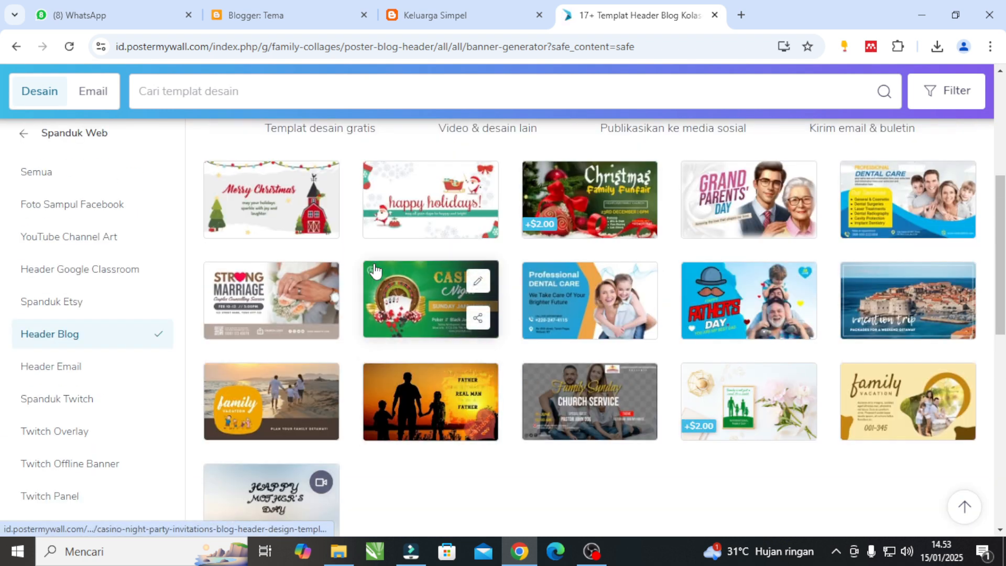
{"action": "scroll", "coordinate": [374, 270], "scroll_direction": "up", "scroll_amount": 2}
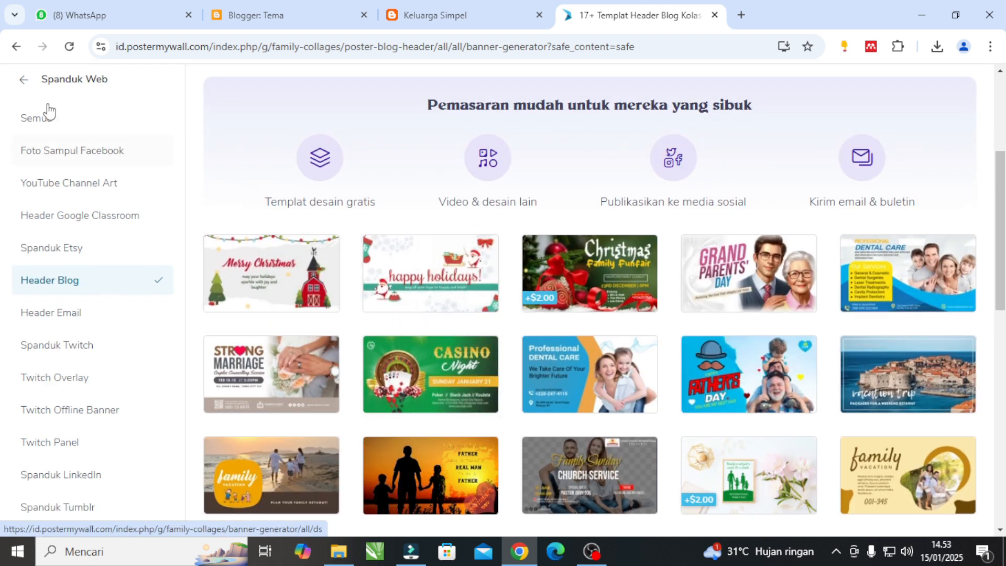
{"action": "left_click", "coordinate": [17, 47]}
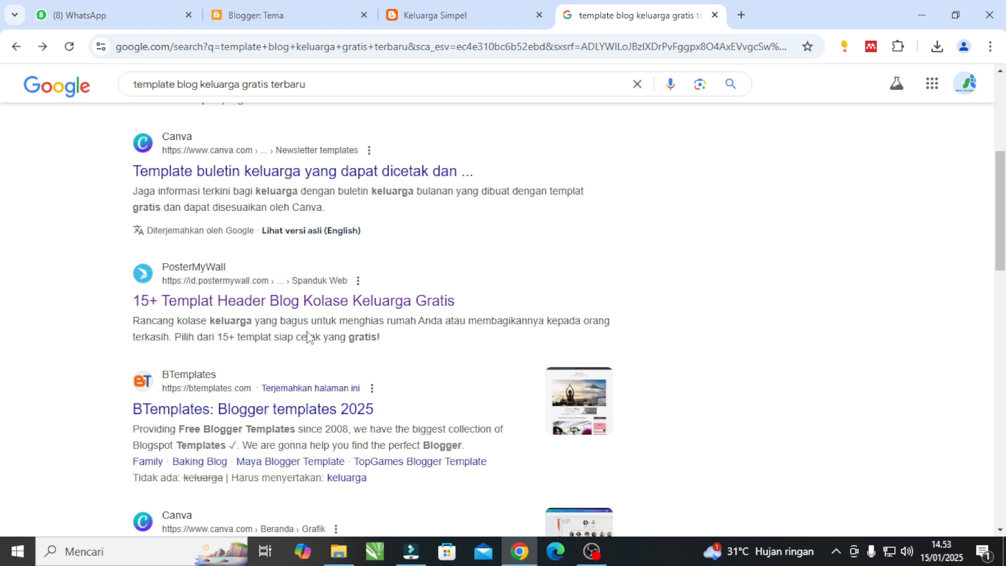
Open the BTemplates site from the search results and look over its featured and latest Blogger templates.
{"action": "scroll", "coordinate": [303, 346], "scroll_direction": "down", "scroll_amount": 1}
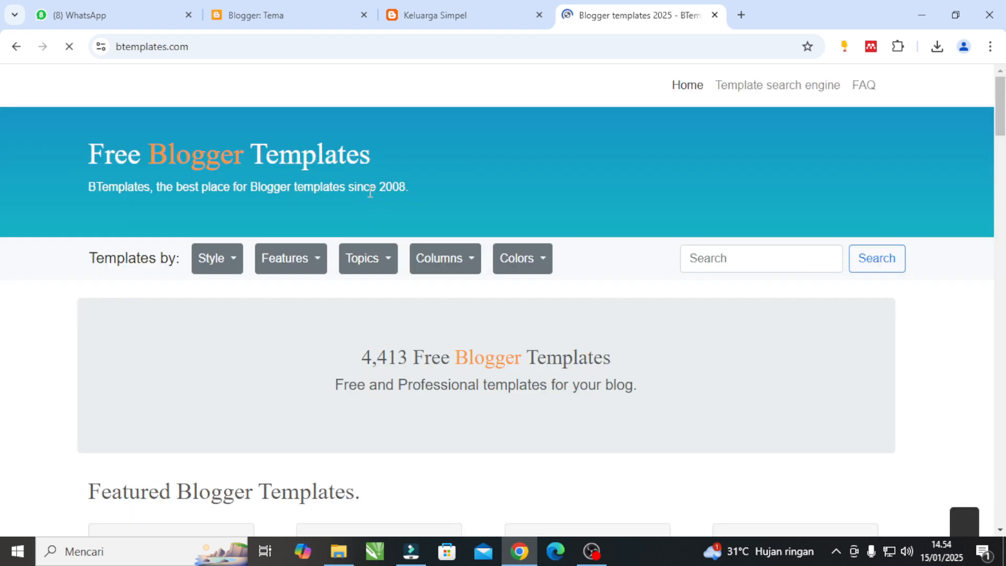
{"action": "left_click_drag", "start_coordinate": [87, 157], "coordinate": [415, 172]}
{"action": "scroll", "coordinate": [474, 332], "scroll_direction": "down", "scroll_amount": 5}
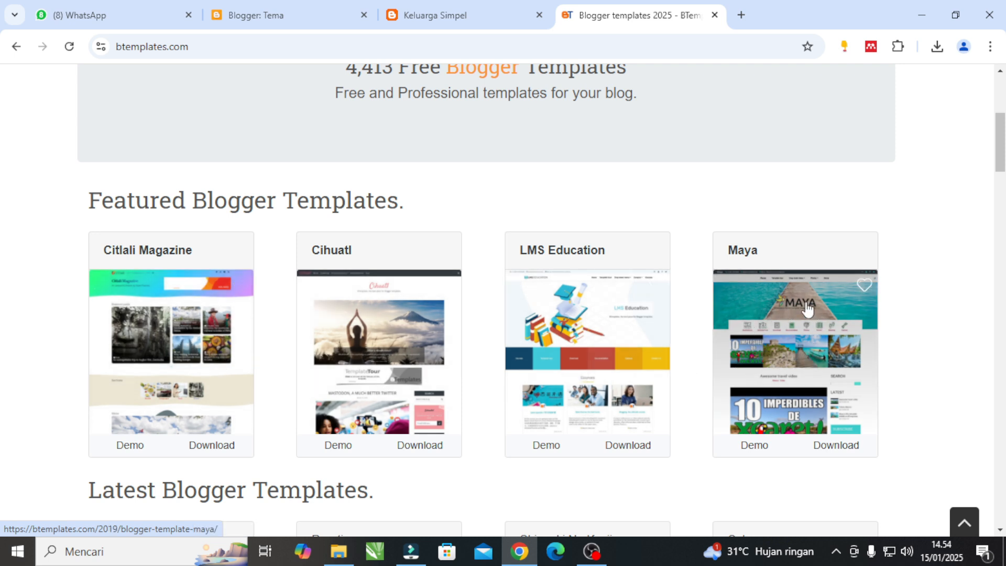
{"action": "scroll", "coordinate": [786, 328], "scroll_direction": "down", "scroll_amount": 2}
{"action": "scroll", "coordinate": [787, 329], "scroll_direction": "down", "scroll_amount": 3}
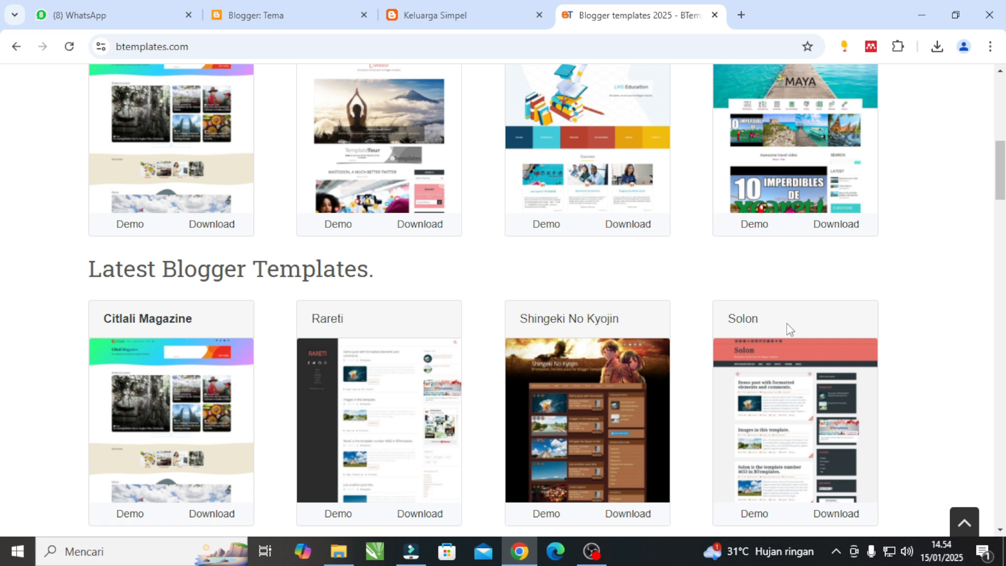
{"action": "scroll", "coordinate": [789, 329], "scroll_direction": "up", "scroll_amount": 3}
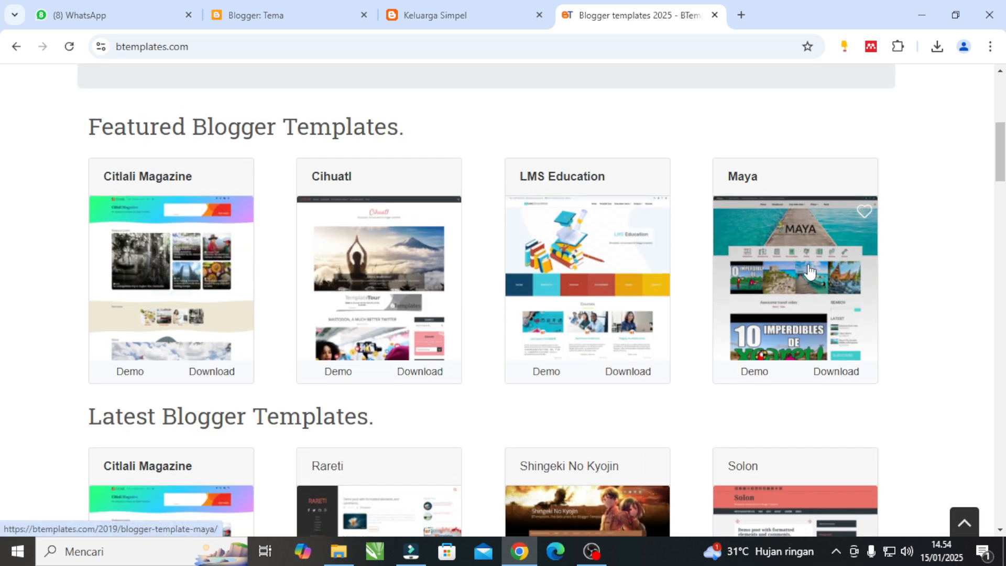
Open the live demo of the featured Maya template and examine its header, posts, sidebar and footer.
{"action": "left_click", "coordinate": [755, 374]}
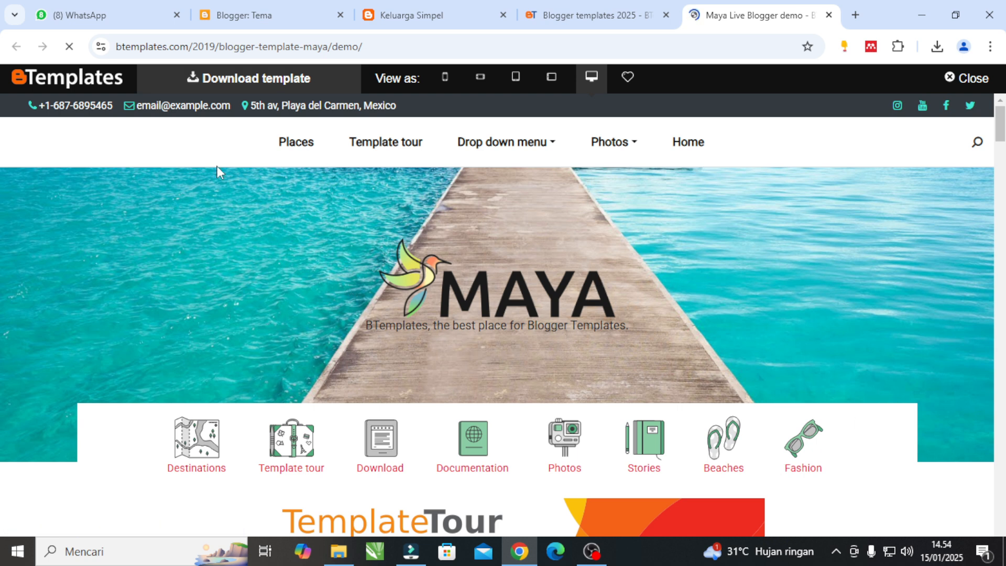
{"action": "scroll", "coordinate": [313, 303], "scroll_direction": "down", "scroll_amount": 4}
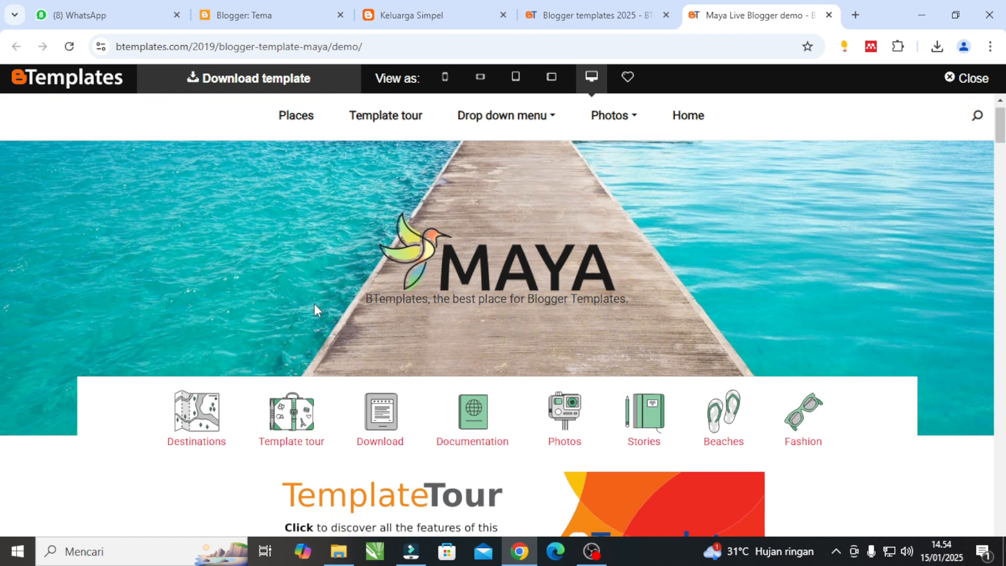
{"action": "scroll", "coordinate": [427, 393], "scroll_direction": "down", "scroll_amount": 3}
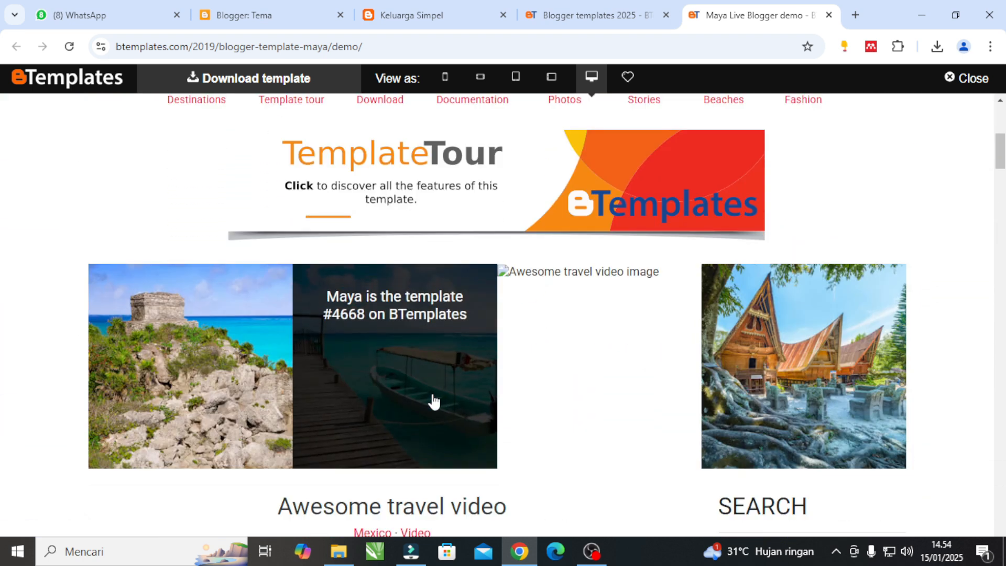
{"action": "scroll", "coordinate": [572, 444], "scroll_direction": "down", "scroll_amount": 5}
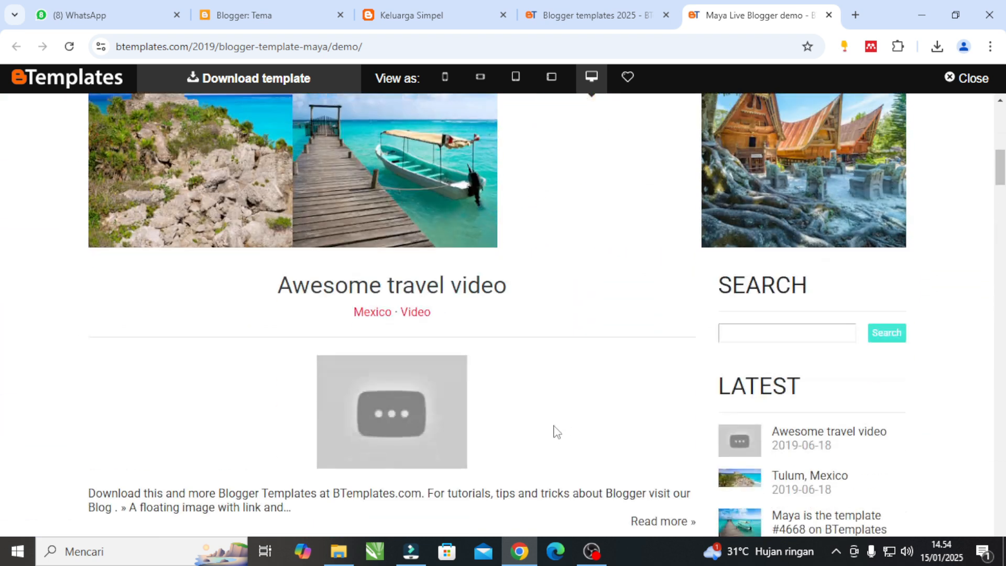
{"action": "scroll", "coordinate": [525, 377], "scroll_direction": "down", "scroll_amount": 10}
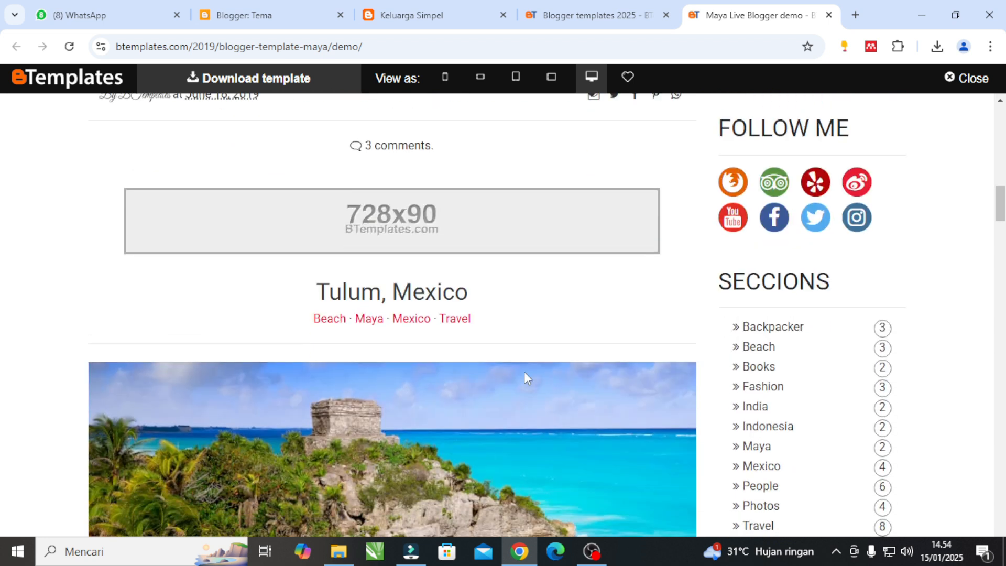
{"action": "scroll", "coordinate": [525, 376], "scroll_direction": "down", "scroll_amount": 10}
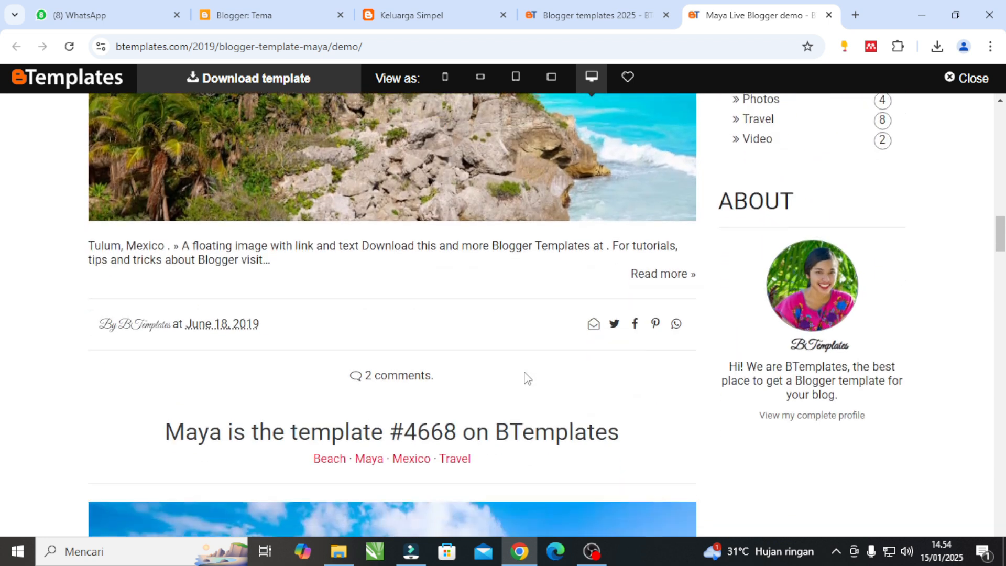
{"action": "scroll", "coordinate": [525, 377], "scroll_direction": "down", "scroll_amount": 16}
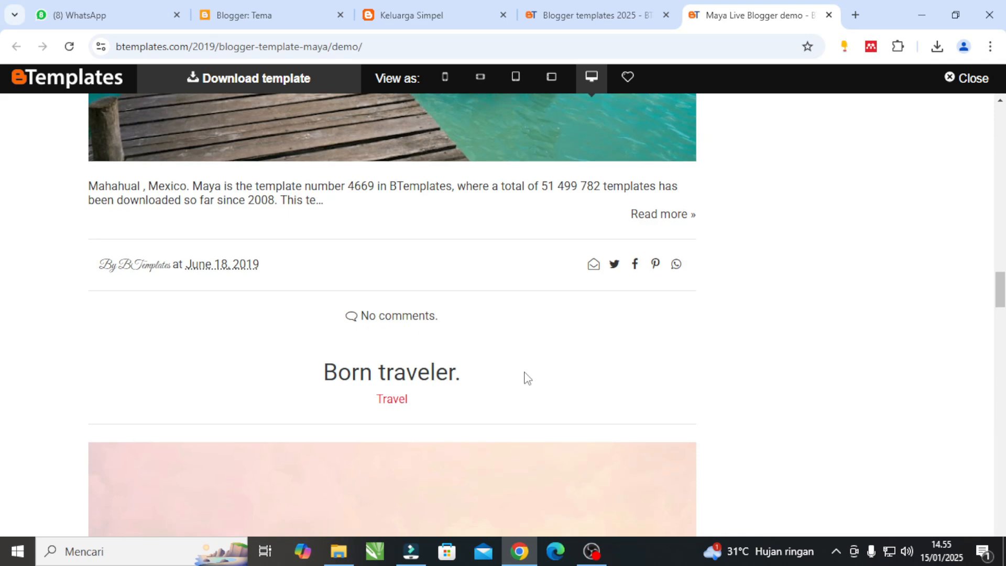
{"action": "scroll", "coordinate": [524, 373], "scroll_direction": "down", "scroll_amount": 20}
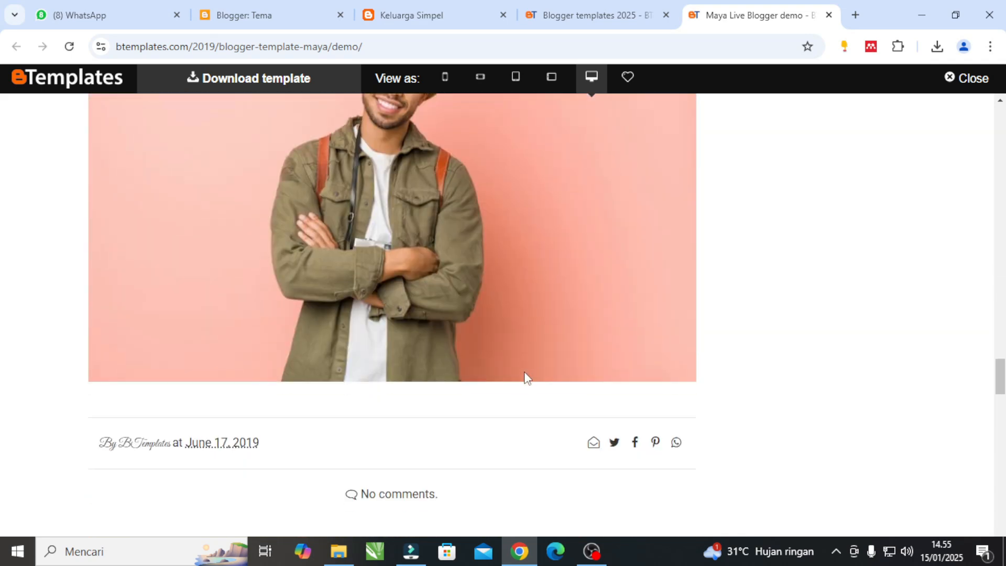
{"action": "scroll", "coordinate": [524, 373], "scroll_direction": "down", "scroll_amount": 20}
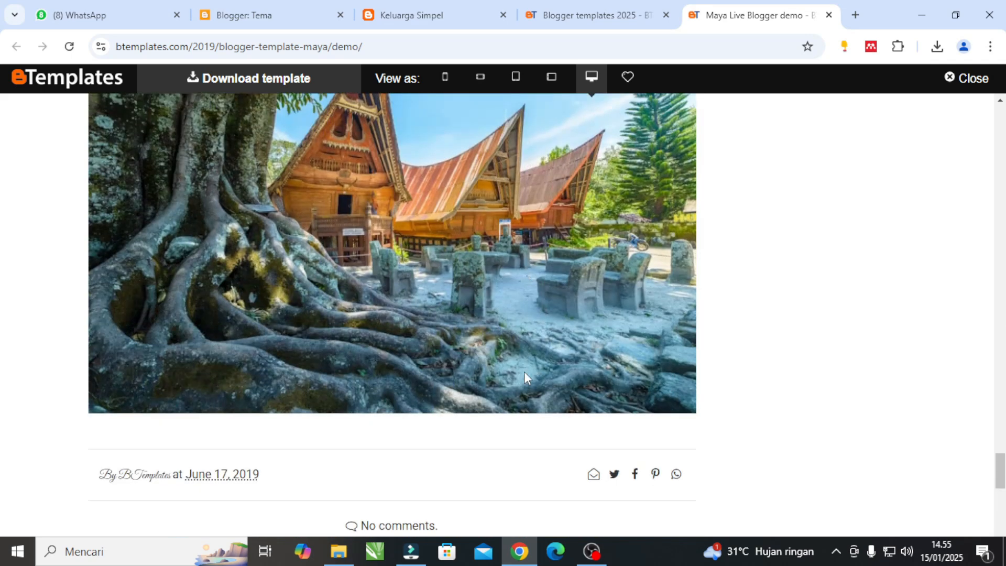
{"action": "scroll", "coordinate": [524, 373], "scroll_direction": "down", "scroll_amount": 16}
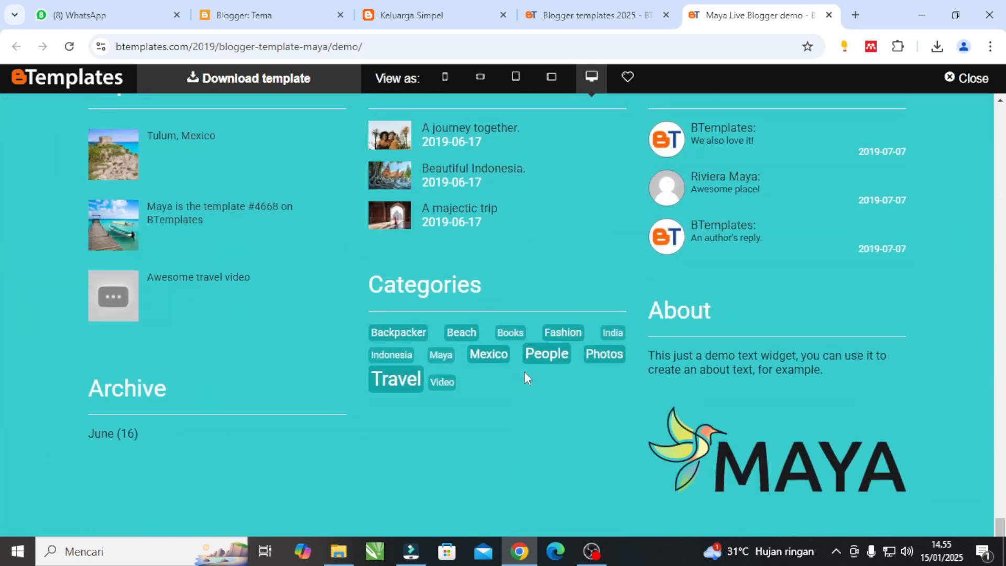
Return to the header of the Maya demo and check the entries under Drop down menu.
{"action": "scroll", "coordinate": [524, 372], "scroll_direction": "up", "scroll_amount": 20}
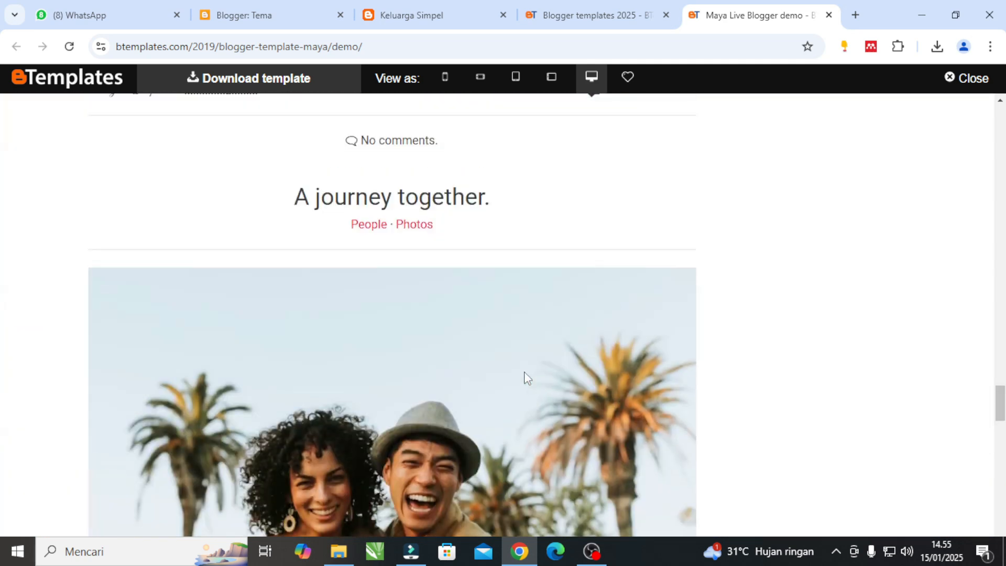
{"action": "scroll", "coordinate": [525, 373], "scroll_direction": "up", "scroll_amount": 20}
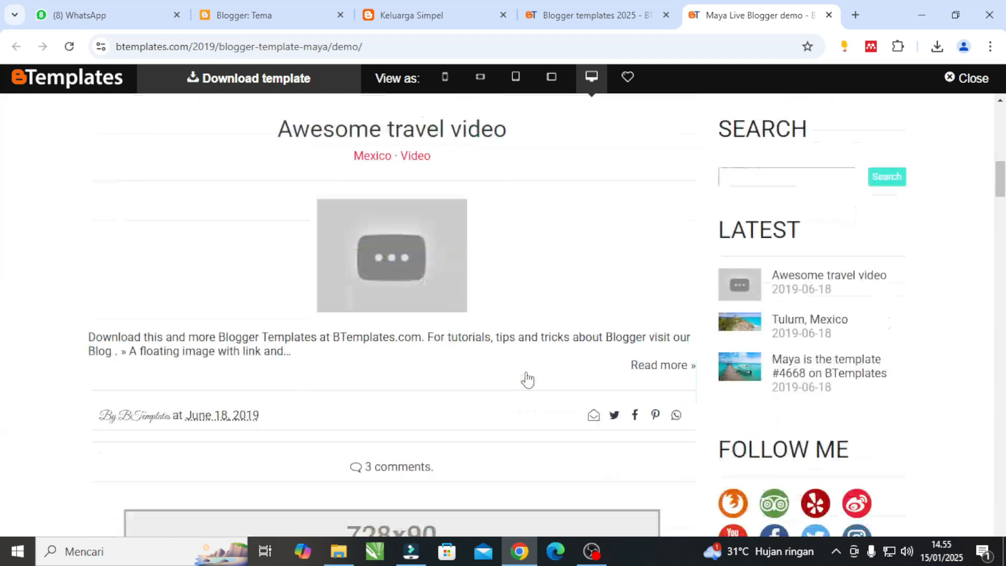
{"action": "scroll", "coordinate": [527, 379], "scroll_direction": "up", "scroll_amount": 4}
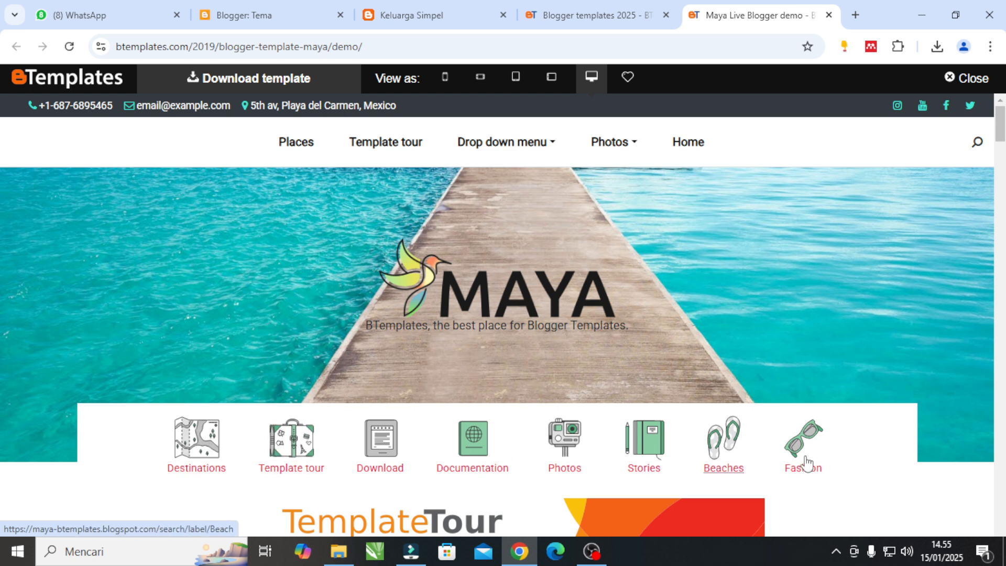
{"action": "left_click", "coordinate": [556, 147]}
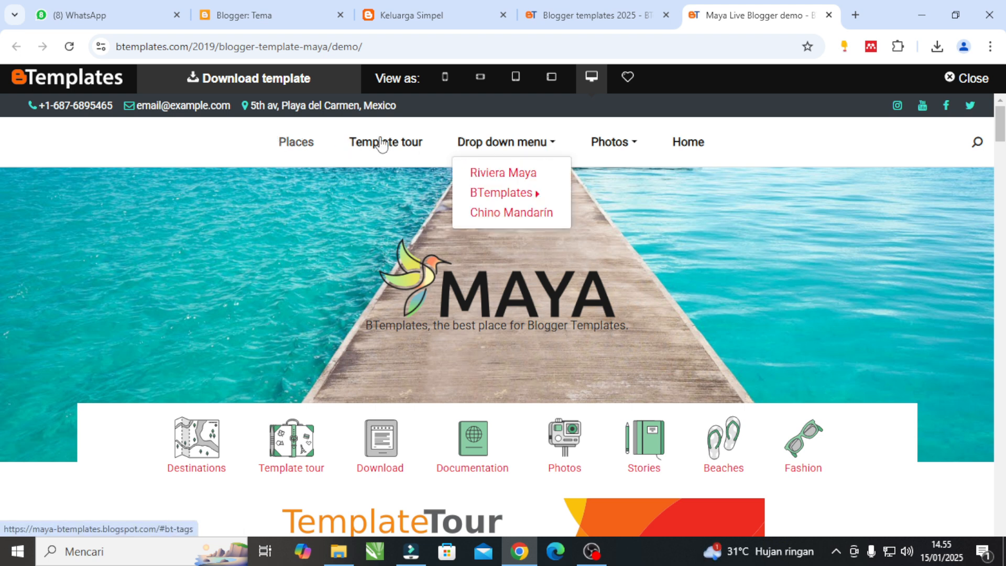
Check the entries under Photos in the Maya demo and look over the icon row beneath its header.
{"action": "left_click", "coordinate": [636, 147]}
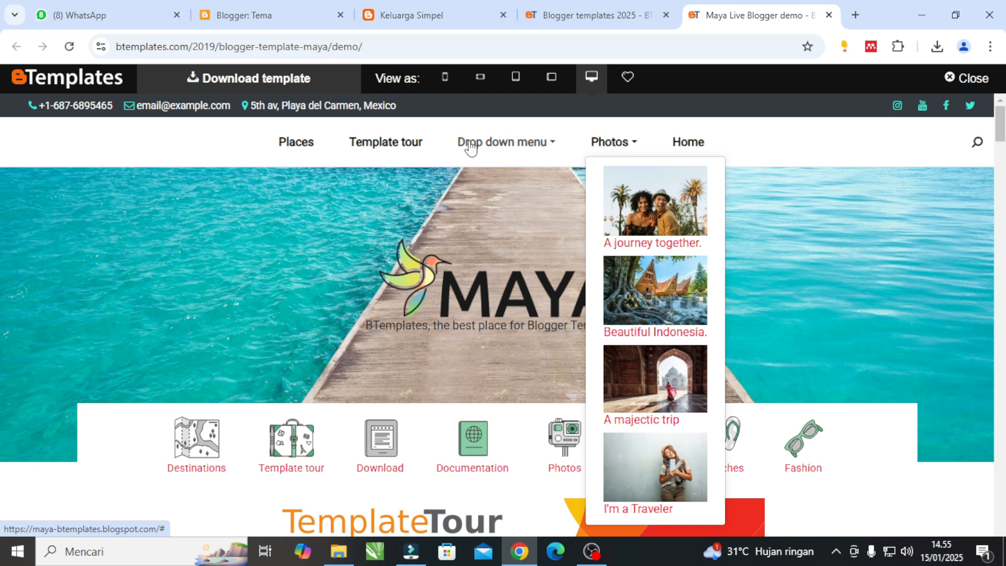
{"action": "scroll", "coordinate": [664, 290], "scroll_direction": "down", "scroll_amount": 4}
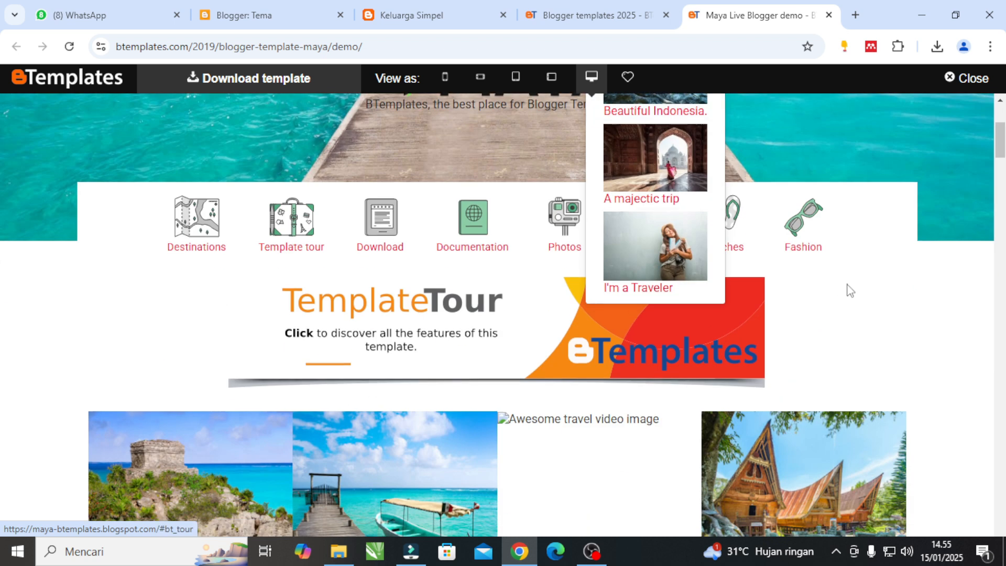
{"action": "scroll", "coordinate": [621, 272], "scroll_direction": "up", "scroll_amount": 3}
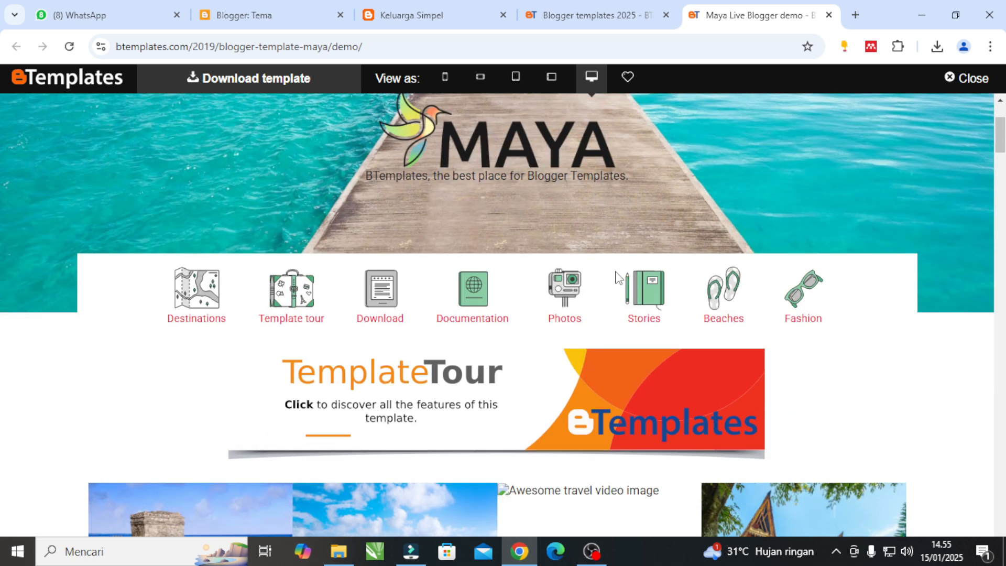
Open the Maya template's download page and check the prices of Maya Pro and its template installation.
{"action": "left_click", "coordinate": [237, 86]}
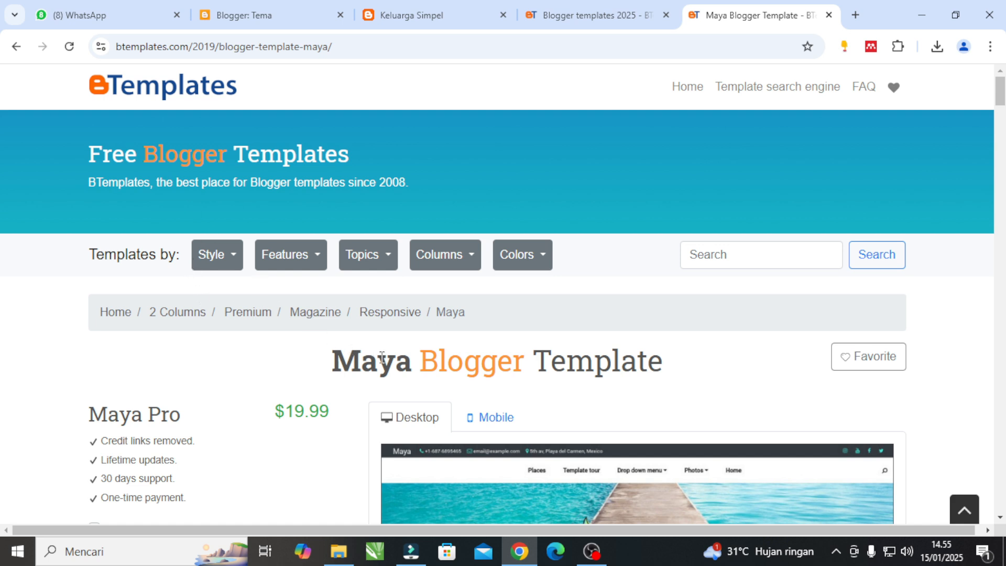
{"action": "scroll", "coordinate": [382, 358], "scroll_direction": "down", "scroll_amount": 5}
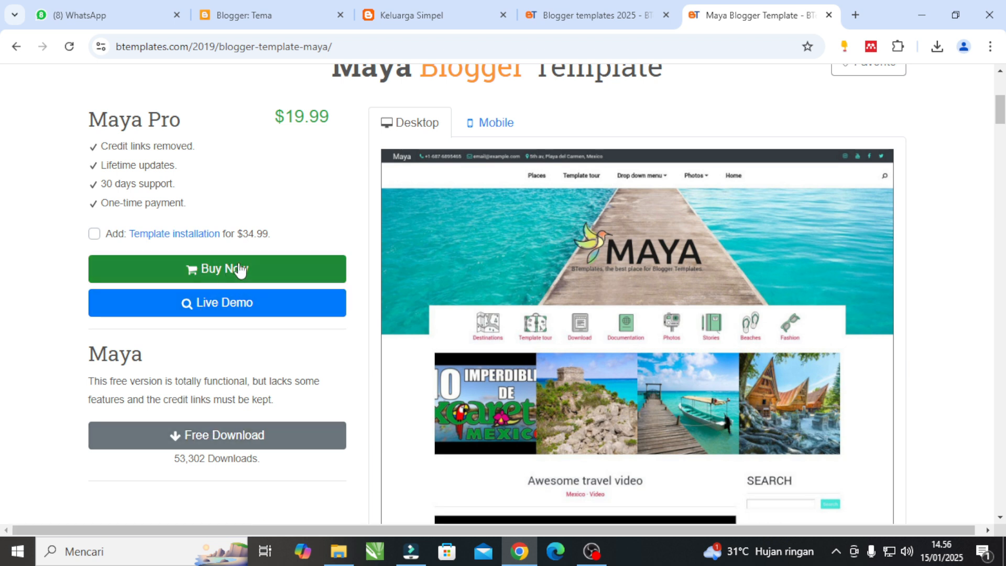
{"action": "left_click_drag", "start_coordinate": [273, 234], "coordinate": [244, 237]}
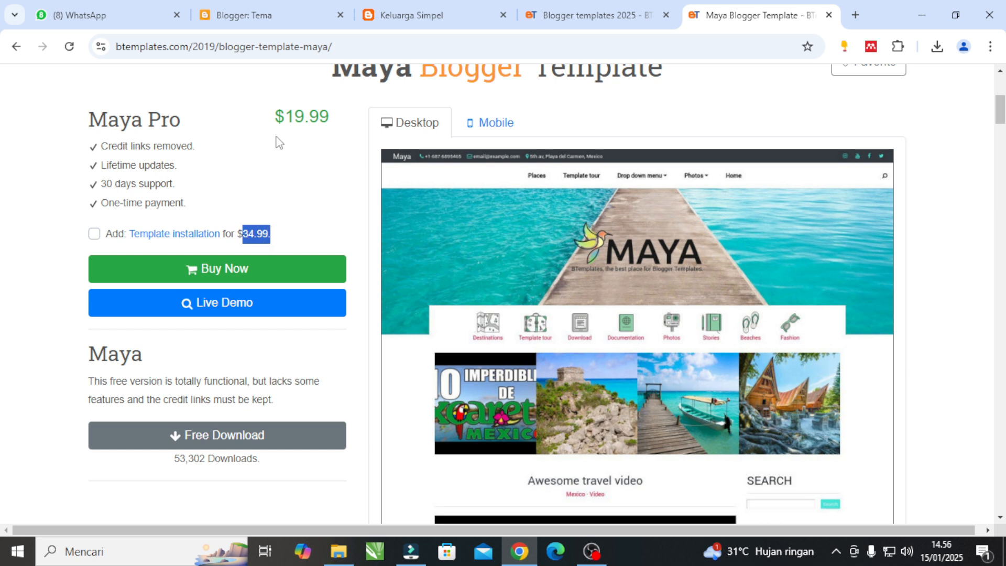
{"action": "left_click", "coordinate": [278, 116]}
{"action": "left_click_drag", "start_coordinate": [278, 116], "coordinate": [327, 116]}
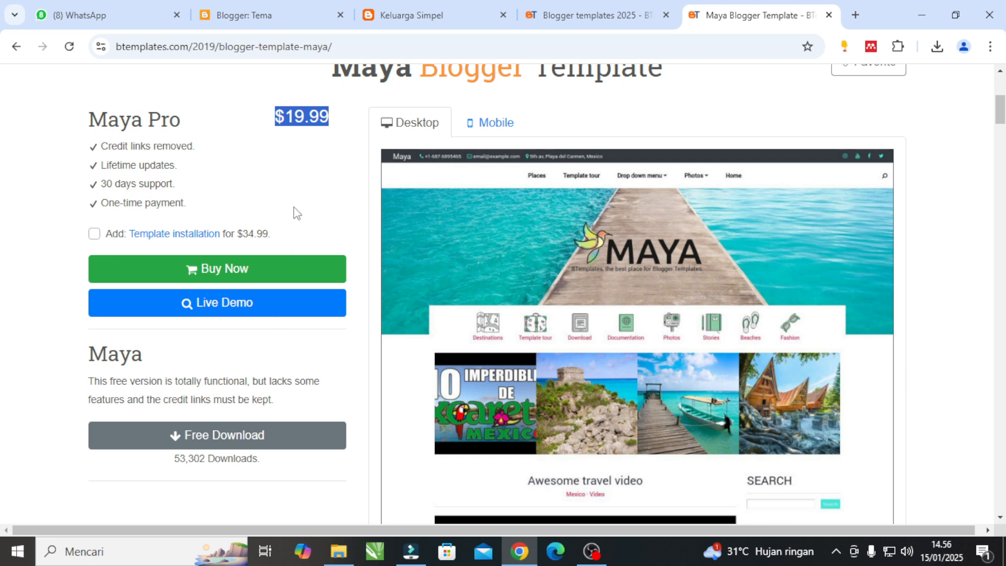
Start the free Maya download and set the save location to the SimpleTutorial folder.
{"action": "left_click", "coordinate": [252, 439]}
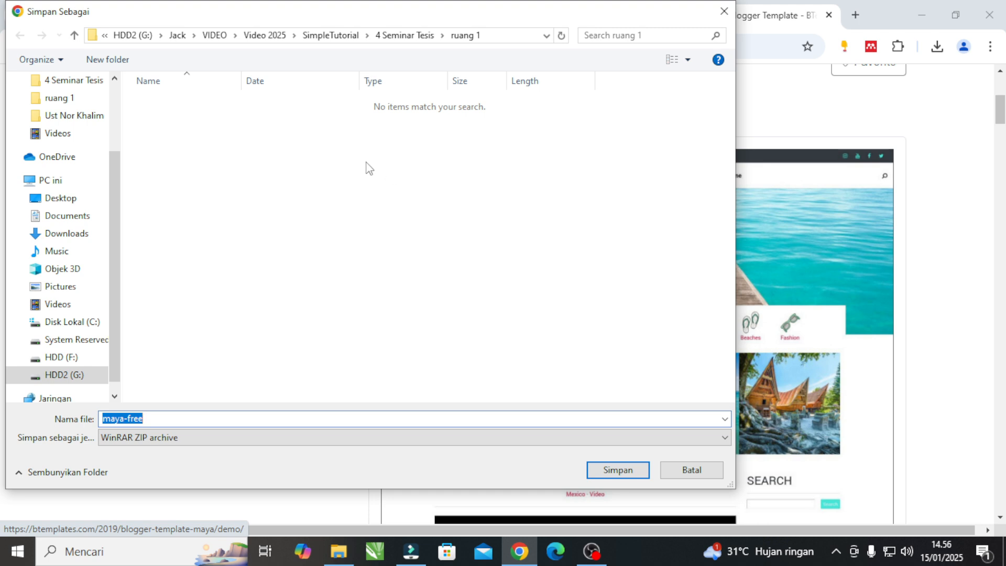
{"action": "left_click", "coordinate": [89, 245]}
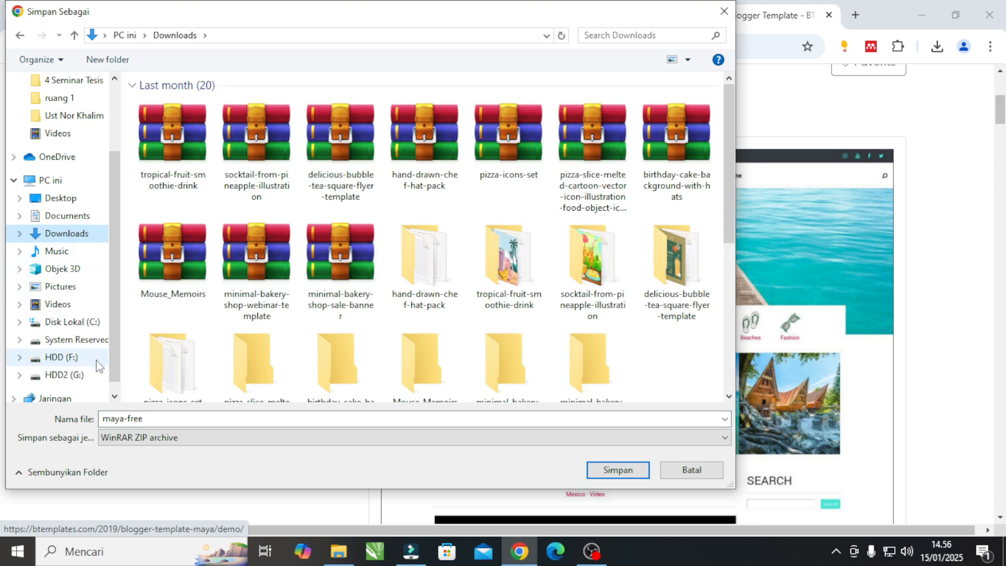
{"action": "left_click", "coordinate": [20, 36]}
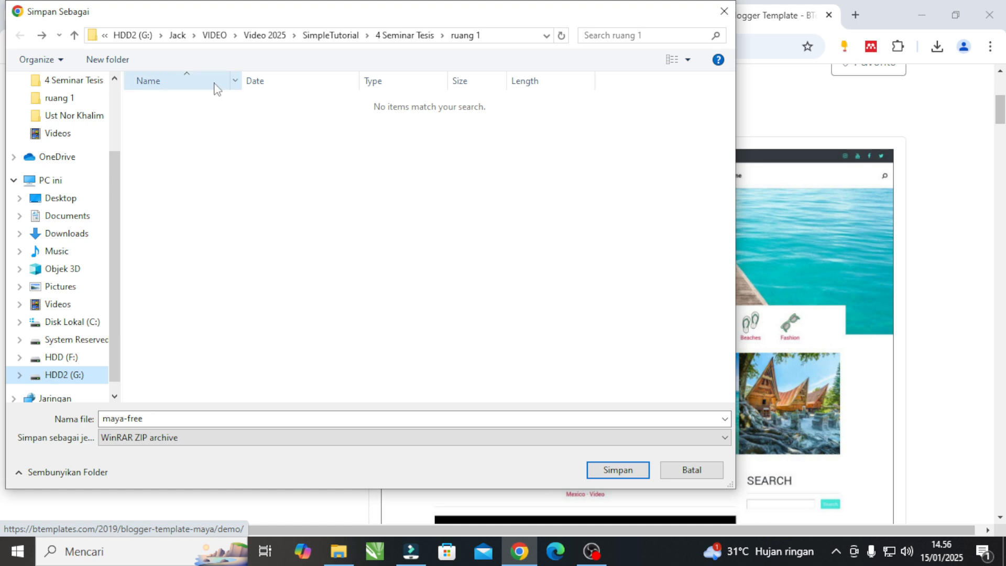
{"action": "left_click", "coordinate": [76, 36]}
{"action": "left_click", "coordinate": [77, 38]}
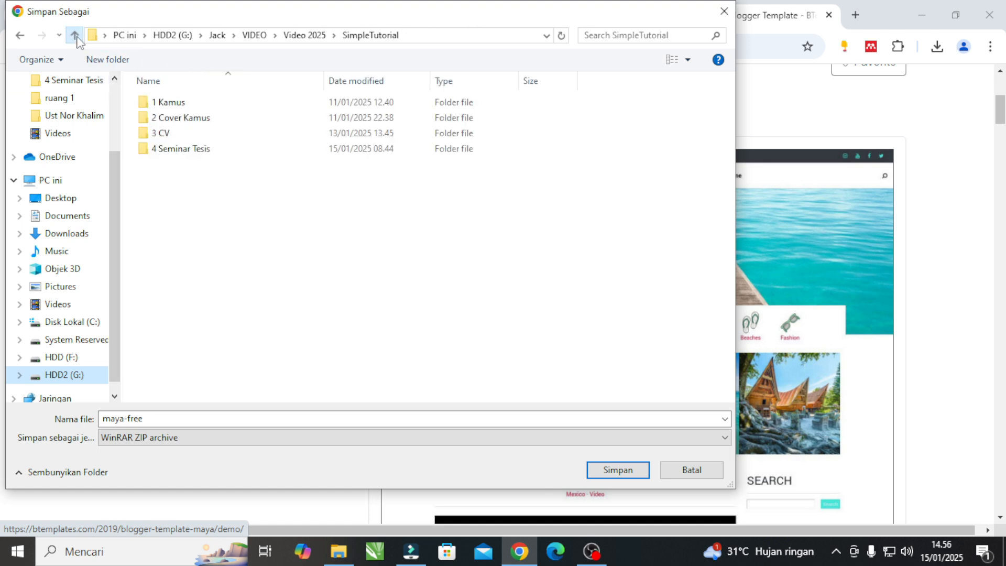
Create a folder named 5 website inside SimpleTutorial and open it as the save location.
{"action": "left_click", "coordinate": [121, 62]}
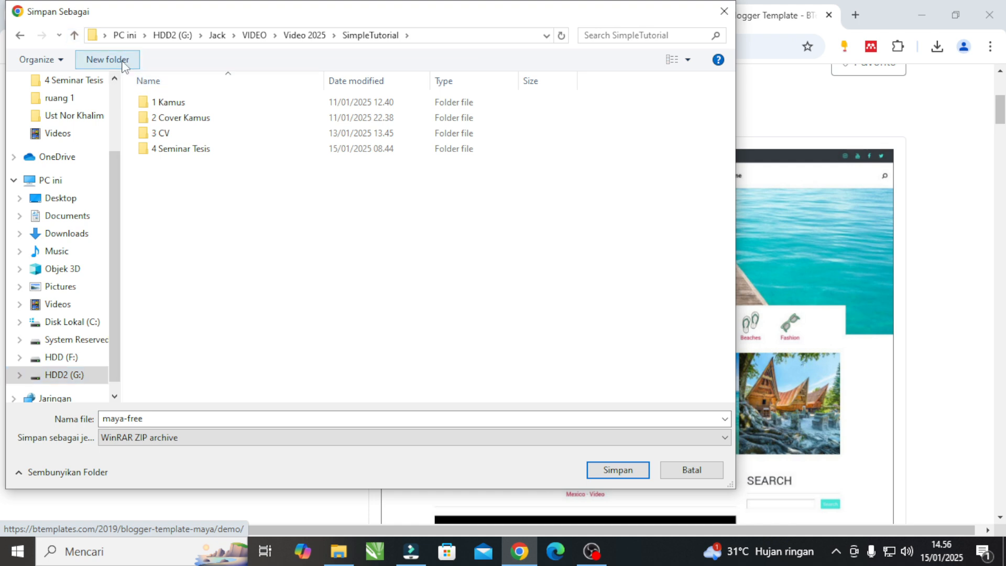
{"action": "type", "text": "5"}
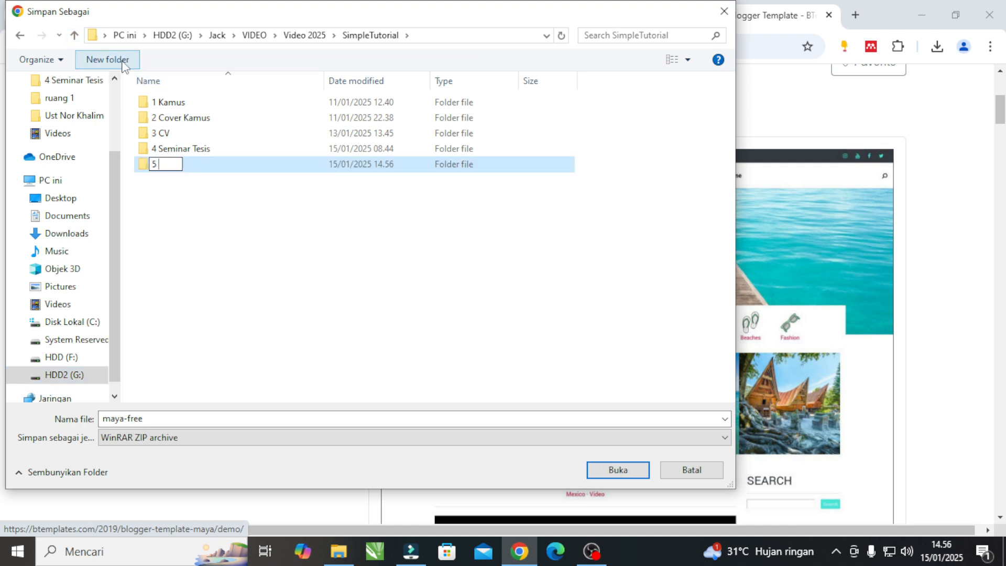
{"action": "type", "text": " website"}
{"action": "key", "text": "Return"}
{"action": "key", "text": "Return"}
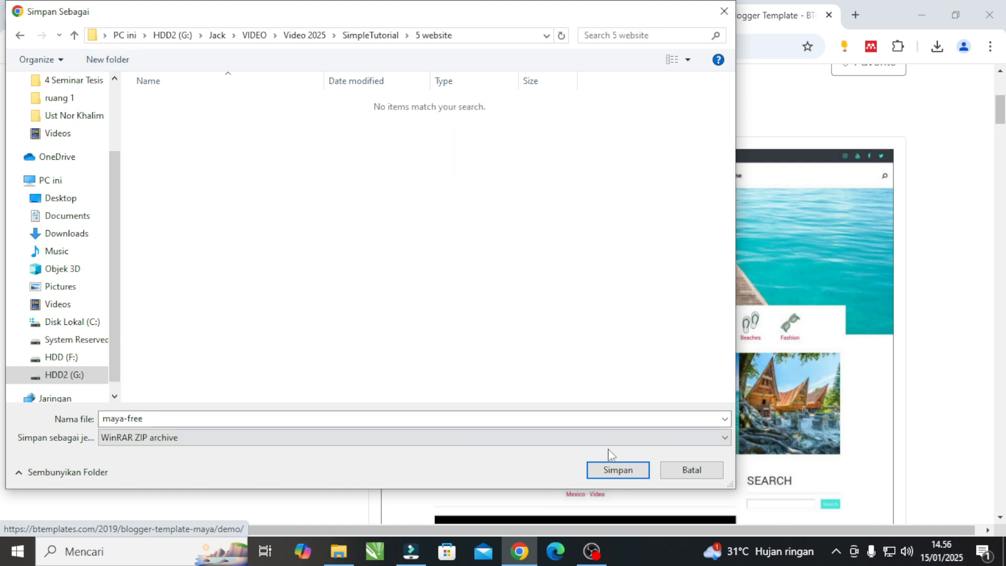
Save the maya-free ZIP archive in the 5 website folder and check its download progress.
{"action": "left_click", "coordinate": [618, 469]}
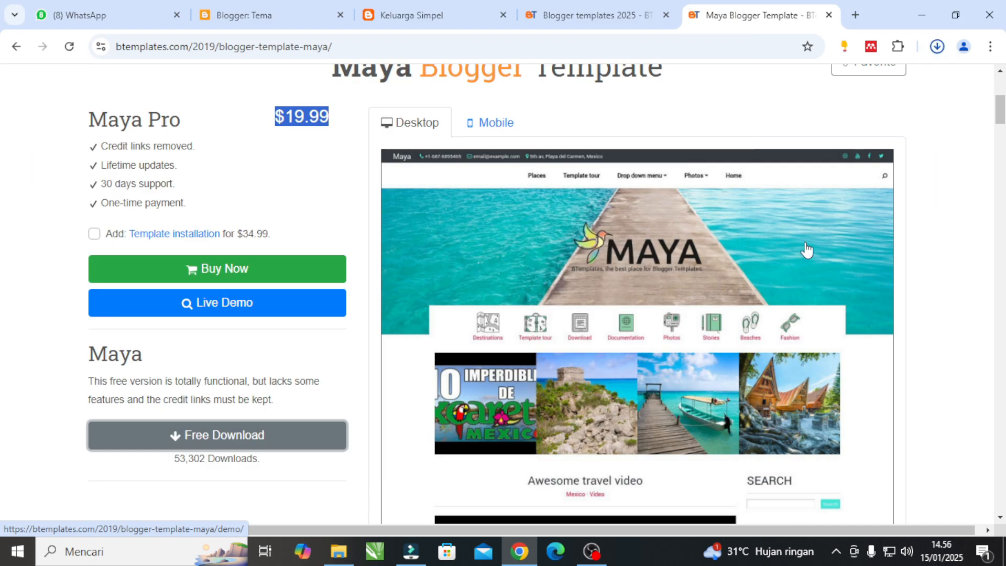
{"action": "left_click", "coordinate": [938, 54]}
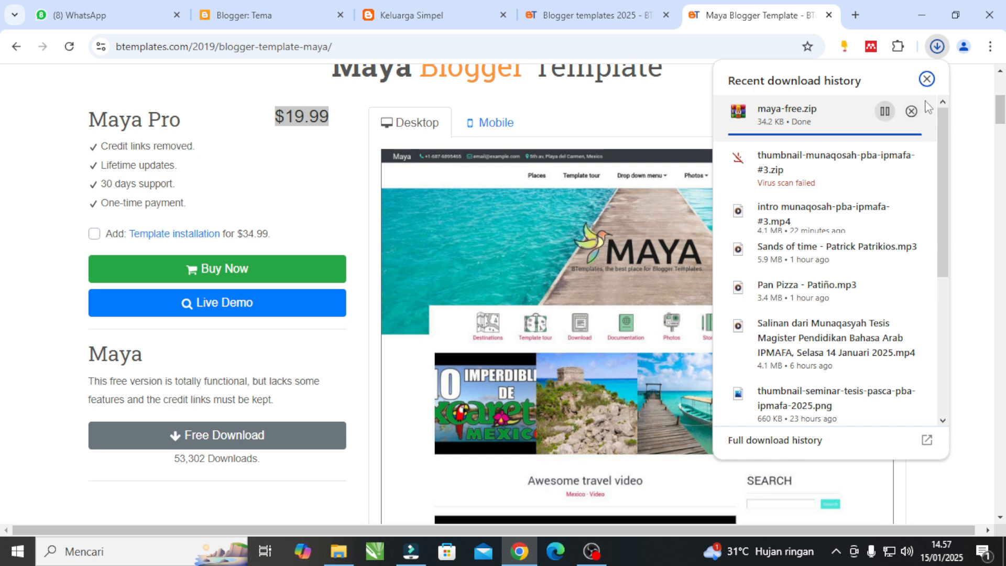
{"action": "left_click", "coordinate": [927, 79]}
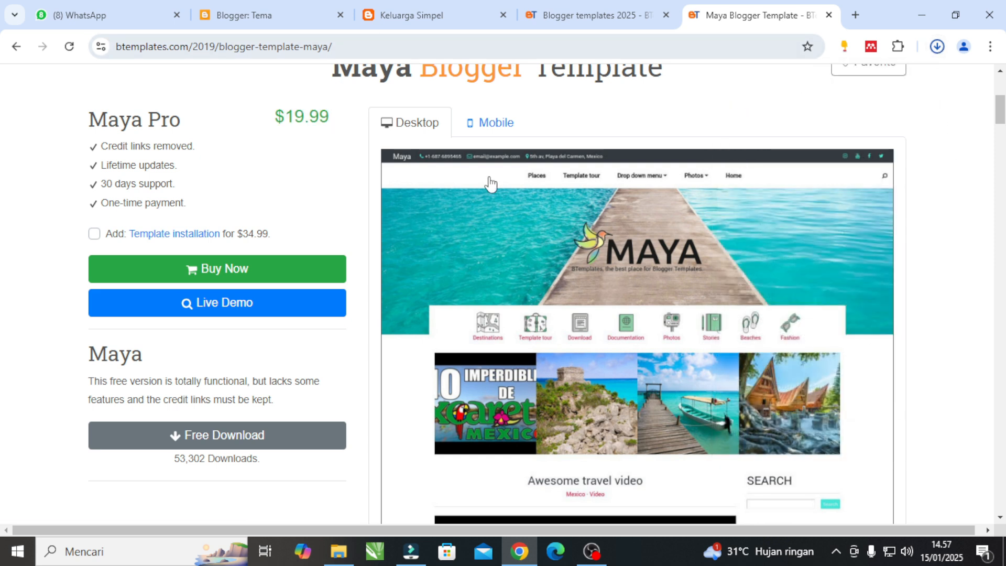
Return to Blogger's theme page for Keluarga Simpel, open the Contempo Light theme's HTML for editing and select all its code.
{"action": "mouse_move", "coordinate": [468, 29]}
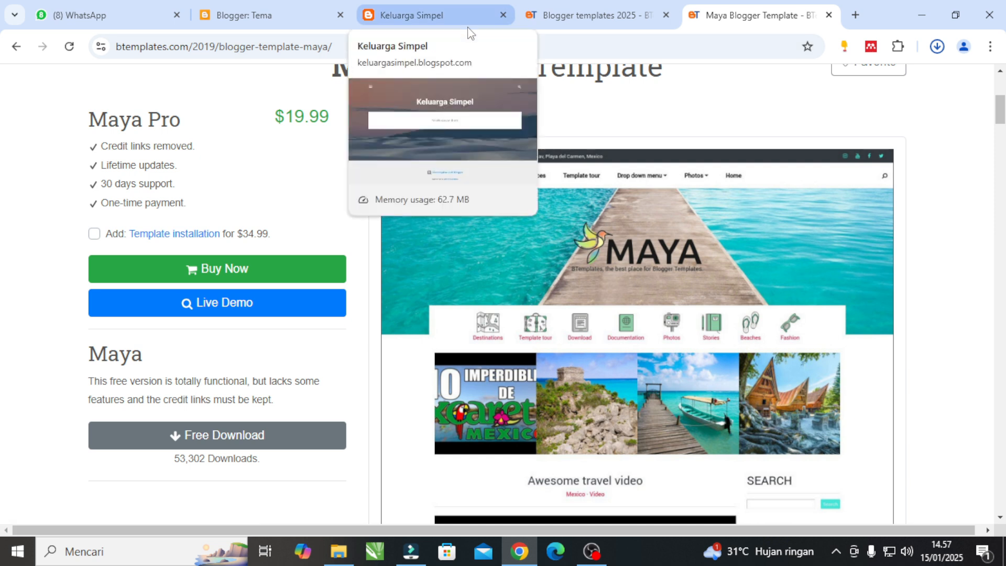
{"action": "left_click", "coordinate": [426, 14]}
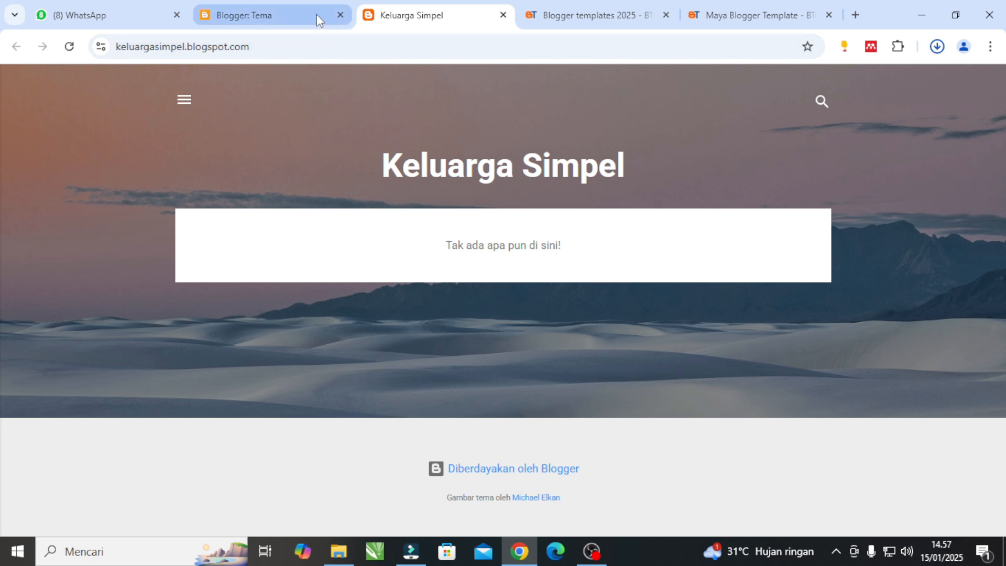
{"action": "left_click", "coordinate": [299, 16]}
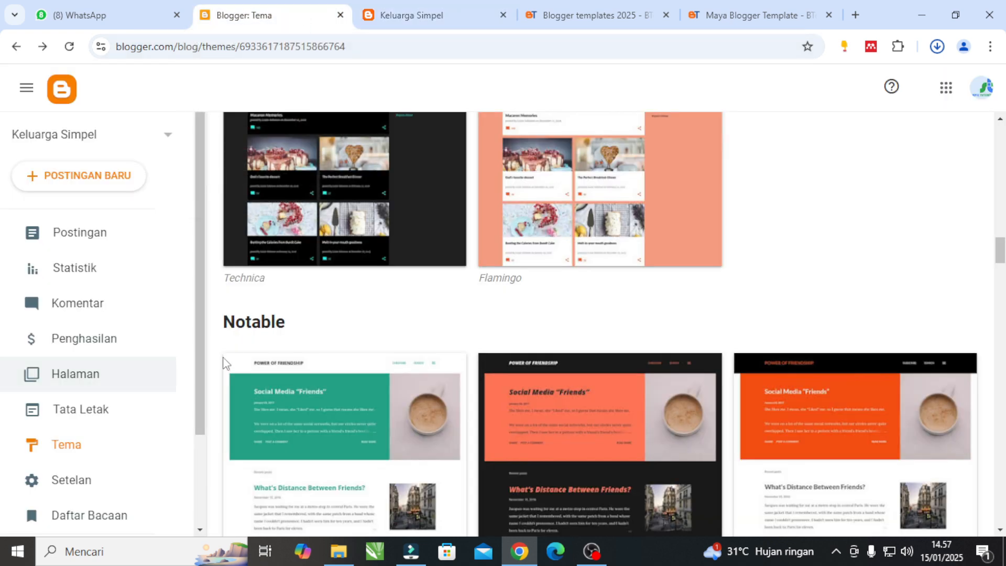
{"action": "scroll", "coordinate": [401, 328], "scroll_direction": "down", "scroll_amount": 5}
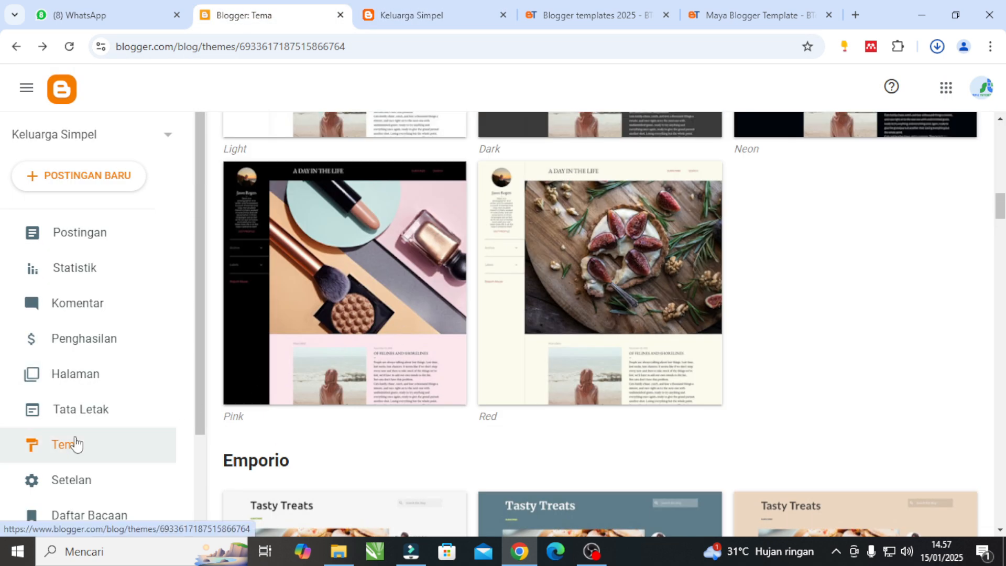
{"action": "left_click", "coordinate": [76, 444]}
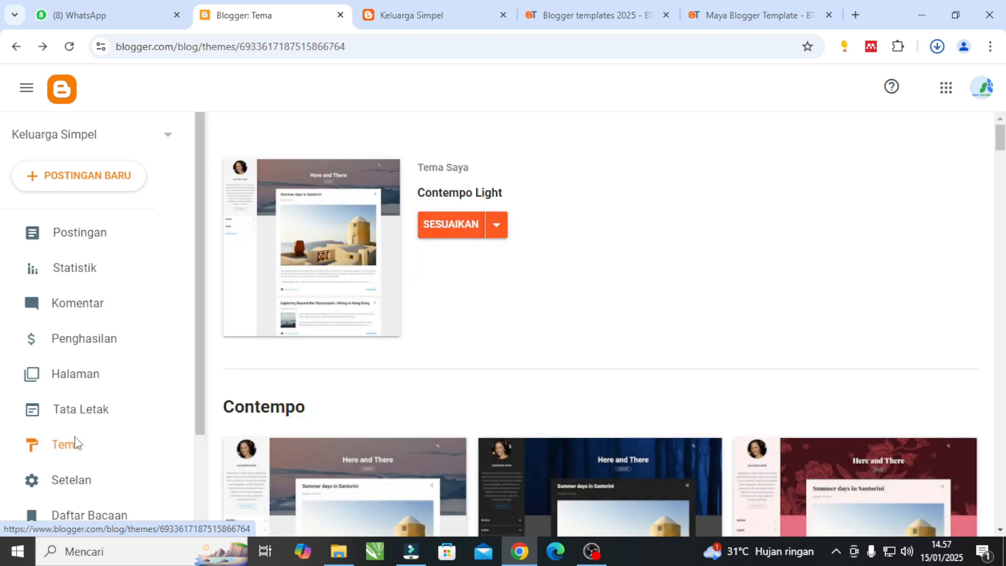
{"action": "left_click", "coordinate": [498, 225]}
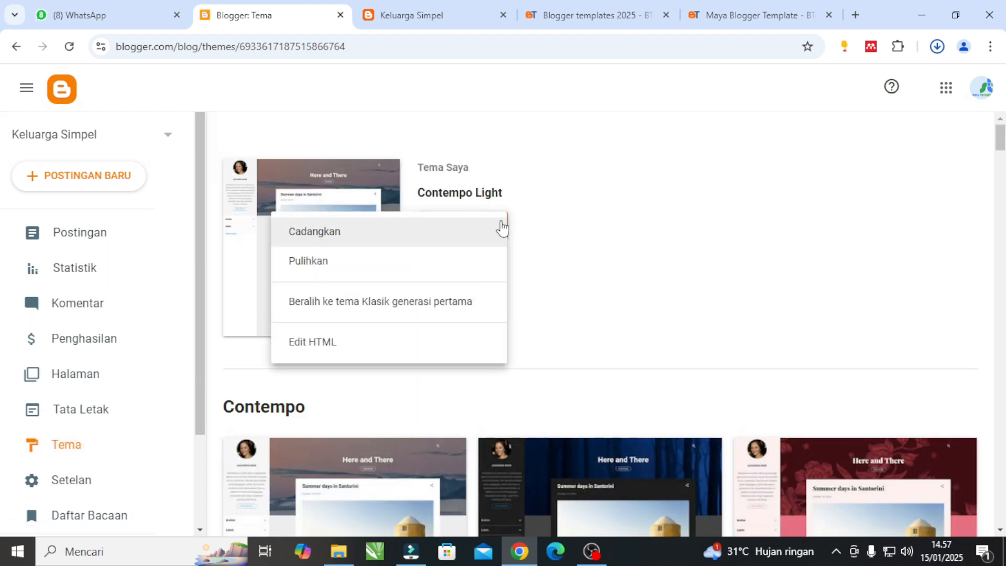
{"action": "left_click", "coordinate": [370, 344]}
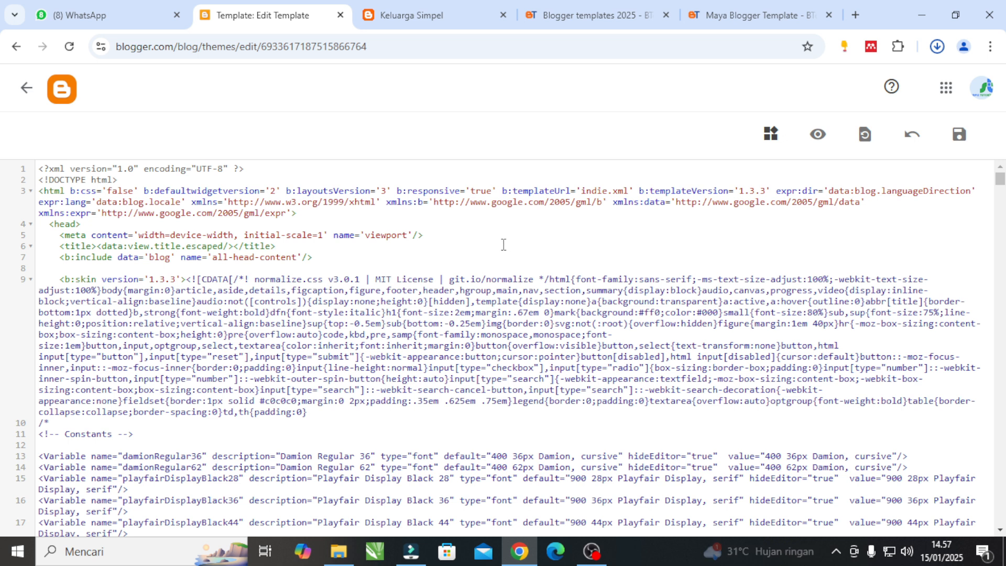
{"action": "key", "text": "ctrl+a"}
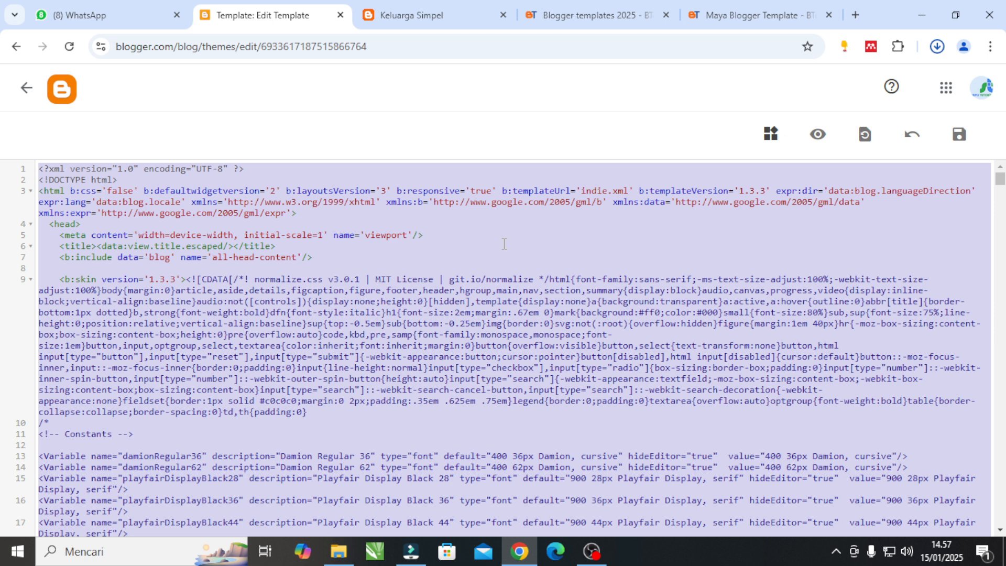
Show the downloaded maya-free archive in its folder, extract it to maya-free and open the Maya Free subfolder.
{"action": "left_click", "coordinate": [936, 47]}
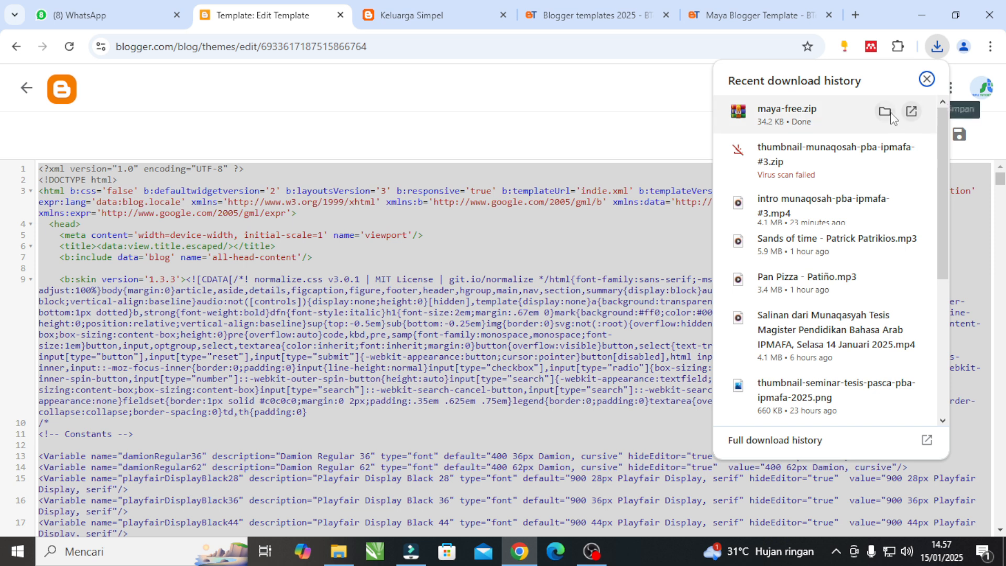
{"action": "left_click", "coordinate": [887, 111]}
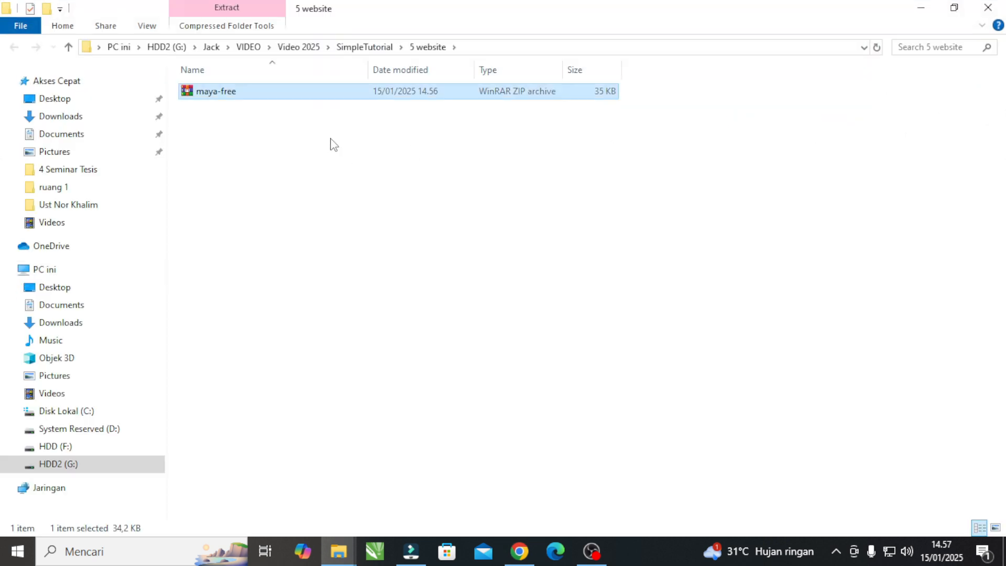
{"action": "right_click", "coordinate": [233, 93]}
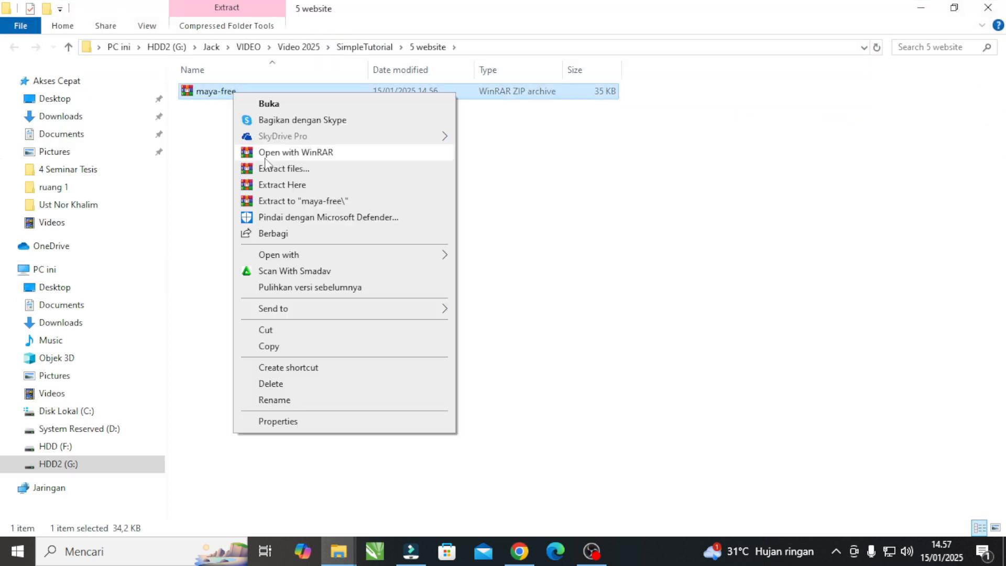
{"action": "left_click", "coordinate": [279, 202]}
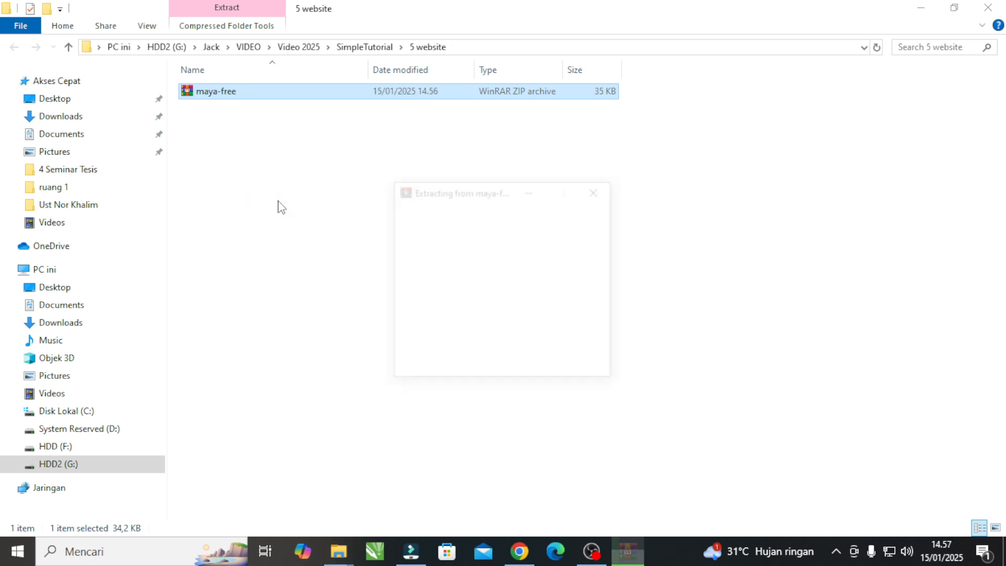
{"action": "double_click", "coordinate": [232, 94]}
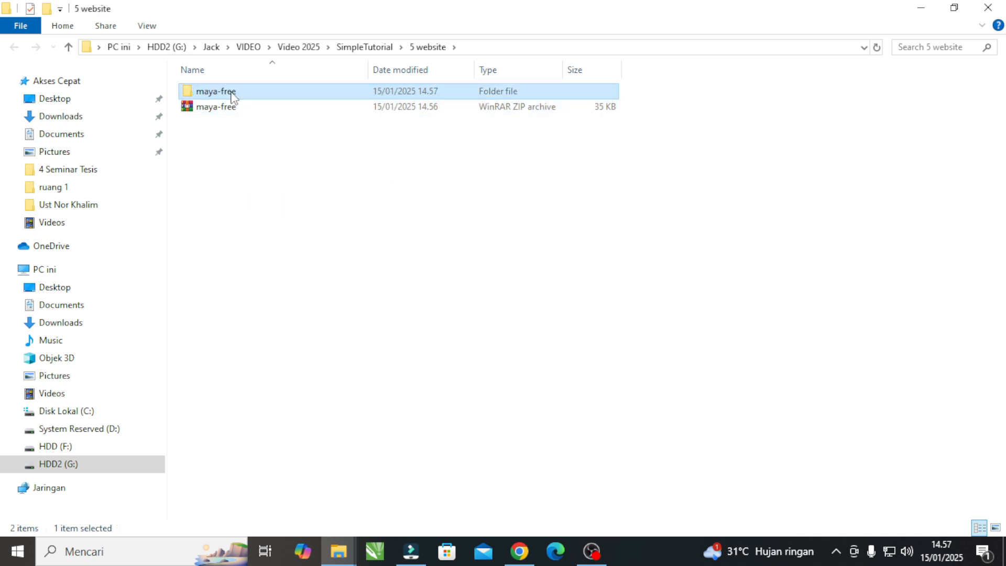
{"action": "double_click", "coordinate": [233, 93]}
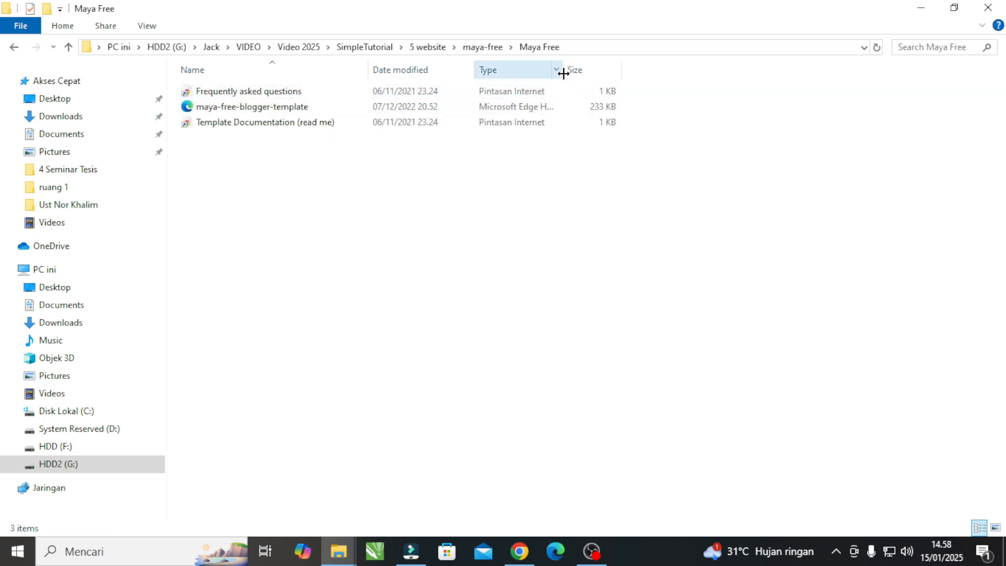
Widen the Type column, select the maya-free-blogger-template file and display the folder's files as large thumbnails.
{"action": "left_click_drag", "start_coordinate": [562, 70], "coordinate": [687, 84]}
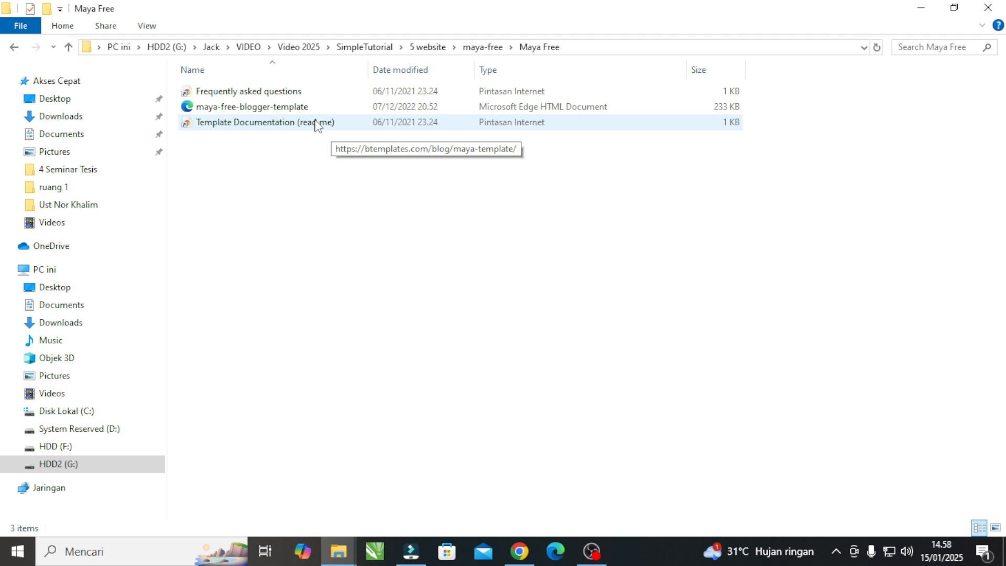
{"action": "left_click", "coordinate": [273, 107]}
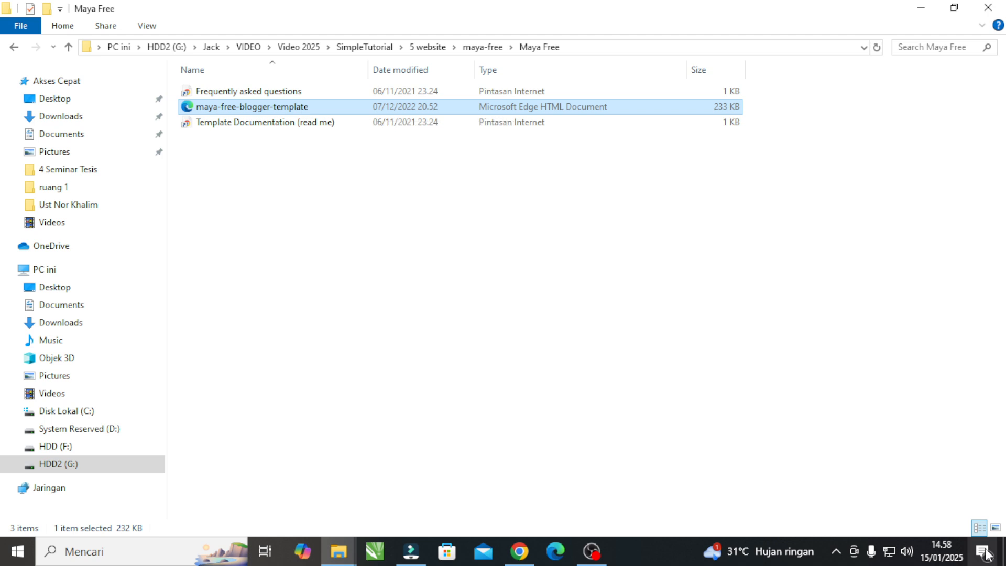
{"action": "left_click", "coordinate": [984, 530]}
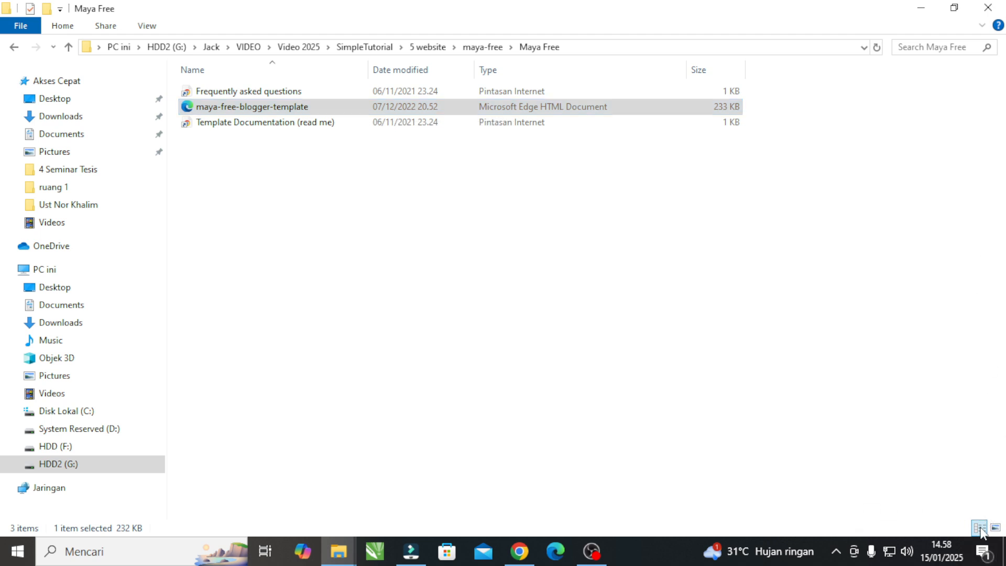
{"action": "left_click", "coordinate": [996, 528]}
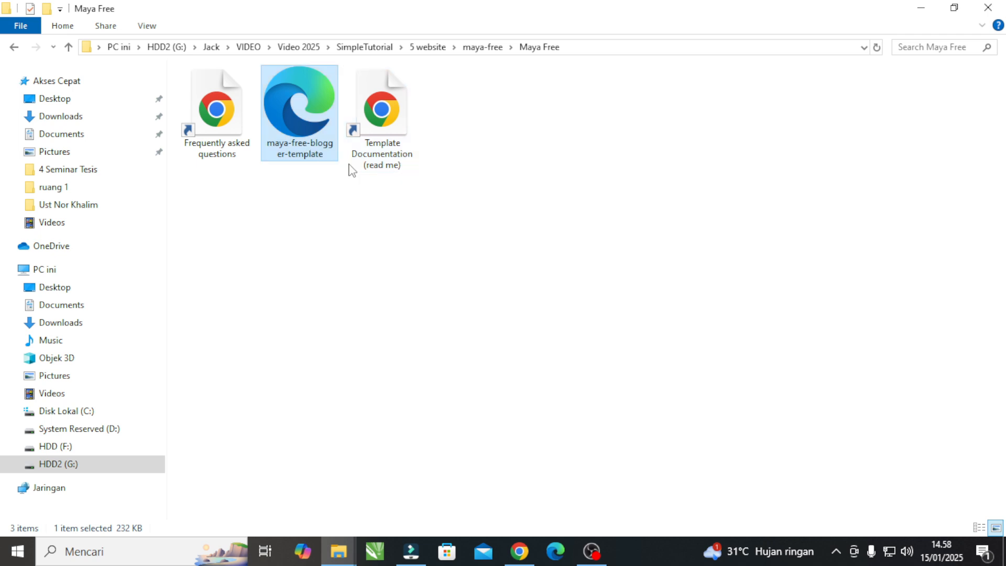
Switch the Maya Free folder back to the detailed file list and open a maximized blank Notepad window.
{"action": "left_click", "coordinate": [979, 528]}
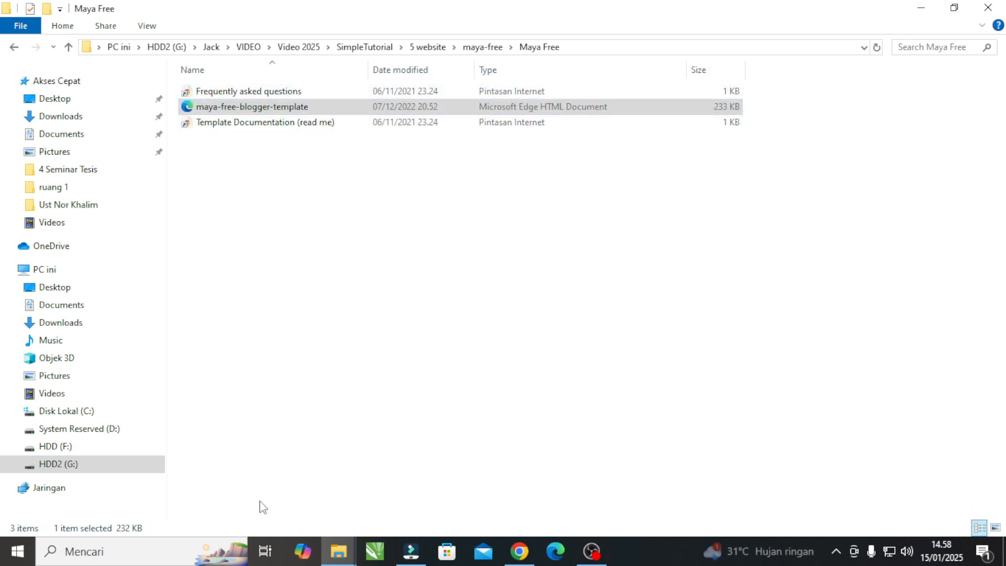
{"action": "left_click", "coordinate": [157, 554]}
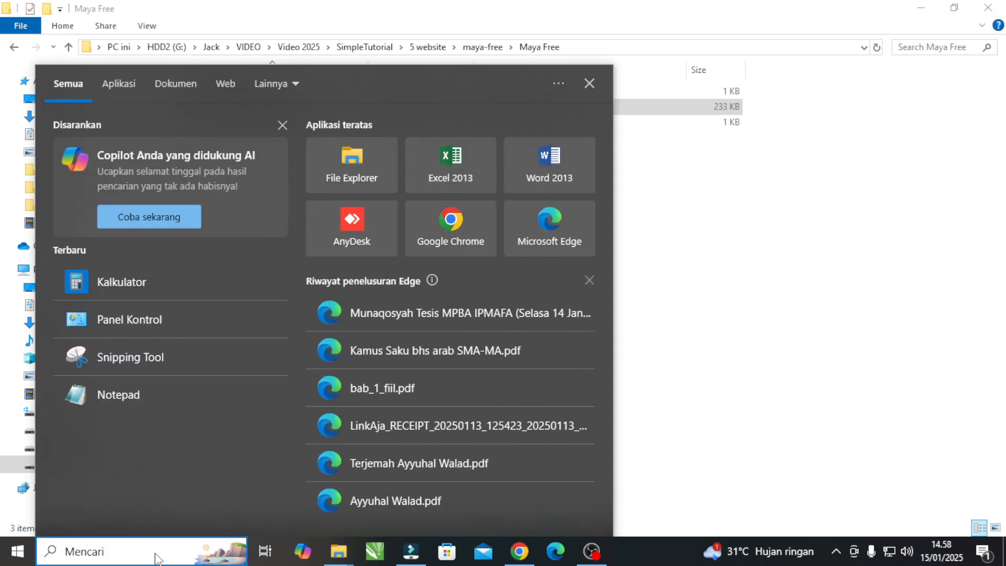
{"action": "left_click", "coordinate": [123, 395]}
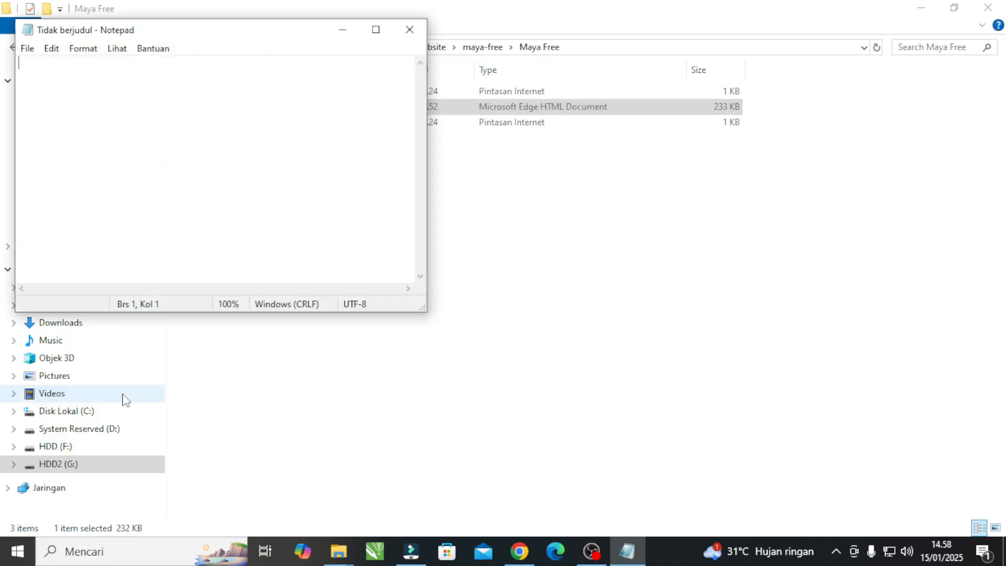
{"action": "left_click", "coordinate": [376, 29]}
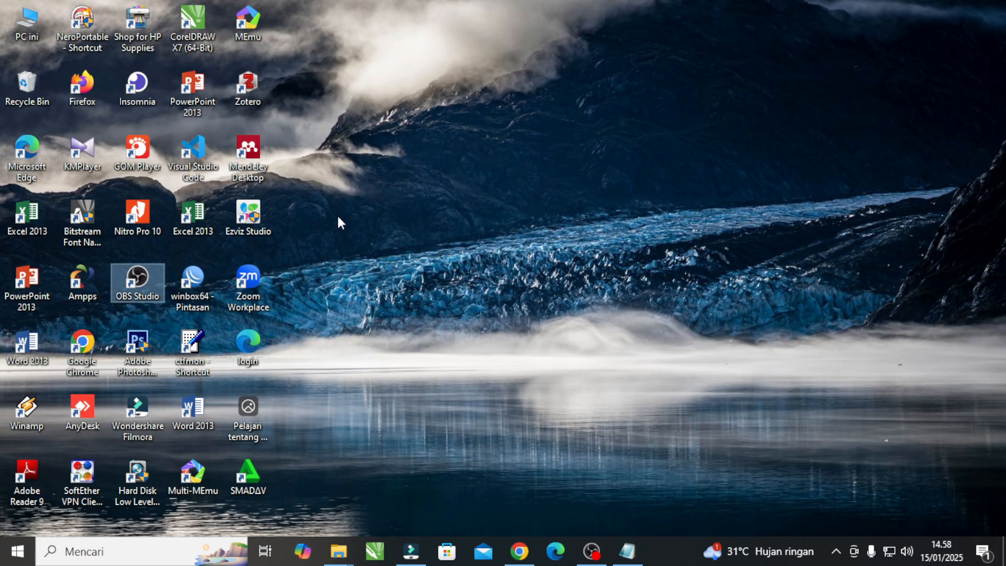
Open Visual Studio Code from the desktop and close both open menus.html files.
{"action": "left_click", "coordinate": [192, 156]}
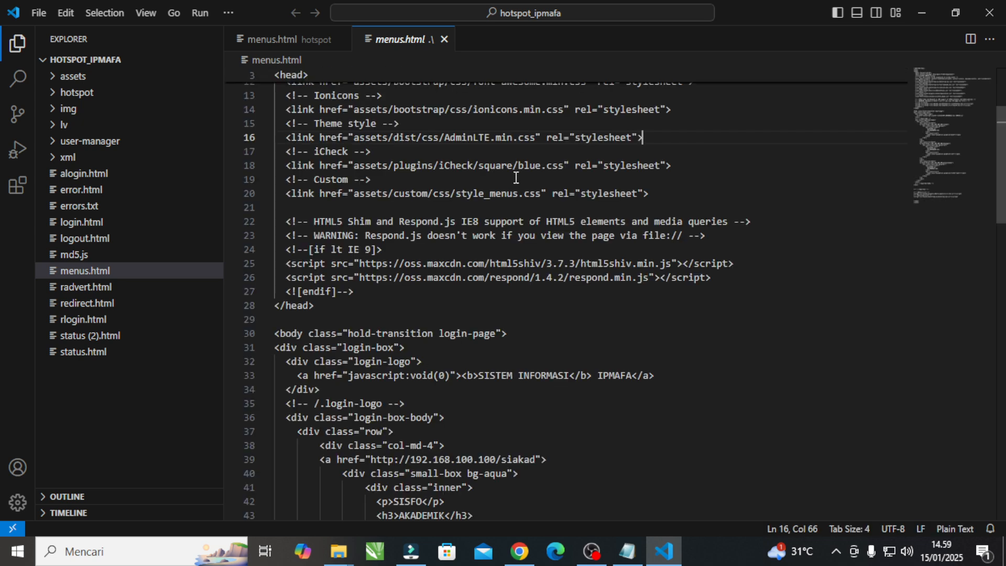
{"action": "left_click", "coordinate": [443, 39]}
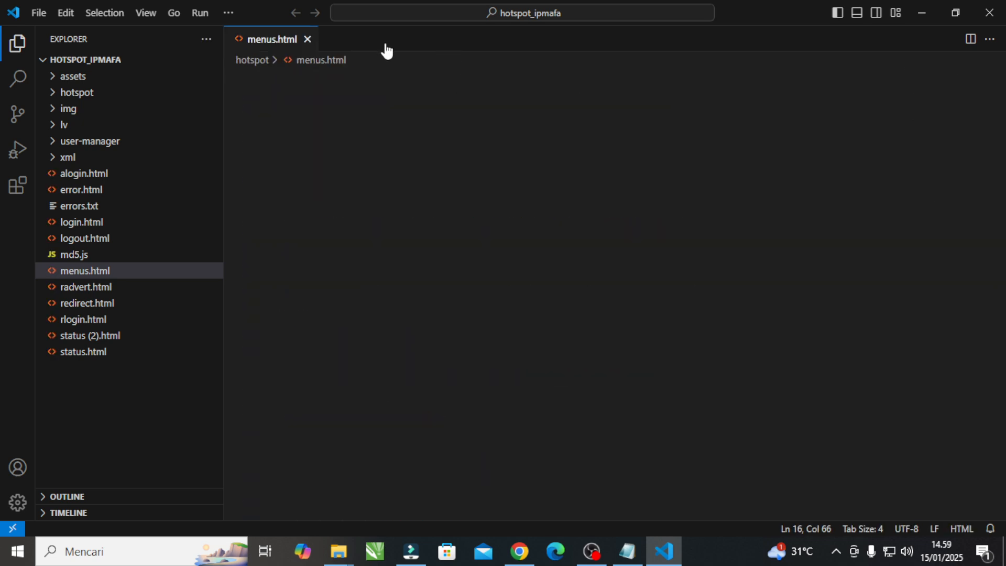
{"action": "left_click", "coordinate": [308, 38]}
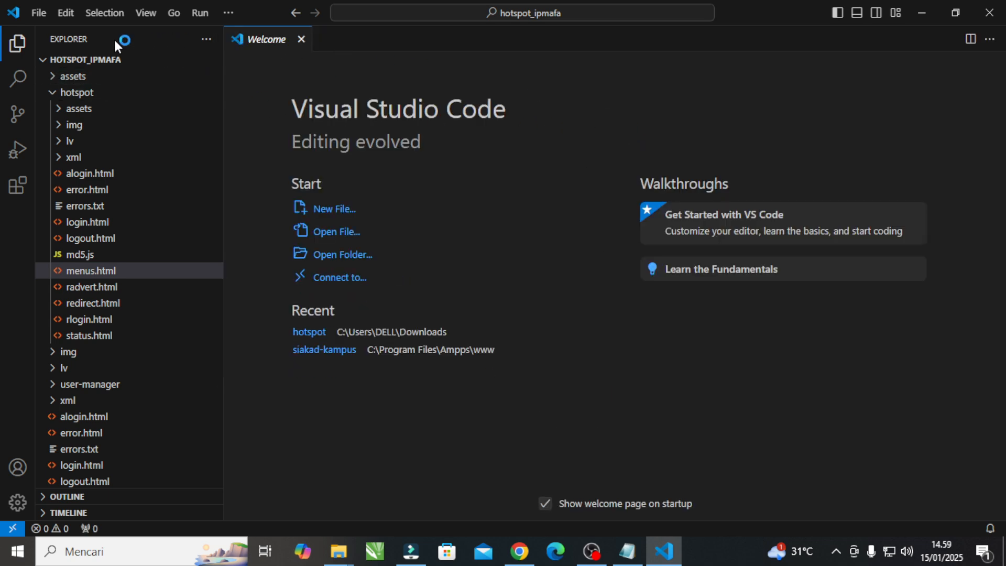
Start opening a file in Visual Studio Code and browse to the Jack folder on drive HDD2 (G:).
{"action": "left_click", "coordinate": [40, 14]}
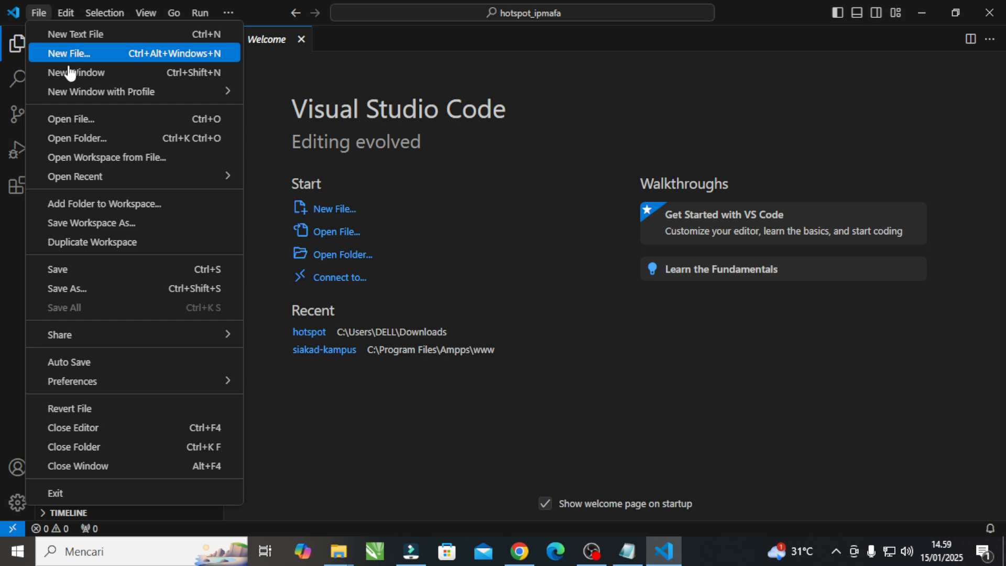
{"action": "left_click", "coordinate": [84, 121]}
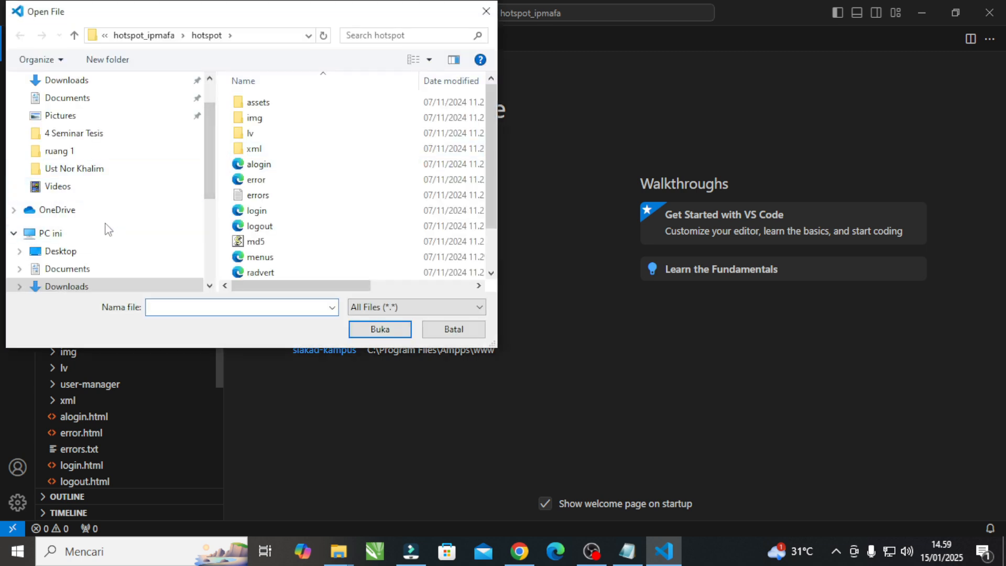
{"action": "scroll", "coordinate": [108, 221], "scroll_direction": "down", "scroll_amount": 2}
{"action": "scroll", "coordinate": [109, 224], "scroll_direction": "down", "scroll_amount": 2}
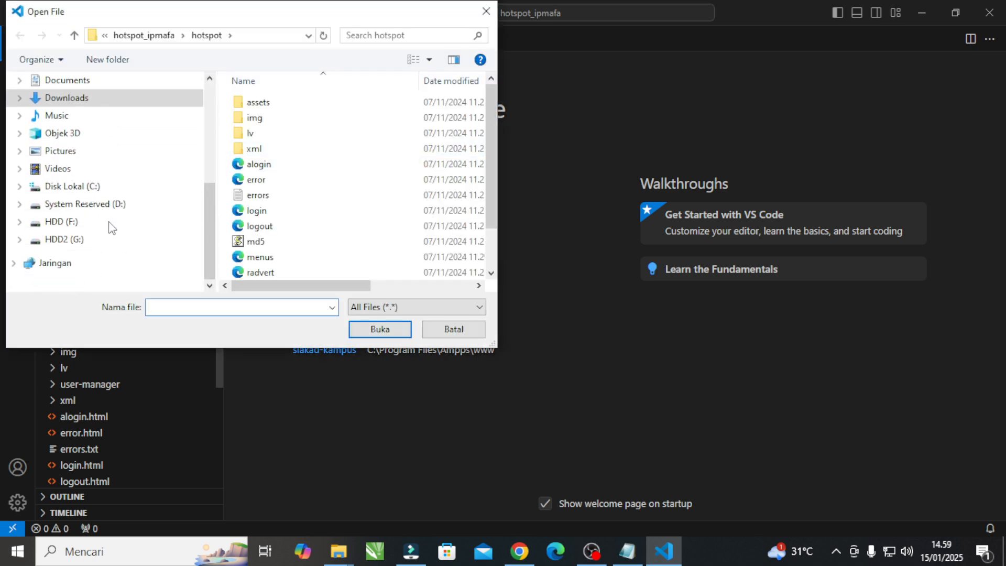
{"action": "left_click", "coordinate": [107, 242]}
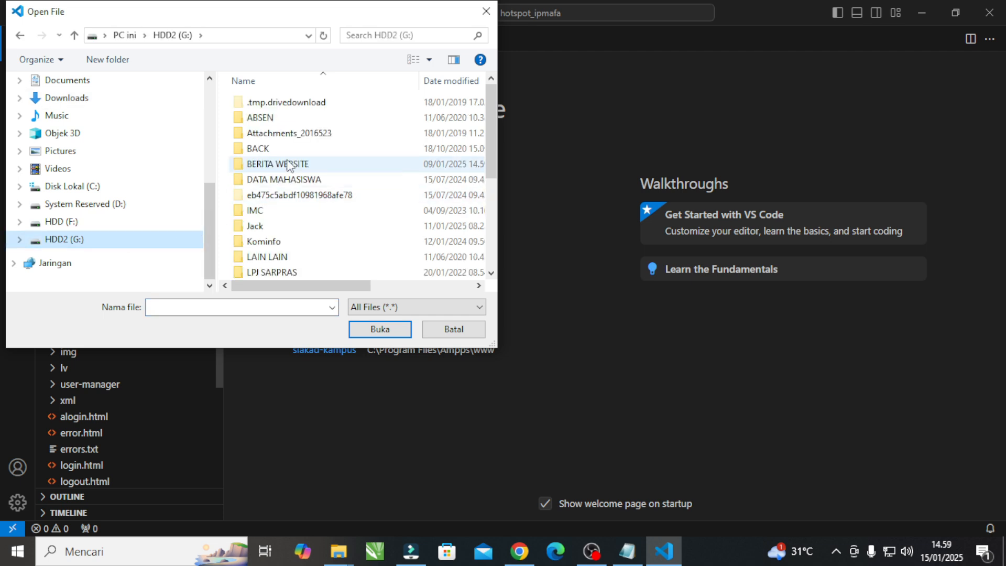
{"action": "scroll", "coordinate": [280, 240], "scroll_direction": "down", "scroll_amount": 4}
{"action": "scroll", "coordinate": [282, 241], "scroll_direction": "up", "scroll_amount": 4}
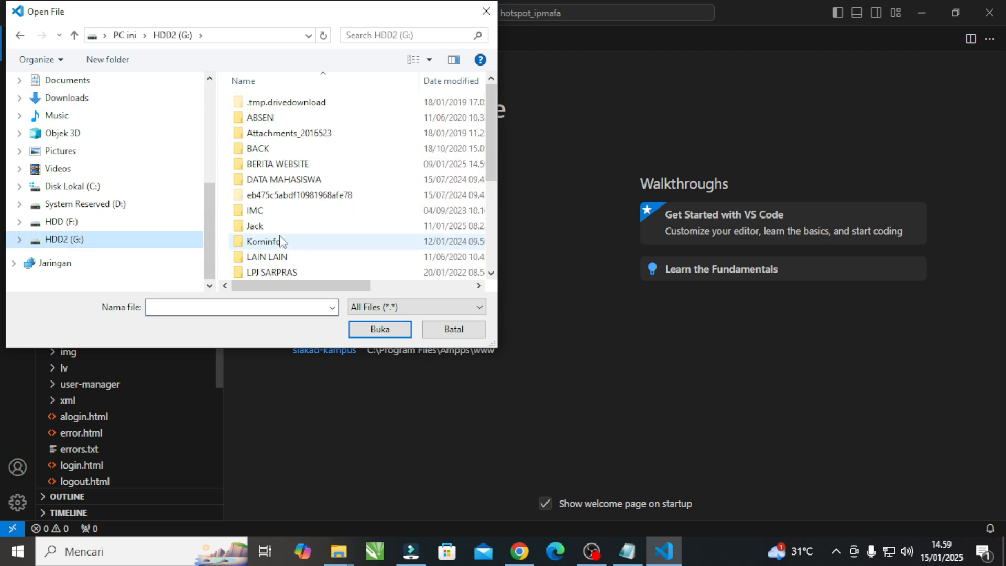
{"action": "left_click", "coordinate": [258, 226]}
{"action": "double_click", "coordinate": [259, 228]}
Open maya-free-blogger-template from the VIDEO, Video 2025, SimpleTutorial, 5 website, maya-free, Maya Free folder path.
{"action": "scroll", "coordinate": [260, 224], "scroll_direction": "down", "scroll_amount": 8}
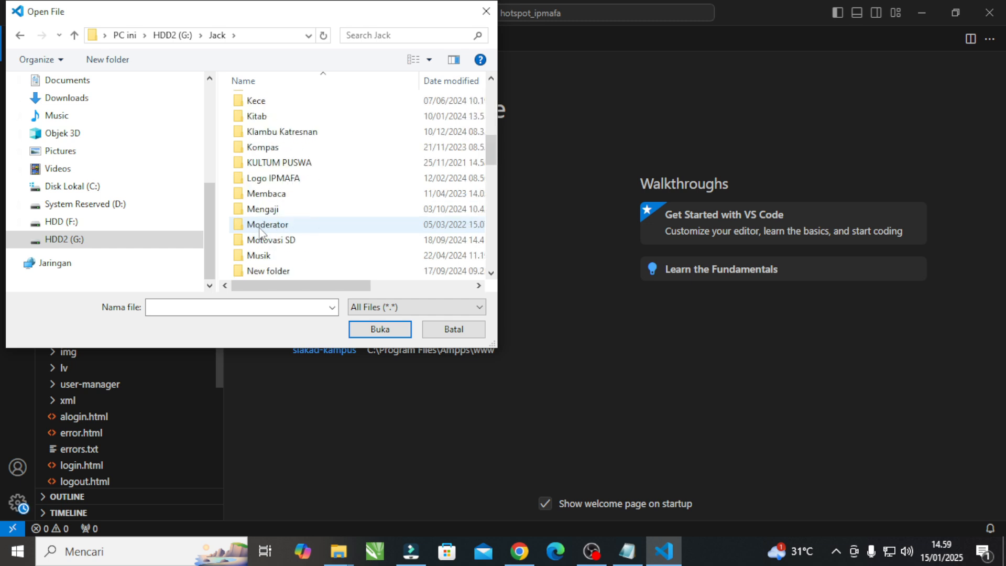
{"action": "scroll", "coordinate": [261, 220], "scroll_direction": "up", "scroll_amount": 5}
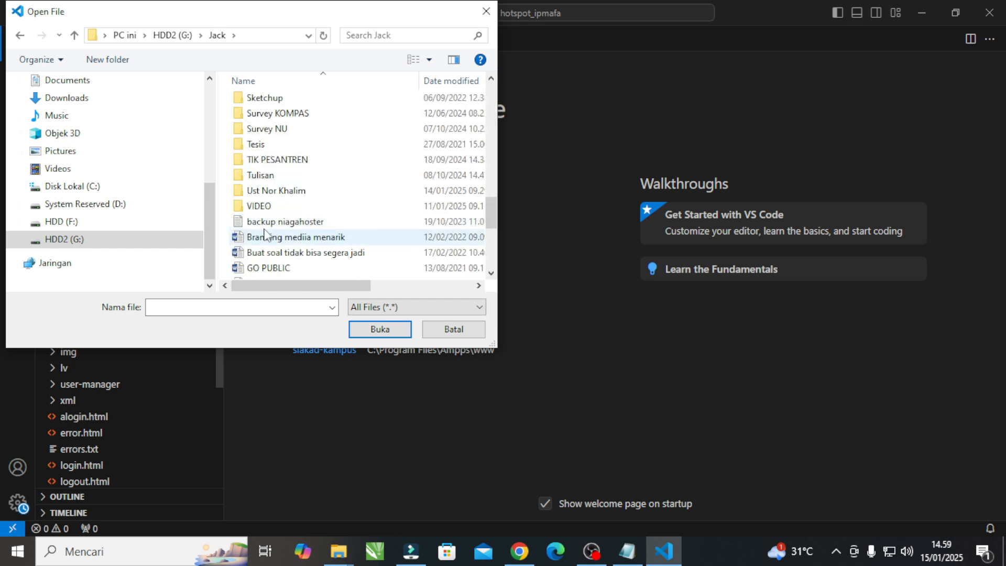
{"action": "double_click", "coordinate": [259, 206]}
{"action": "double_click", "coordinate": [266, 119]}
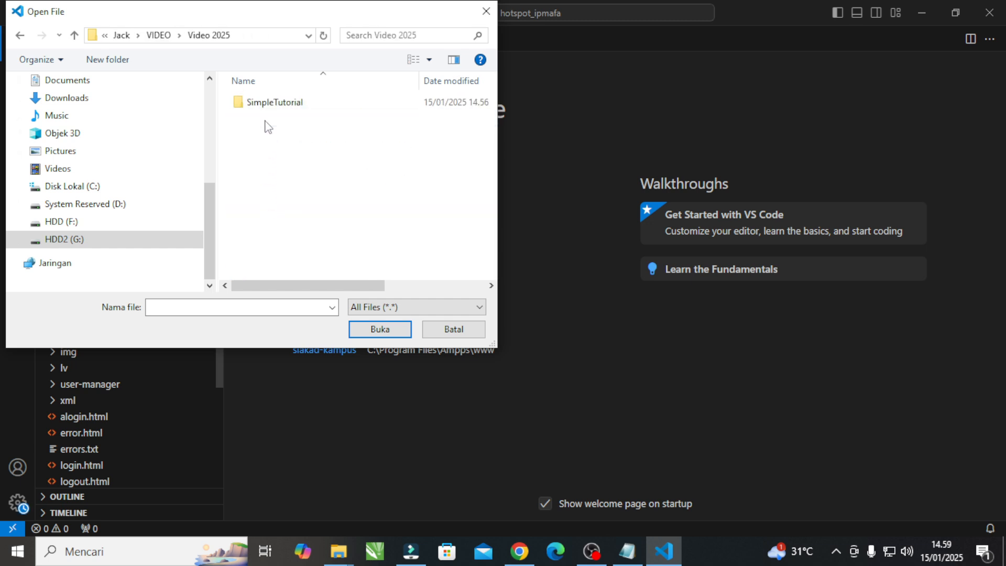
{"action": "double_click", "coordinate": [267, 103]}
{"action": "double_click", "coordinate": [265, 164]}
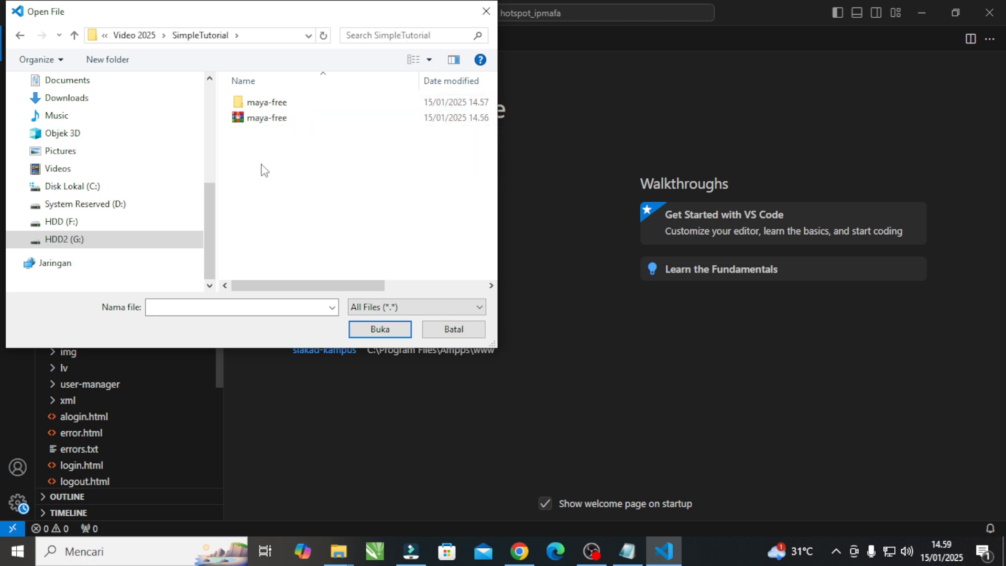
{"action": "left_click", "coordinate": [270, 105]}
{"action": "double_click", "coordinate": [270, 108]}
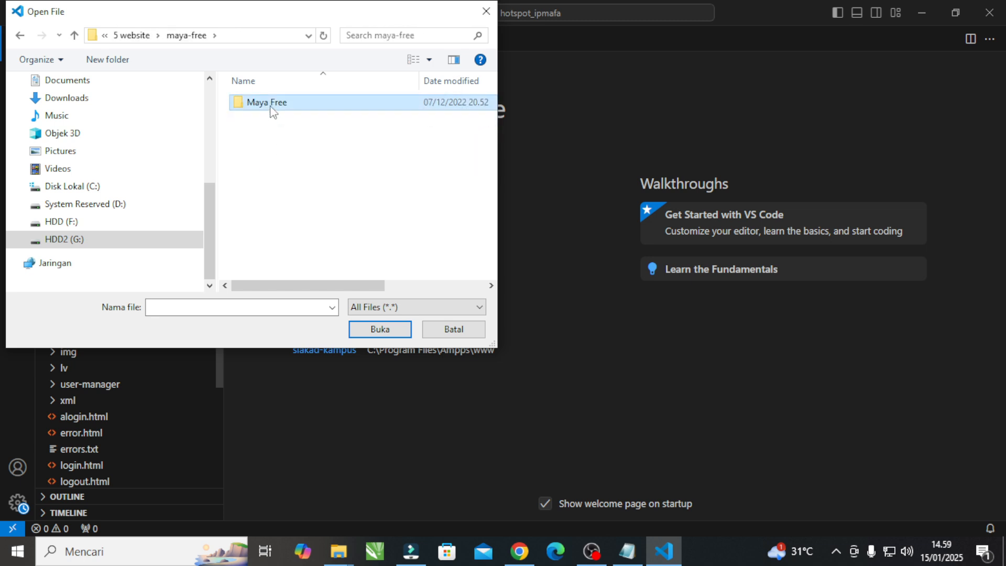
{"action": "double_click", "coordinate": [270, 107]}
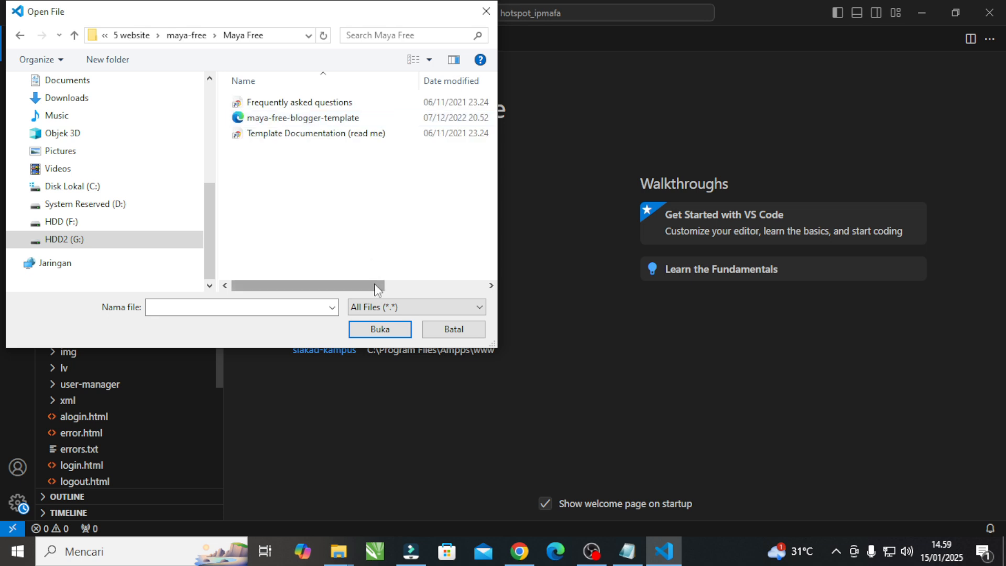
{"action": "left_click", "coordinate": [307, 118]}
{"action": "left_click", "coordinate": [380, 329]}
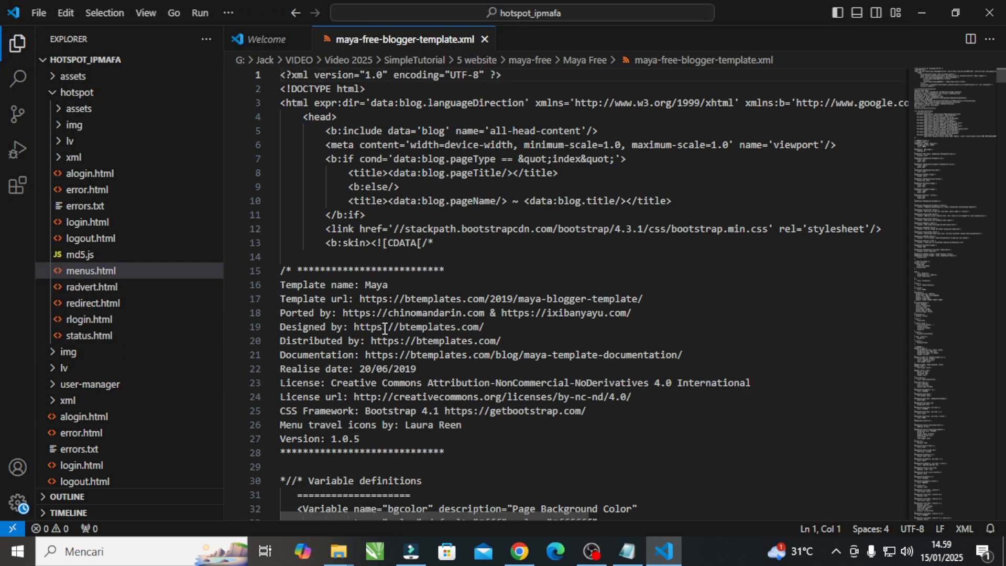
Look through the beginning of the maya-free-blogger-template.xml code and select the entire file content.
{"action": "scroll", "coordinate": [457, 266], "scroll_direction": "down", "scroll_amount": 1}
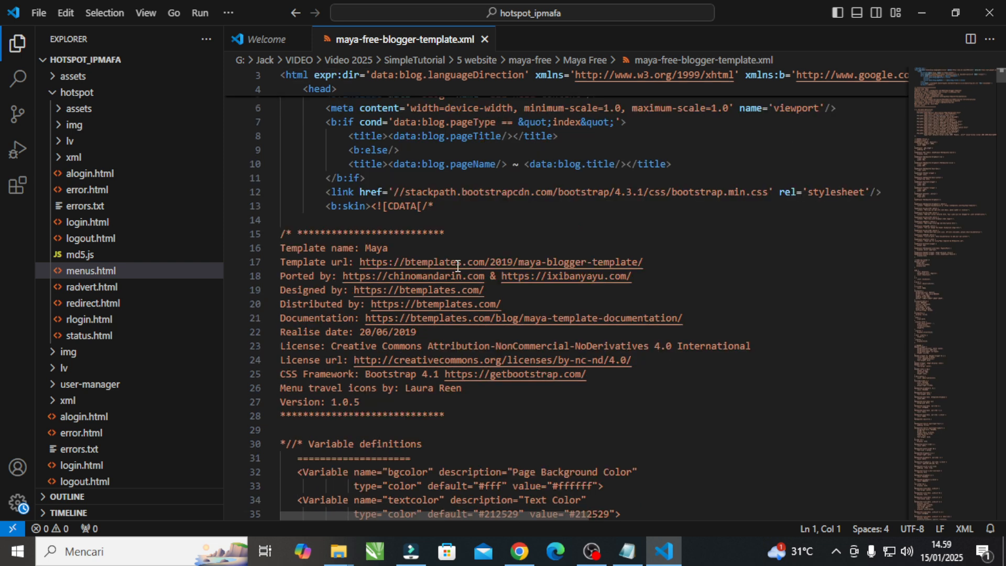
{"action": "scroll", "coordinate": [477, 218], "scroll_direction": "down", "scroll_amount": 11}
{"action": "left_click", "coordinate": [475, 219]}
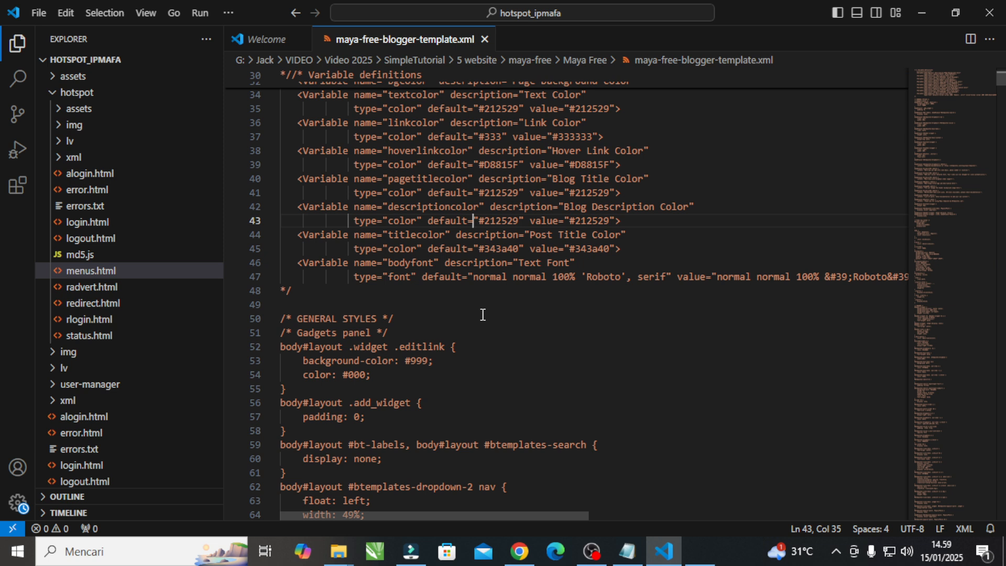
{"action": "key", "text": "ctrl+a"}
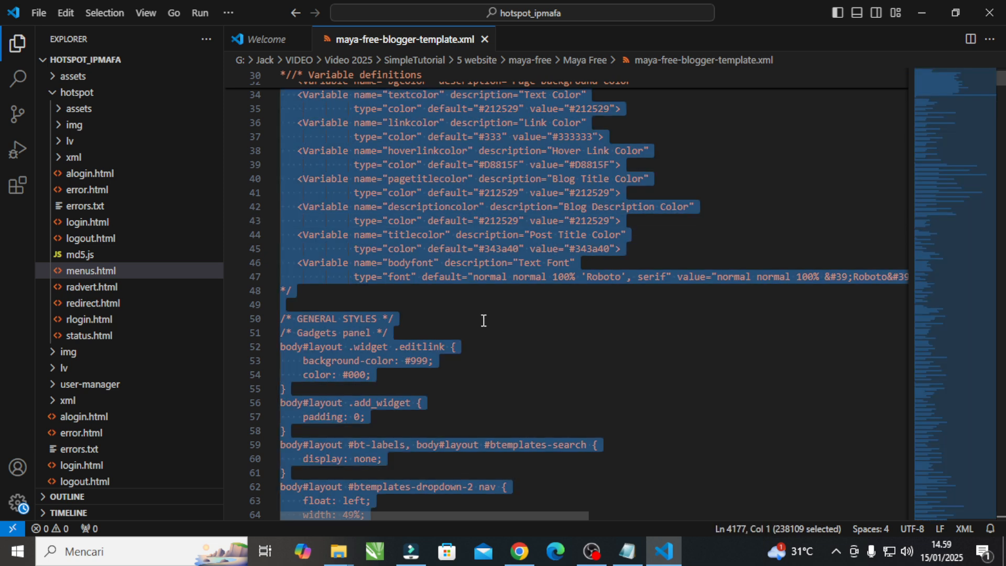
Show the blank Notepad window and view which programs can open maya-free-blogger-template from the Maya Free folder.
{"action": "left_click", "coordinate": [626, 558]}
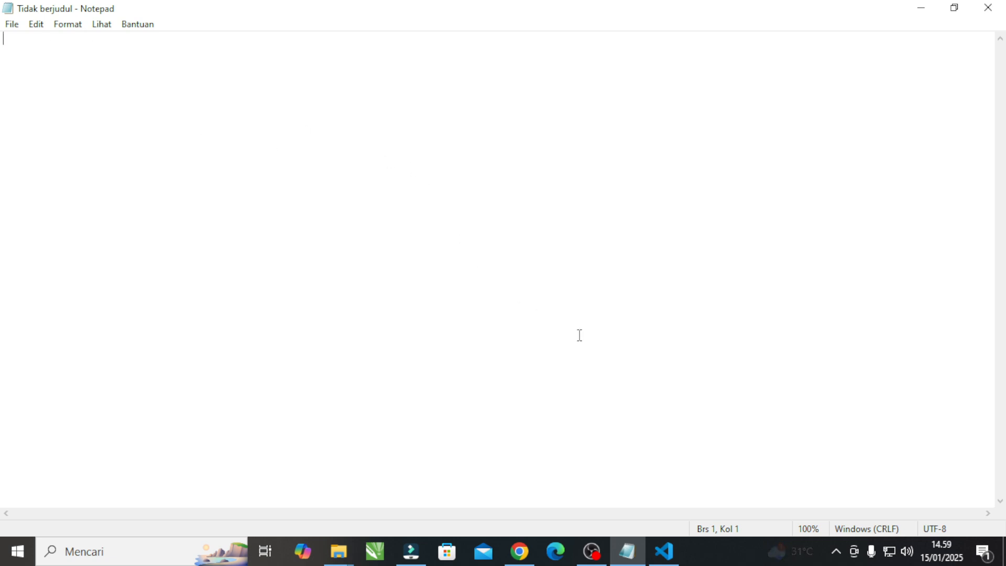
{"action": "mouse_move", "coordinate": [346, 551]}
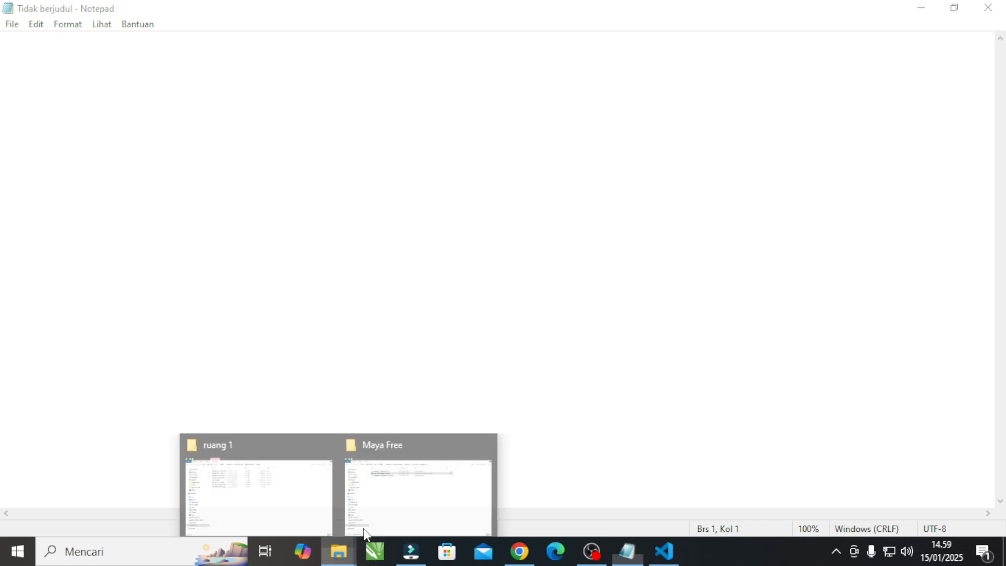
{"action": "left_click", "coordinate": [389, 499]}
{"action": "double_click", "coordinate": [283, 107]}
{"action": "right_click", "coordinate": [283, 107]}
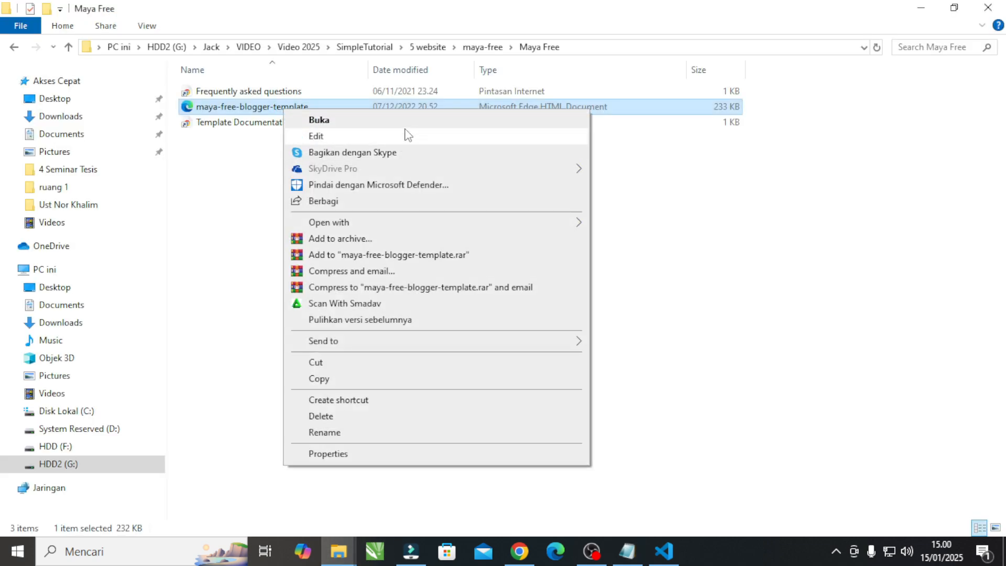
{"action": "mouse_move", "coordinate": [545, 229]}
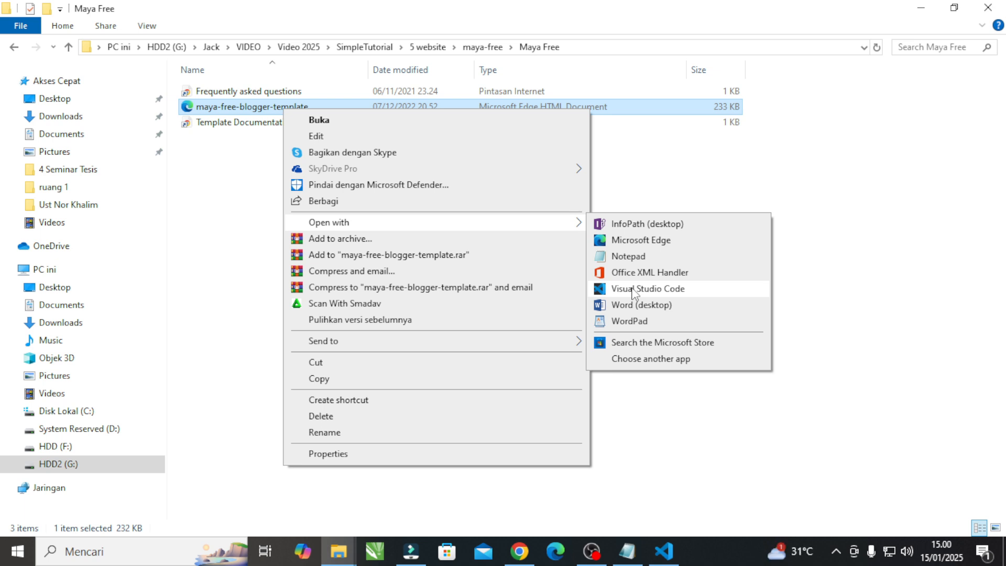
{"action": "left_click", "coordinate": [659, 447]}
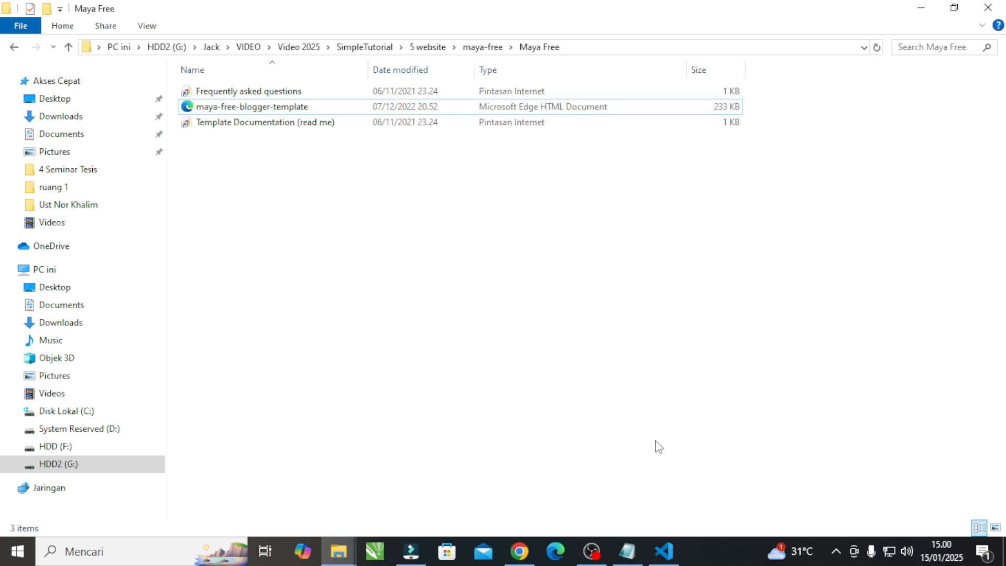
Return to Visual Studio Code and copy all the selected maya-free-blogger-template.xml code.
{"action": "left_click", "coordinate": [664, 551]}
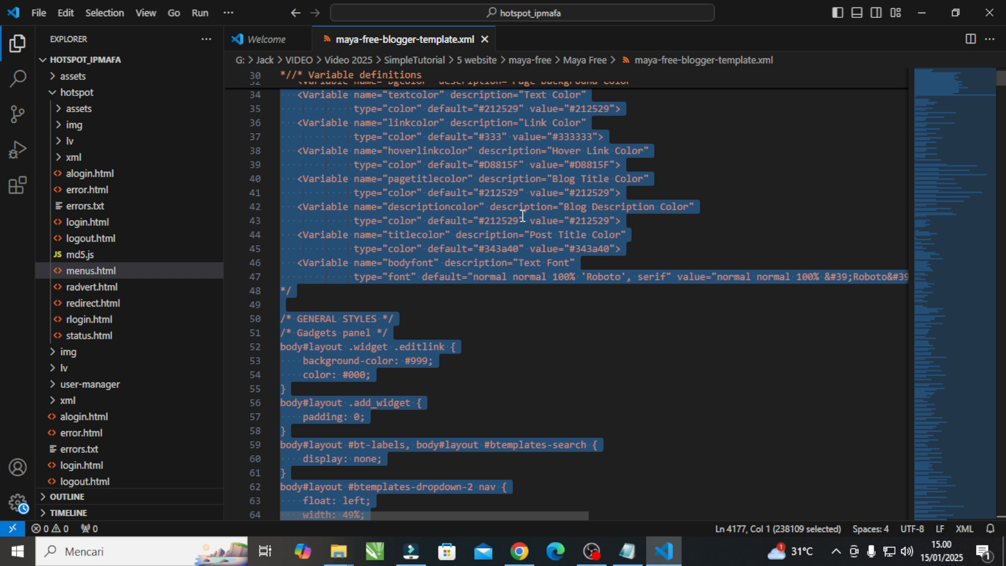
{"action": "right_click", "coordinate": [521, 215]}
{"action": "left_click", "coordinate": [550, 291]}
Switch to Blogger's theme HTML editor in Chrome and delete all the existing theme code.
{"action": "left_click", "coordinate": [519, 551]}
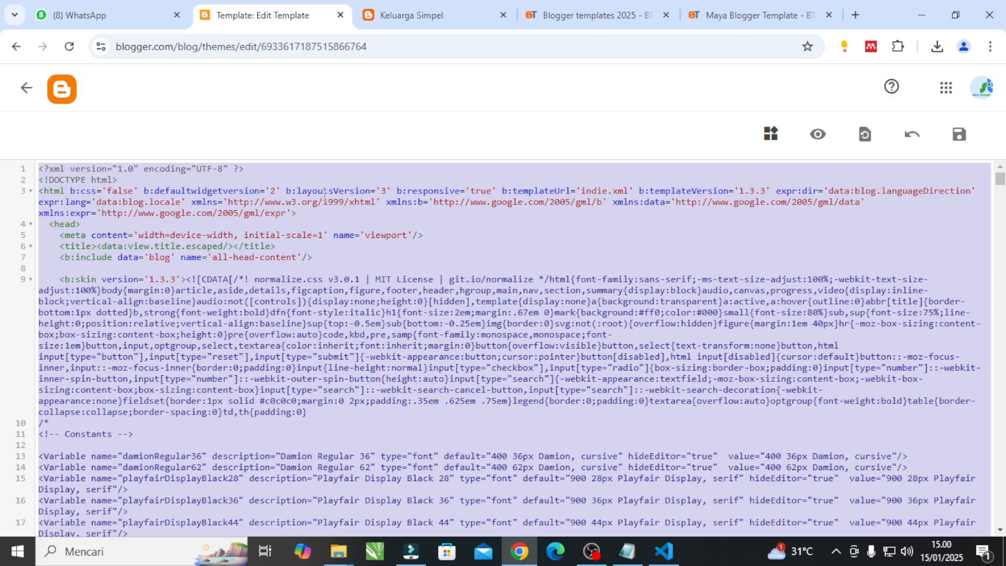
{"action": "left_click", "coordinate": [336, 250]}
{"action": "key", "text": "ctrl+a"}
{"action": "key", "text": "BackSpace"}
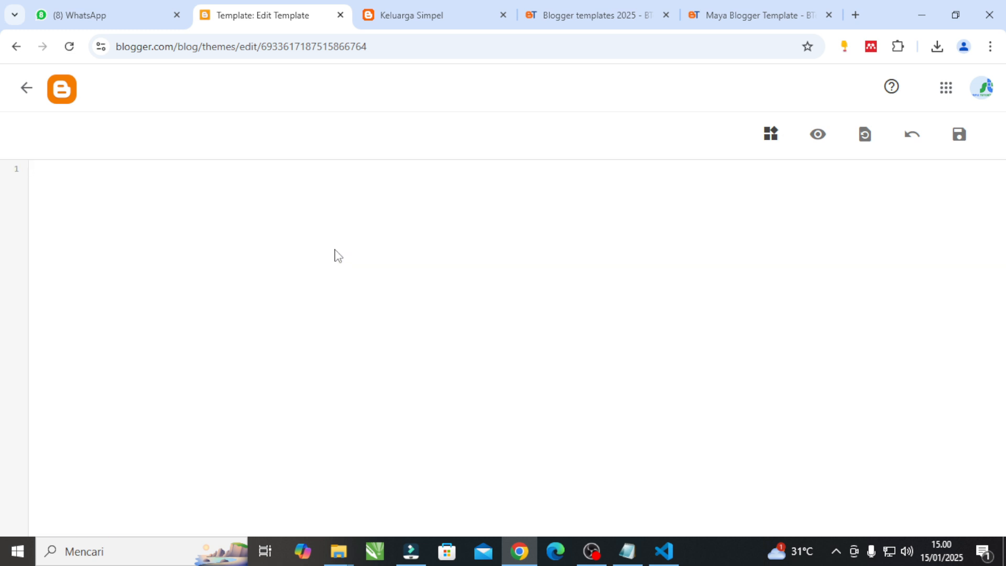
Paste the copied Maya template code into the empty theme editor and review it from the end back to line 1.
{"action": "right_click", "coordinate": [205, 208]}
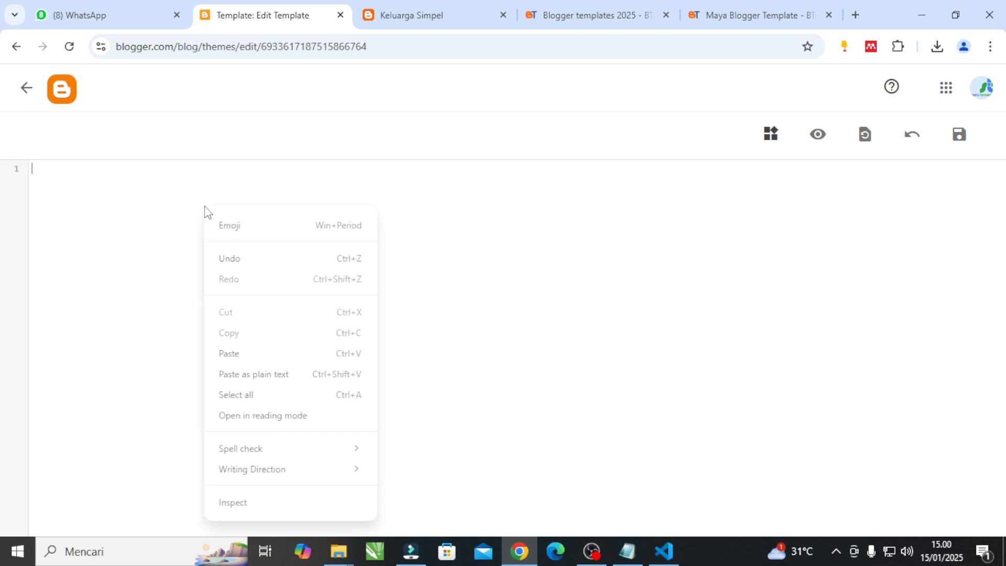
{"action": "left_click", "coordinate": [242, 352]}
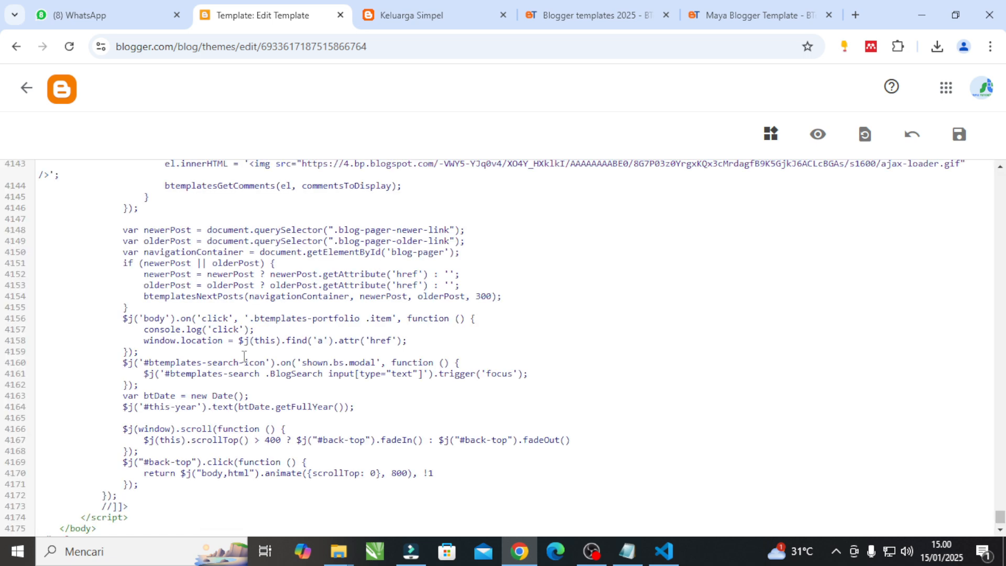
{"action": "scroll", "coordinate": [244, 356], "scroll_direction": "up", "scroll_amount": 6}
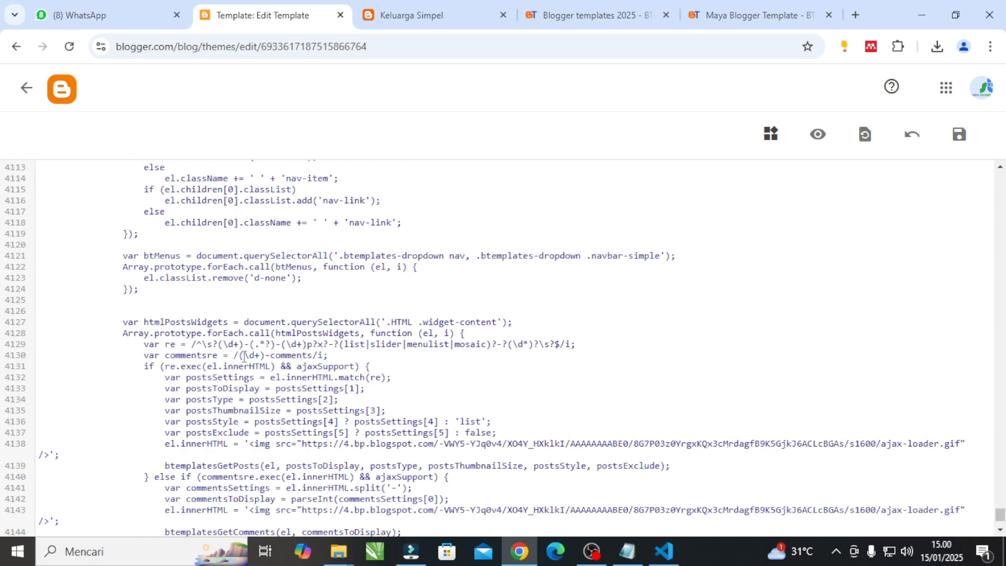
{"action": "scroll", "coordinate": [184, 329], "scroll_direction": "up", "scroll_amount": 9}
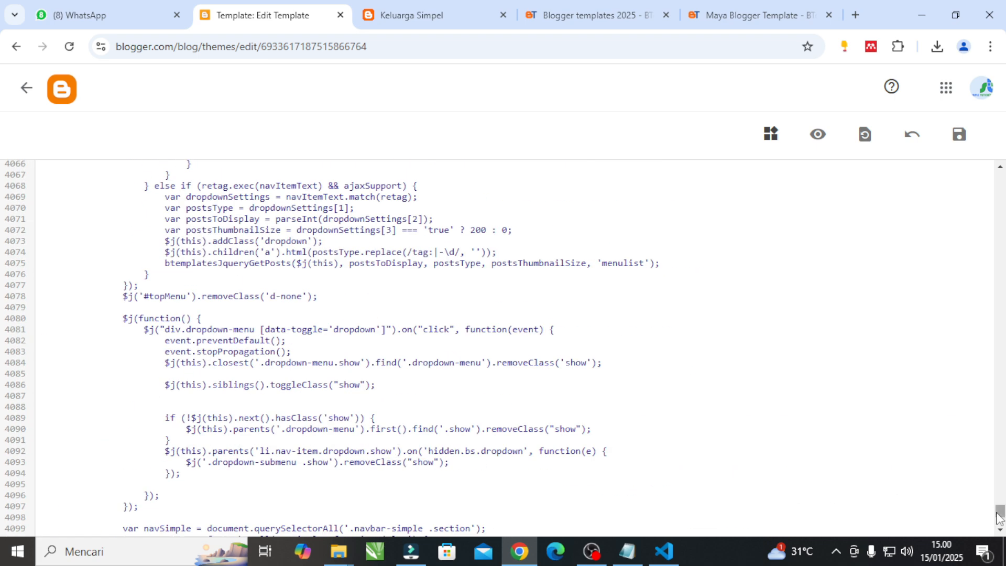
{"action": "scroll", "coordinate": [998, 477], "scroll_direction": "up", "scroll_amount": 18}
{"action": "left_click_drag", "start_coordinate": [1000, 502], "coordinate": [989, 186]}
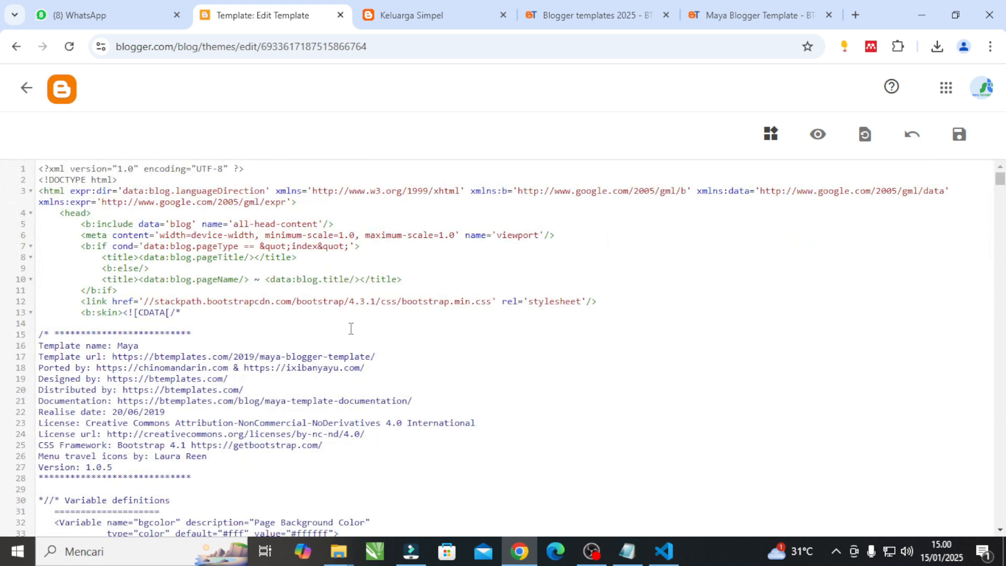
Save the pasted Maya template code and return to the blog's theme page.
{"action": "left_click", "coordinate": [959, 137]}
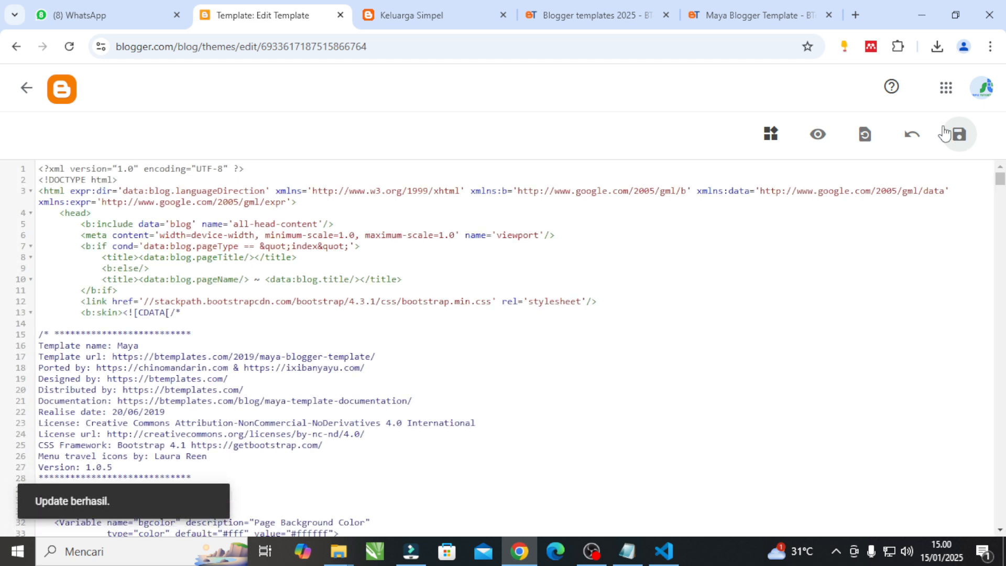
{"action": "left_click", "coordinate": [19, 94]}
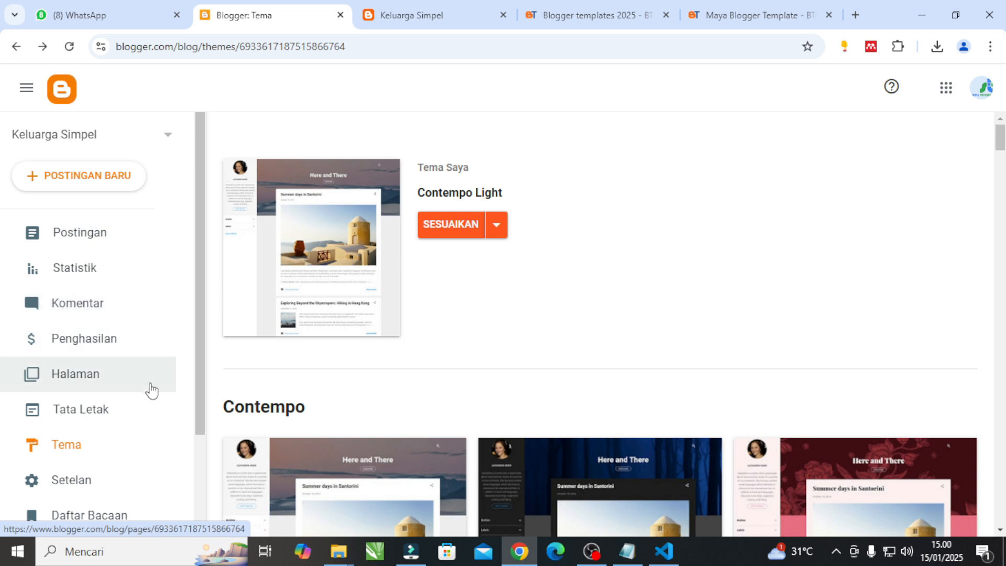
Close the old Keluarga Simpel blog page and both BTemplates pages, keeping the Blogger theme page open.
{"action": "scroll", "coordinate": [151, 391], "scroll_direction": "down", "scroll_amount": 3}
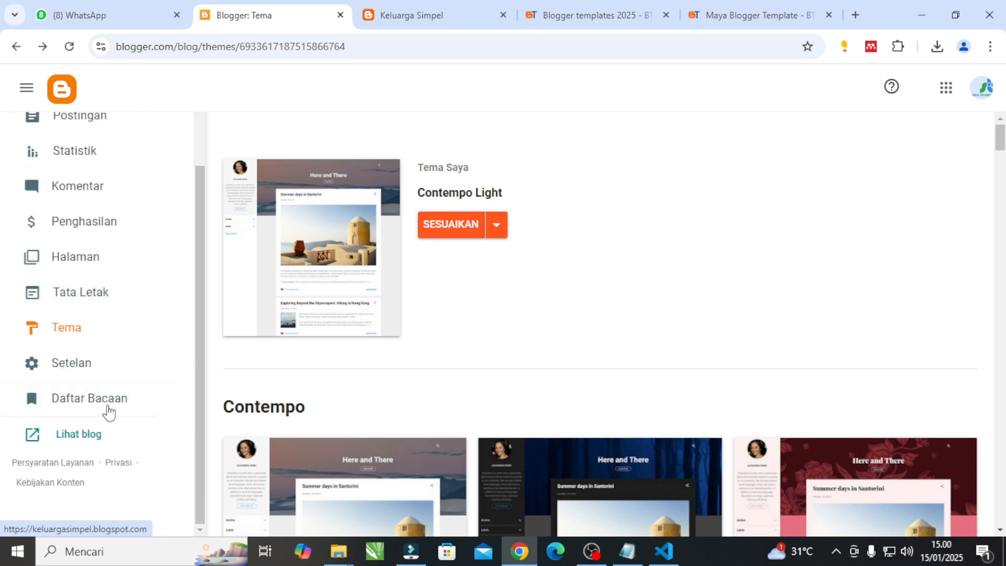
{"action": "left_click", "coordinate": [503, 16]}
{"action": "left_click", "coordinate": [502, 15]}
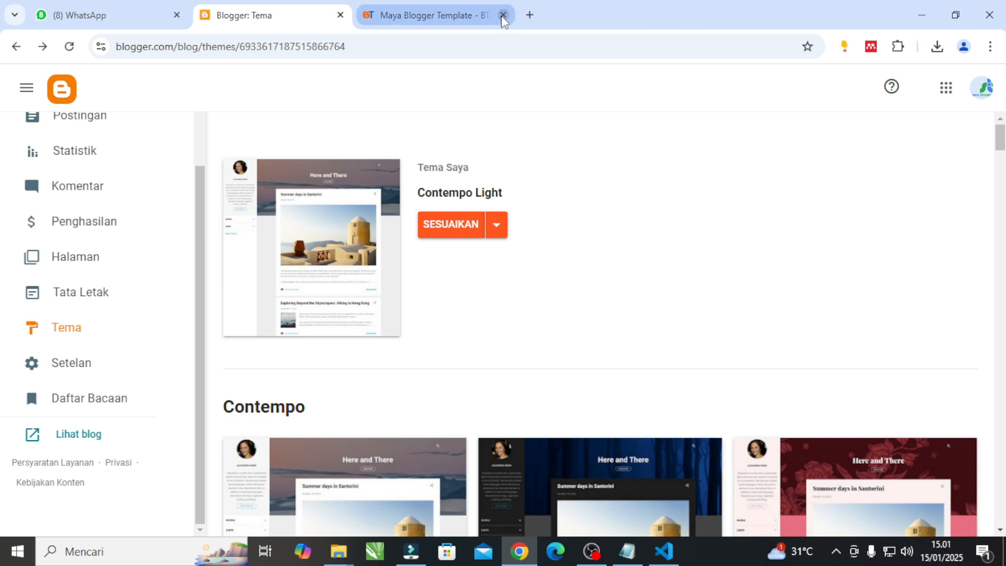
{"action": "left_click", "coordinate": [503, 16]}
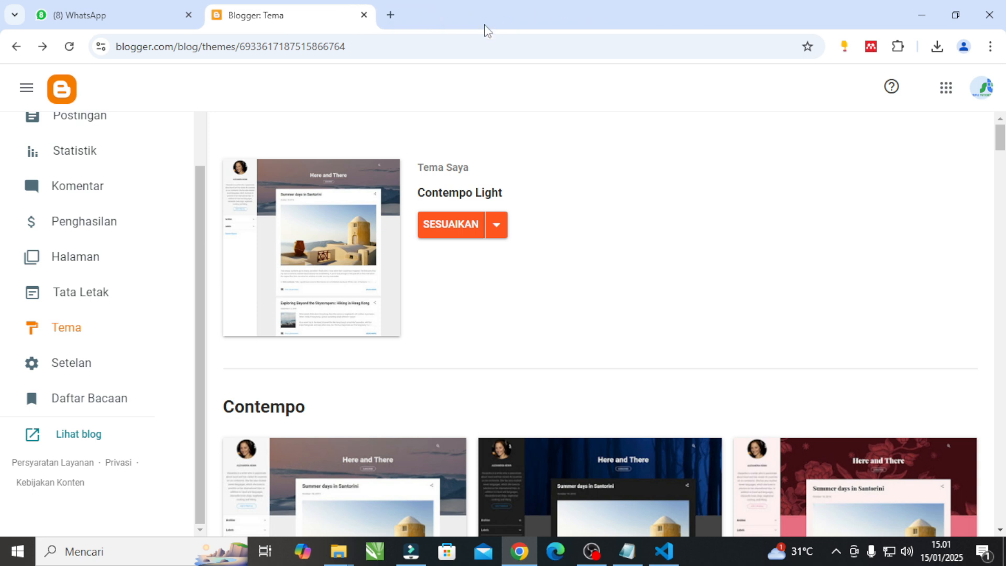
Open the live Keluarga Simpel blog and examine its new layout from the header to the sidebar widgets.
{"action": "left_click", "coordinate": [91, 433]}
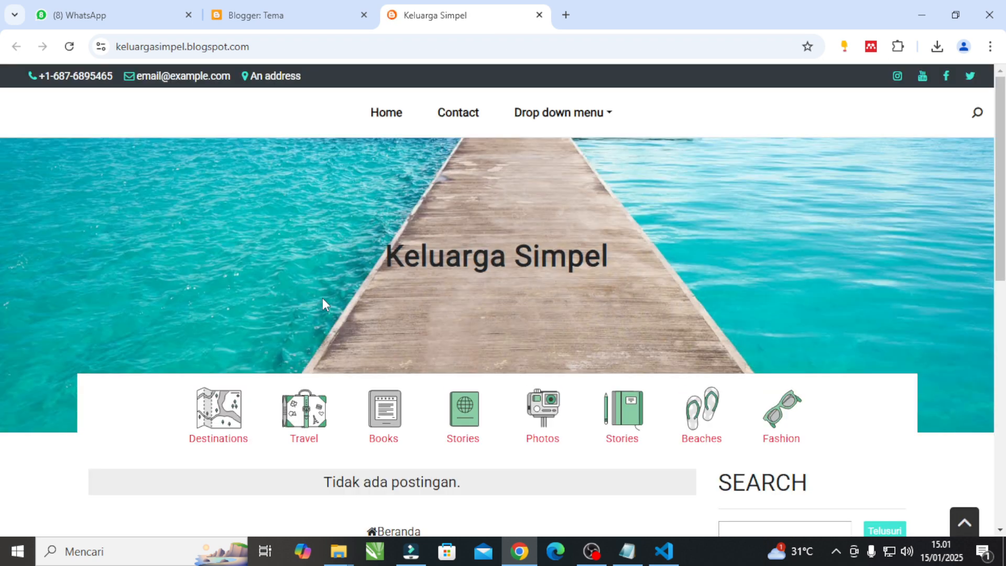
{"action": "scroll", "coordinate": [322, 300], "scroll_direction": "down", "scroll_amount": 10}
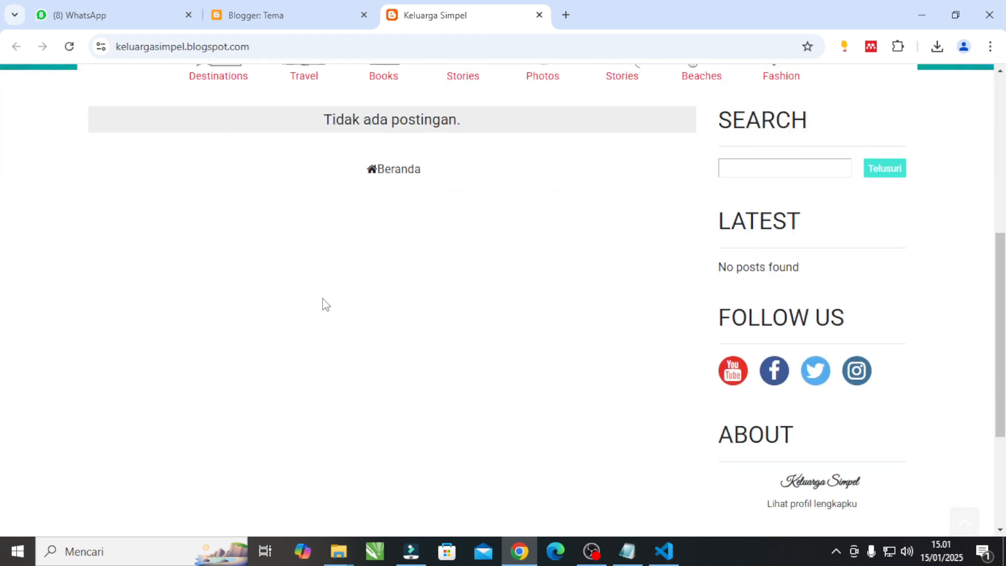
{"action": "scroll", "coordinate": [323, 302], "scroll_direction": "up", "scroll_amount": 7}
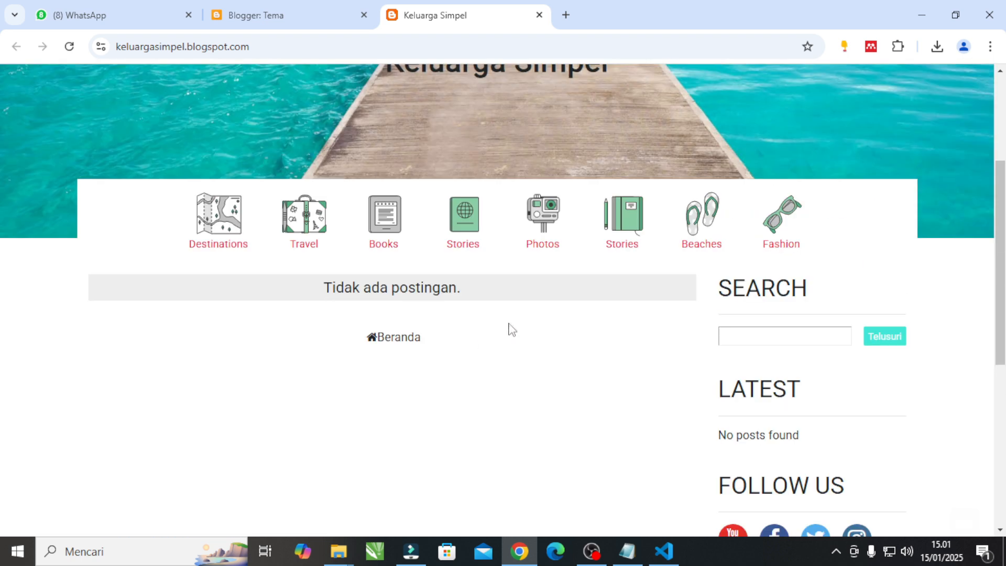
{"action": "scroll", "coordinate": [377, 309], "scroll_direction": "up", "scroll_amount": 4}
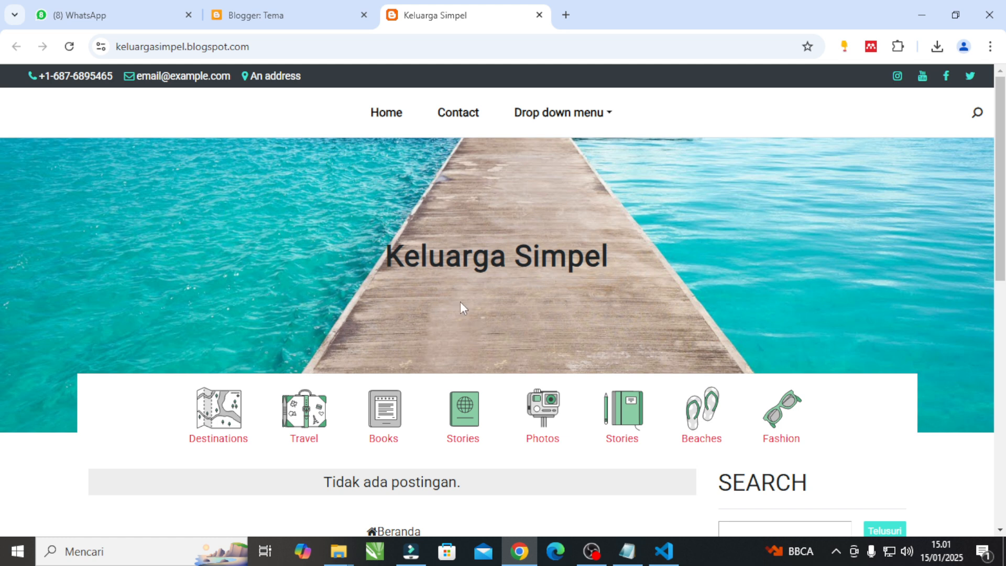
{"action": "left_click", "coordinate": [316, 13]}
{"action": "left_click", "coordinate": [448, 20]}
{"action": "left_click", "coordinate": [266, 46]}
{"action": "left_click", "coordinate": [266, 46]}
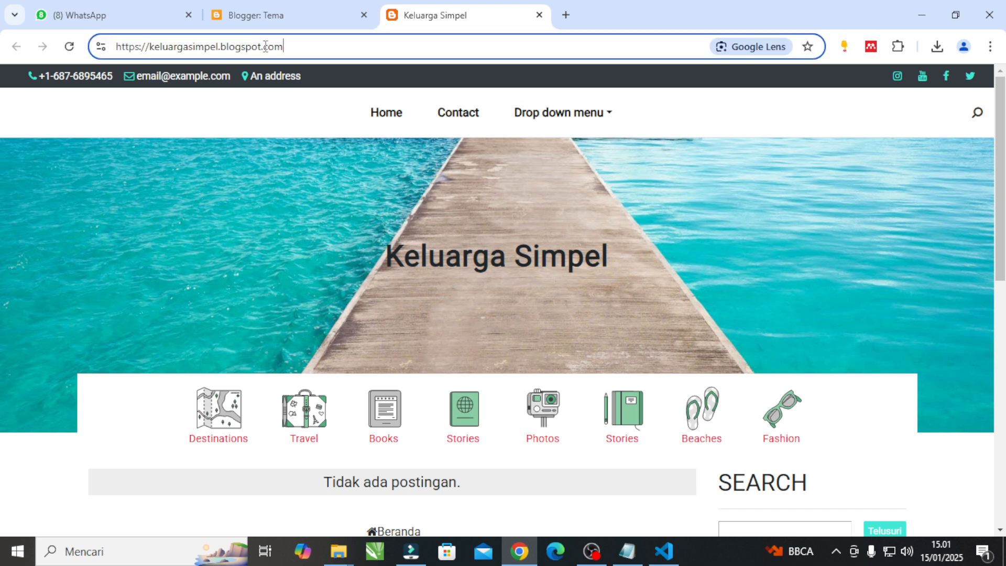
{"action": "left_click", "coordinate": [303, 189]}
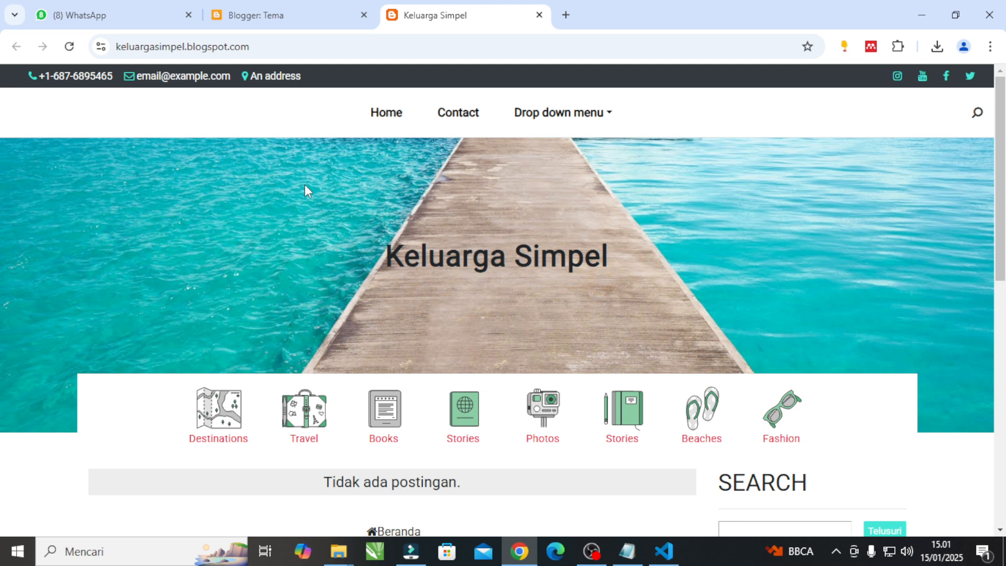
{"action": "left_click", "coordinate": [277, 46]}
{"action": "left_click", "coordinate": [277, 45]}
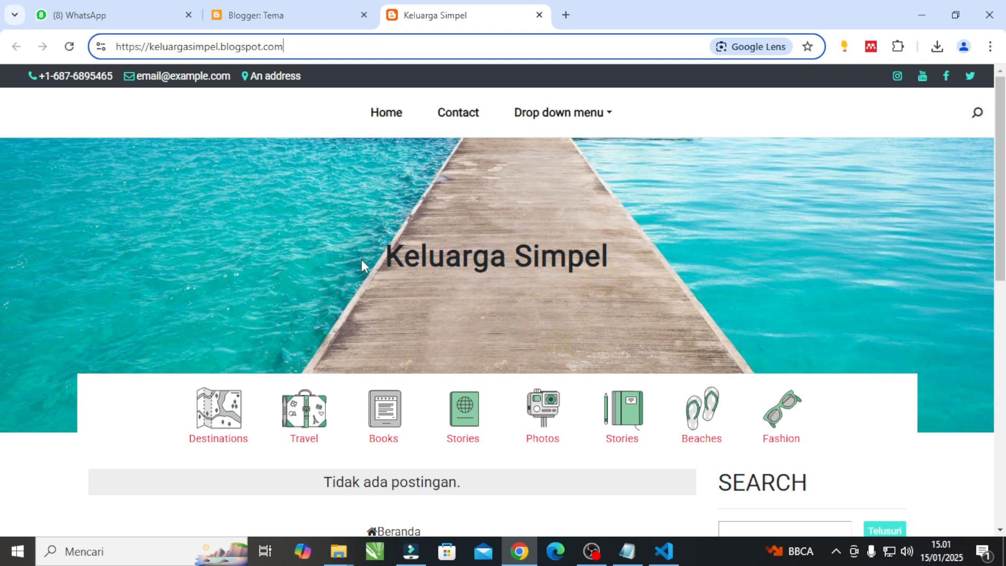
{"action": "left_click", "coordinate": [305, 184]}
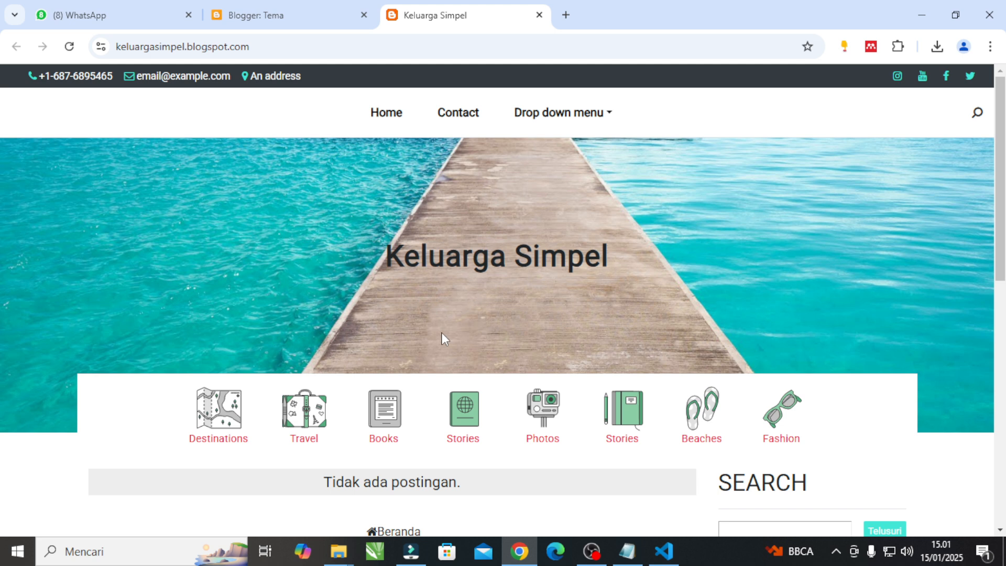
{"action": "scroll", "coordinate": [505, 353], "scroll_direction": "down", "scroll_amount": 10}
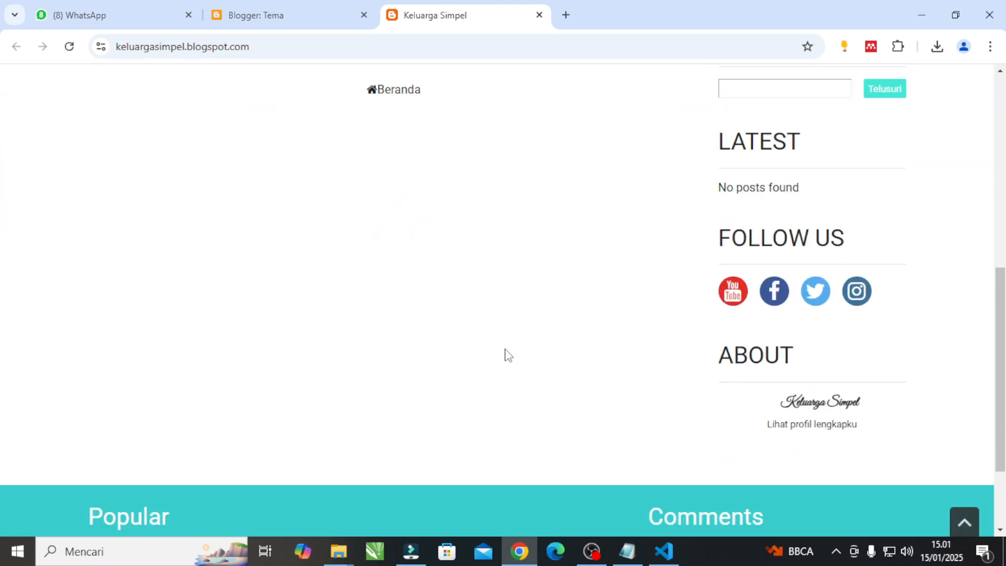
{"action": "scroll", "coordinate": [505, 351], "scroll_direction": "up", "scroll_amount": 10}
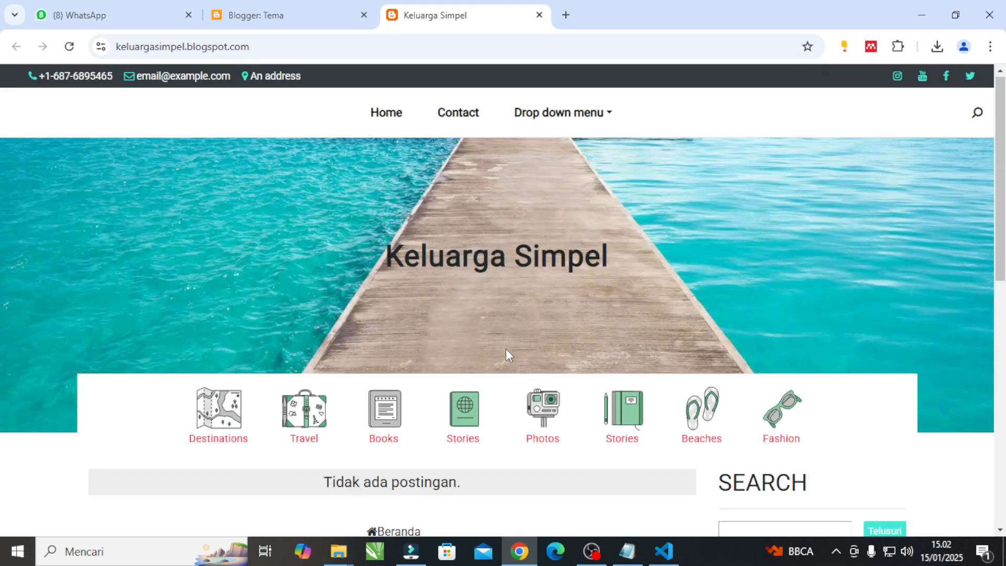